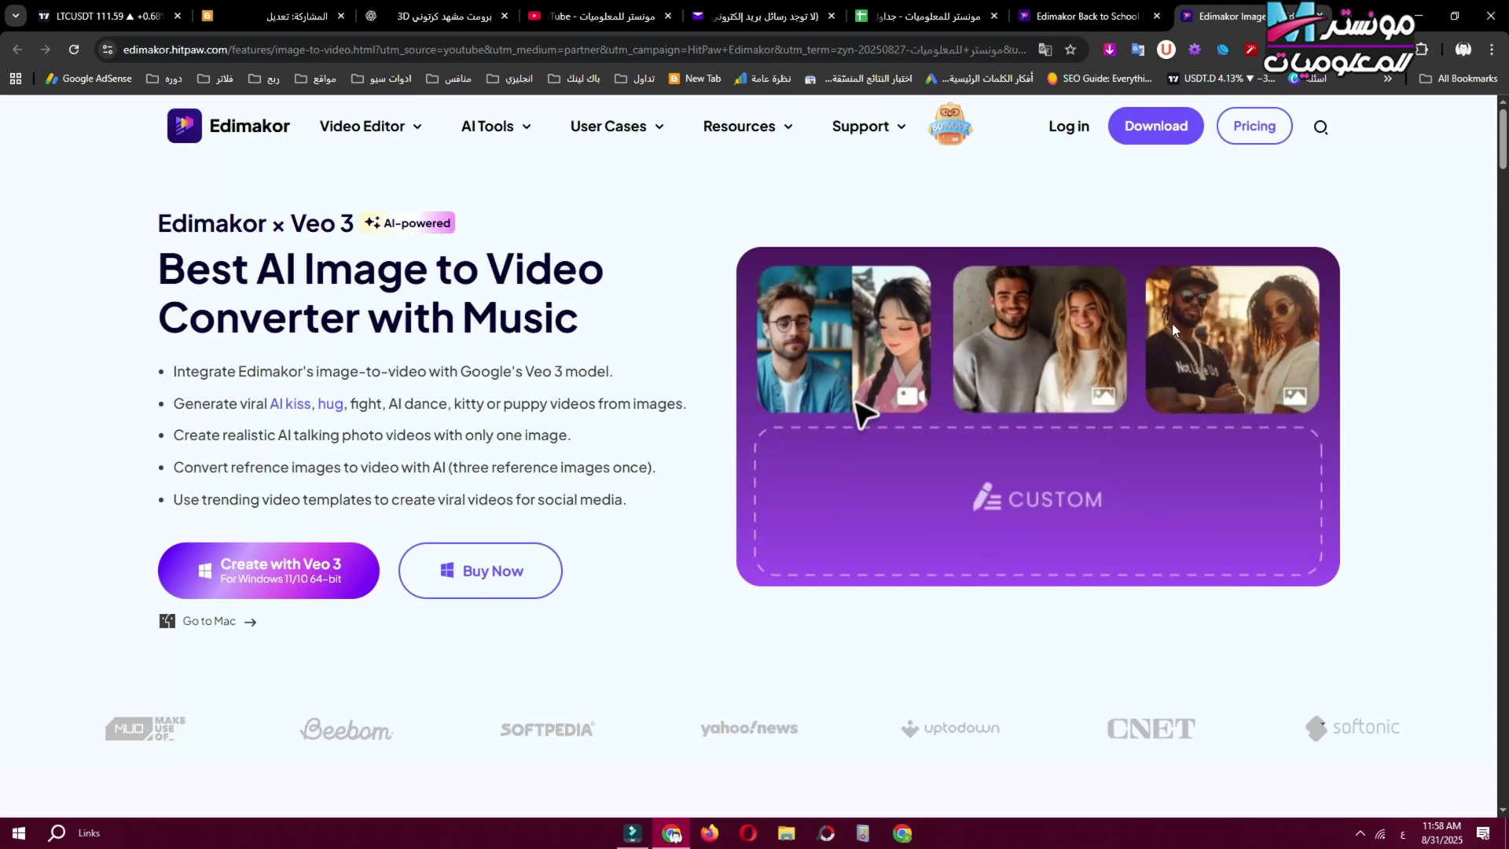
Step: Download the Windows version of Edimakor with Veo 3 from its image-to-video page
scroll(932, 377, down, 5)
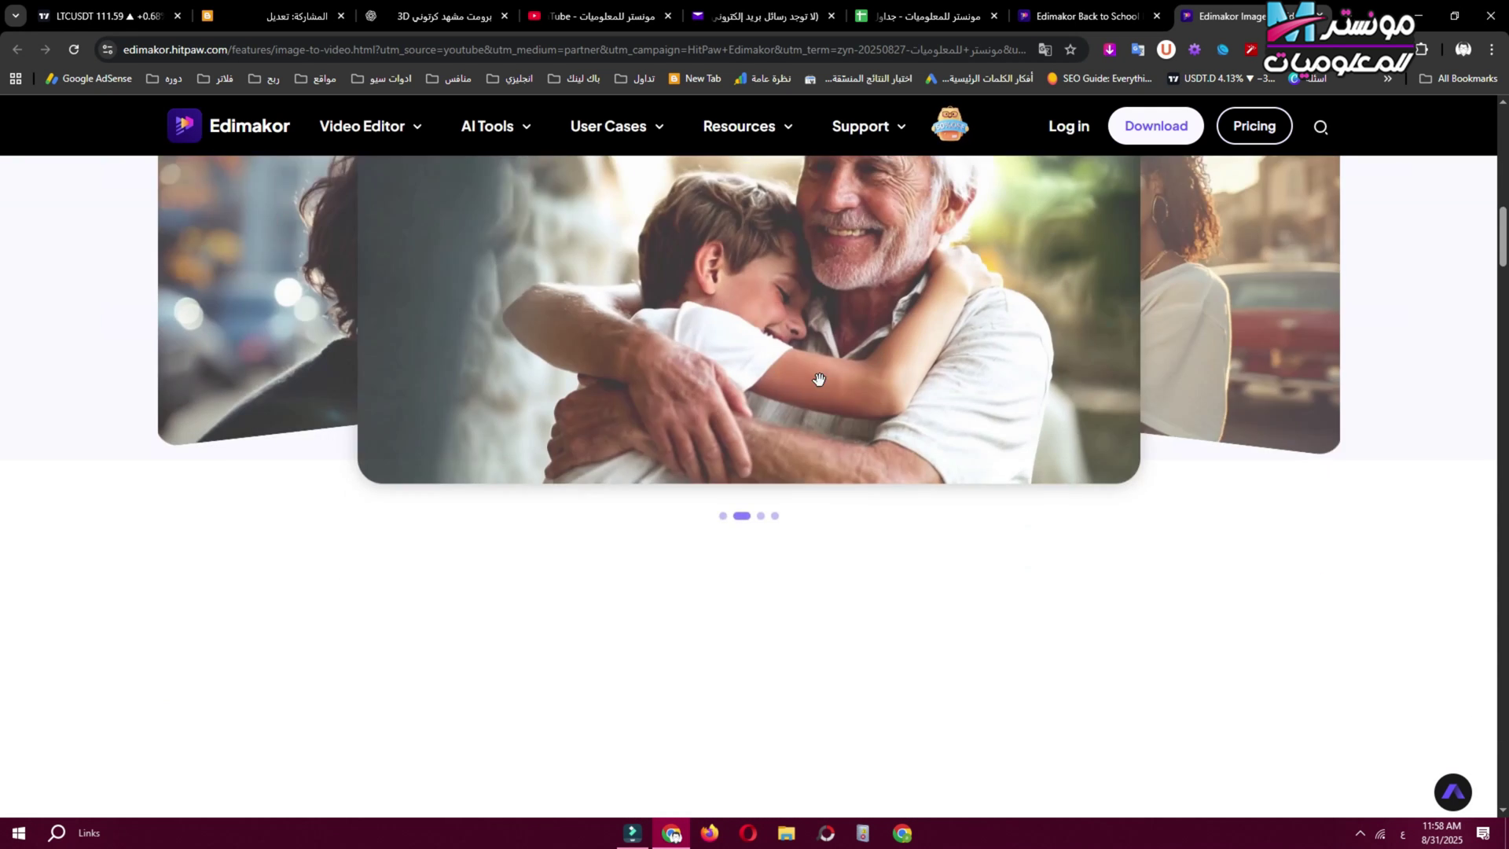
scroll(819, 380, up, 8)
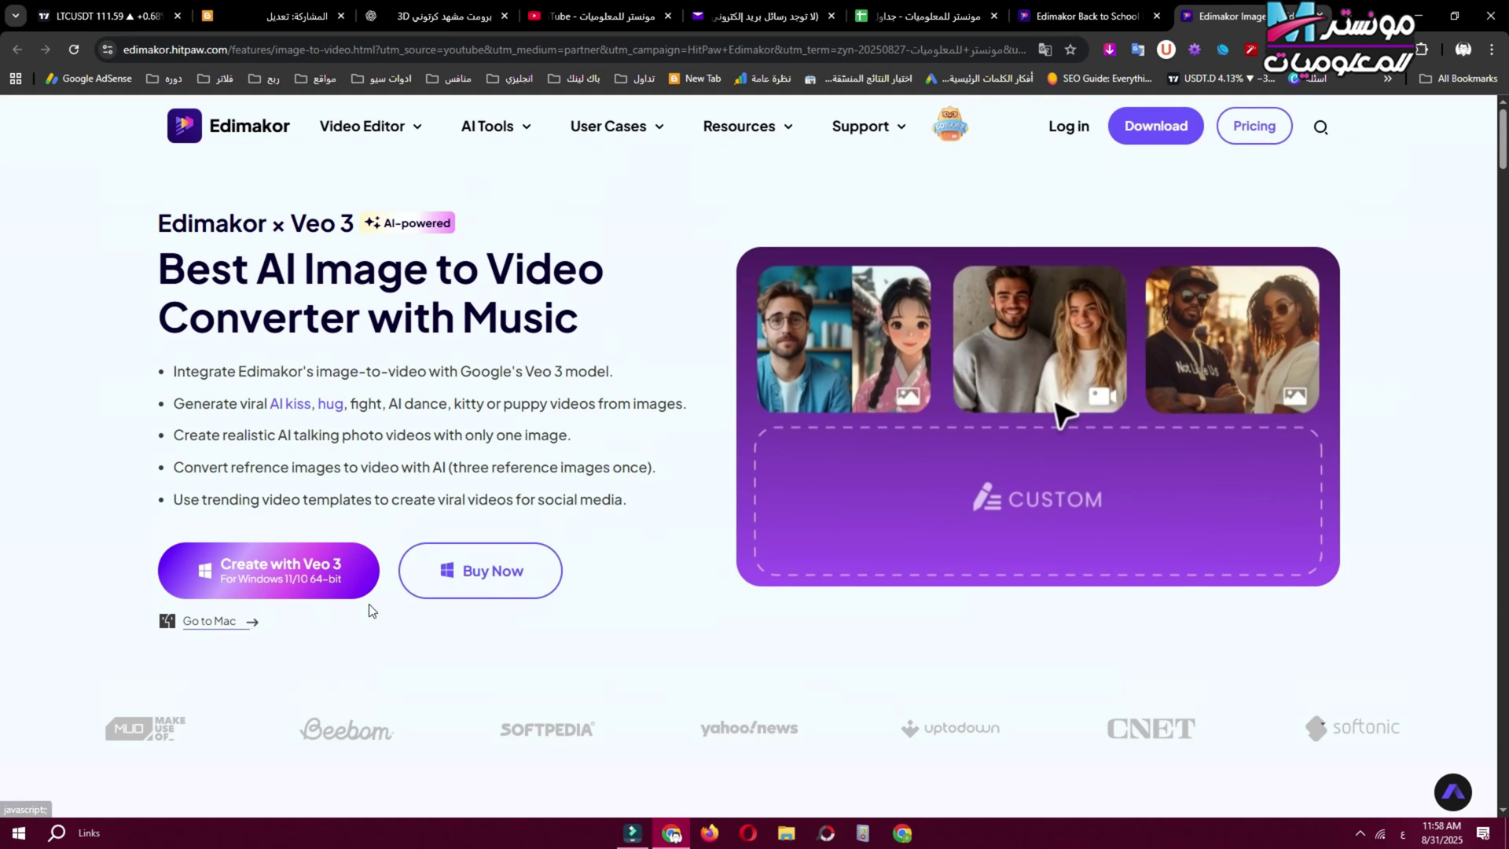
click(256, 591)
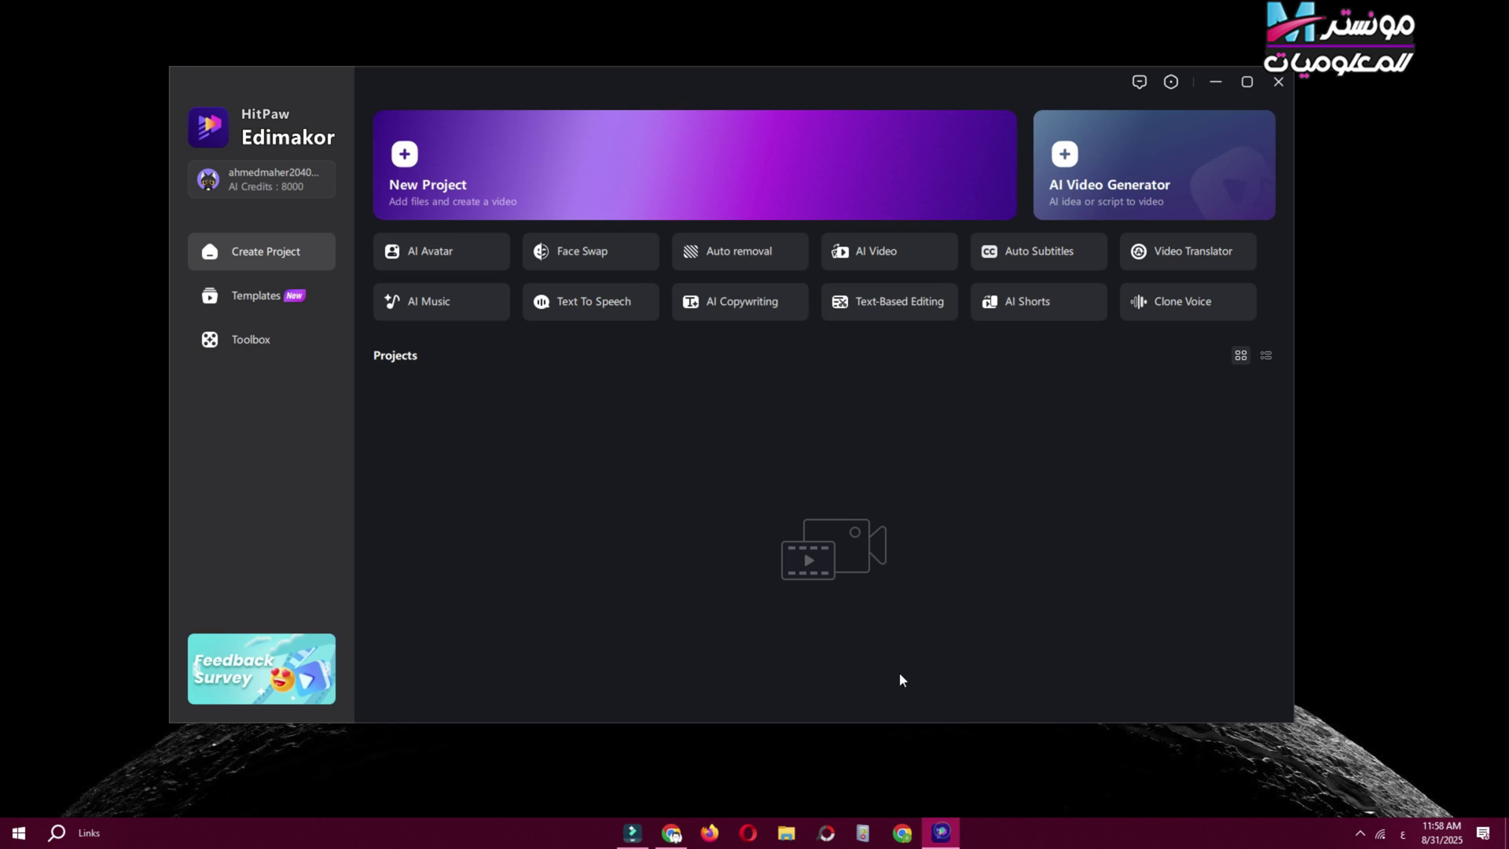
Step: Change the Edimakor interface language to Arabic (العربية) in the preferences and apply it
click(869, 439)
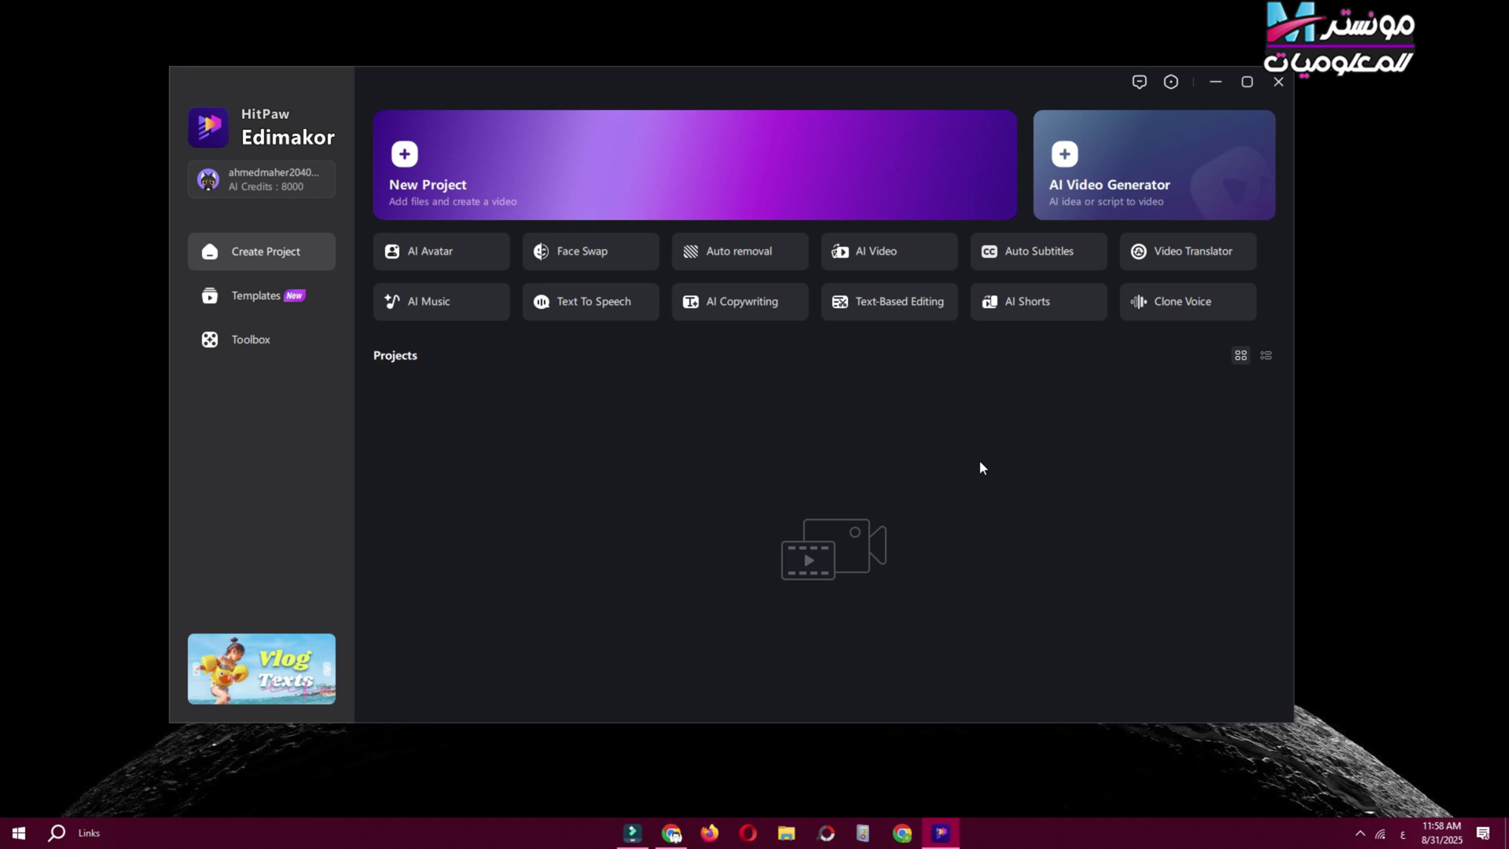
click(1170, 83)
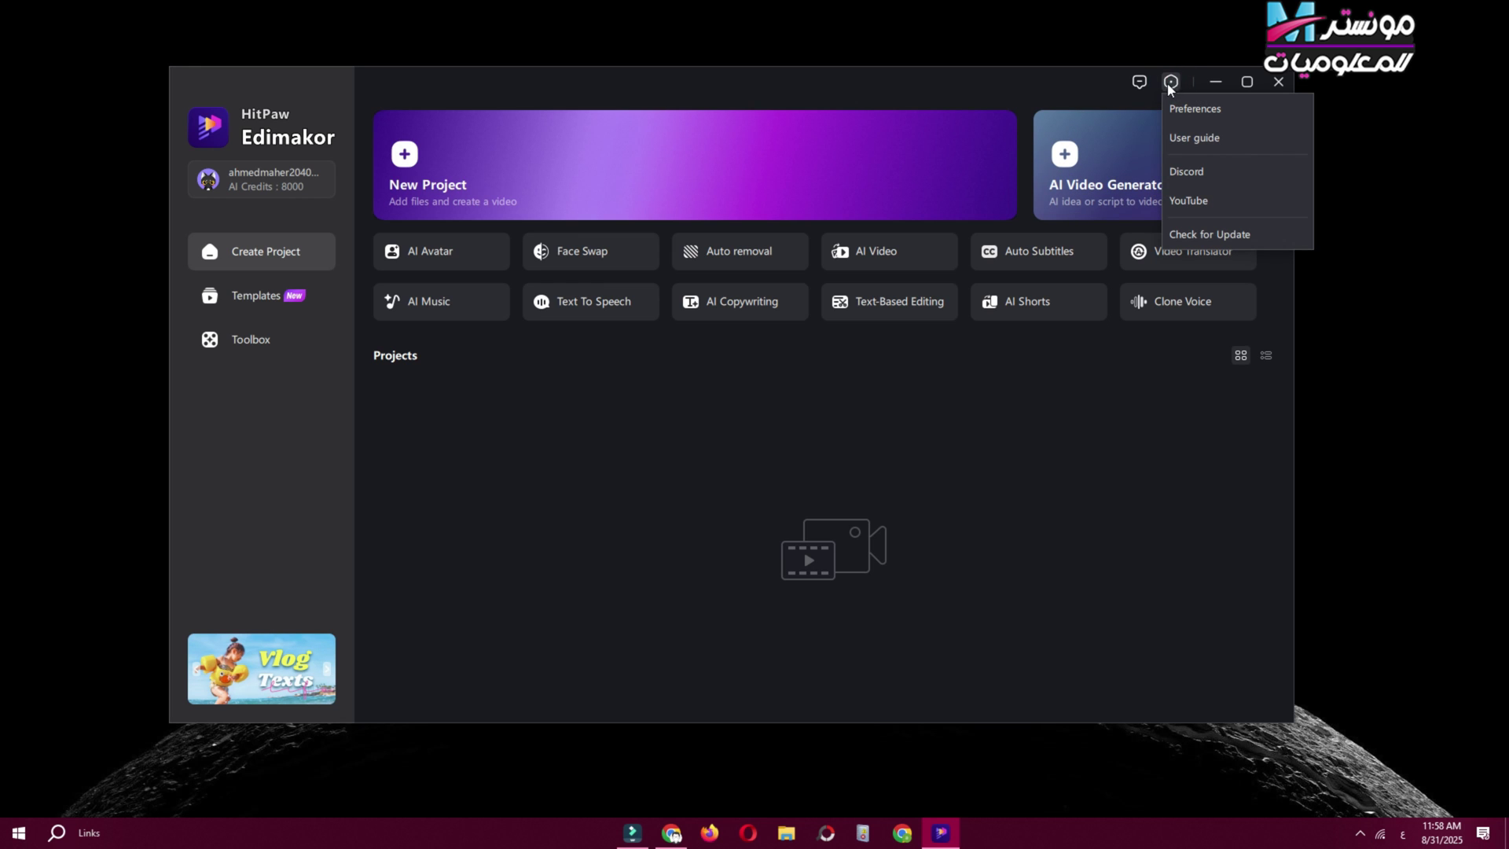
click(1192, 109)
key(Escape)
click(1170, 82)
click(1207, 111)
click(661, 314)
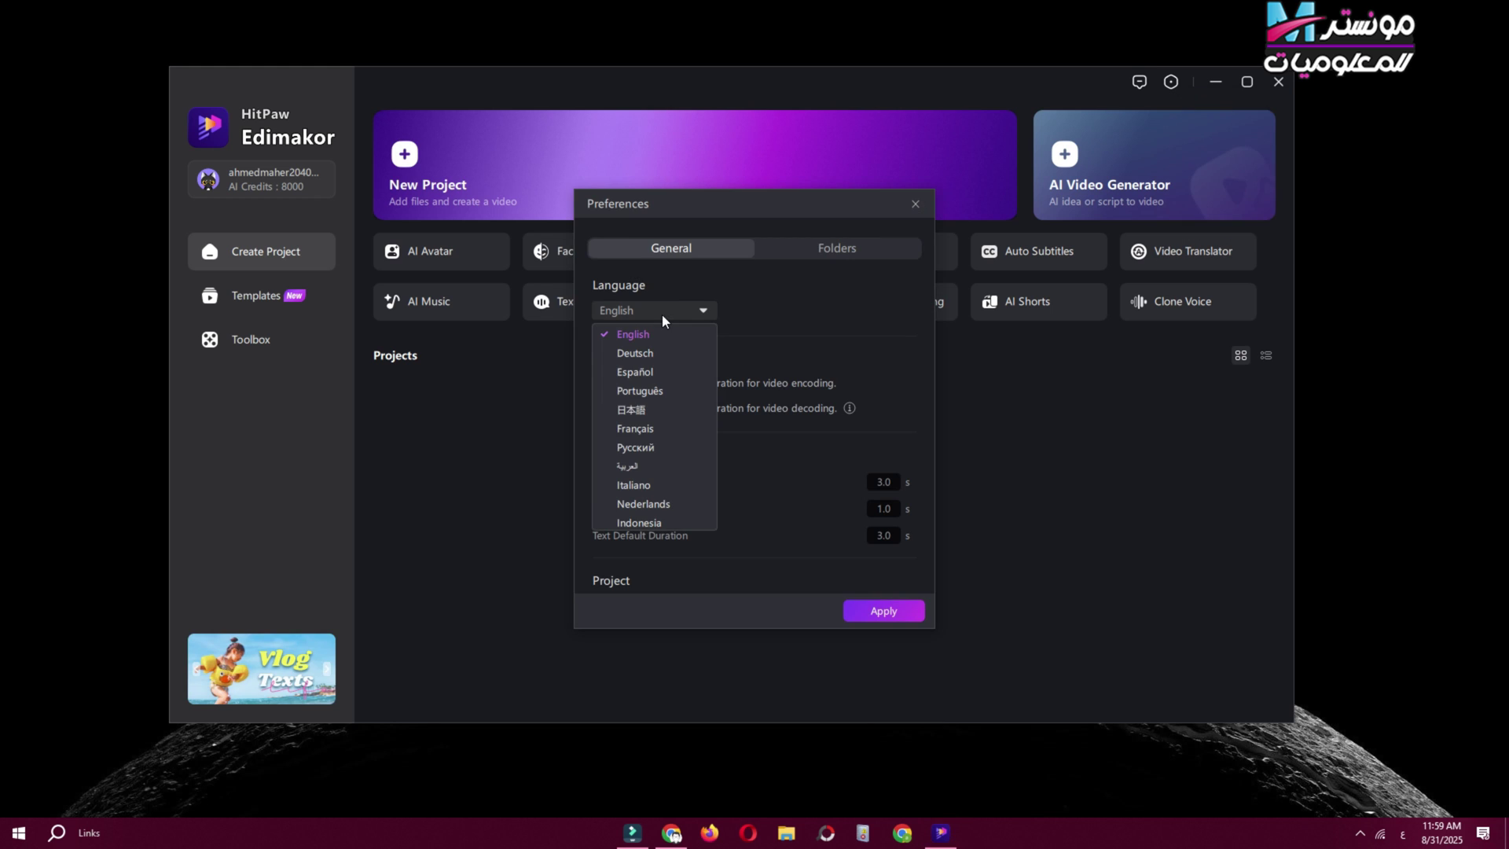
click(636, 465)
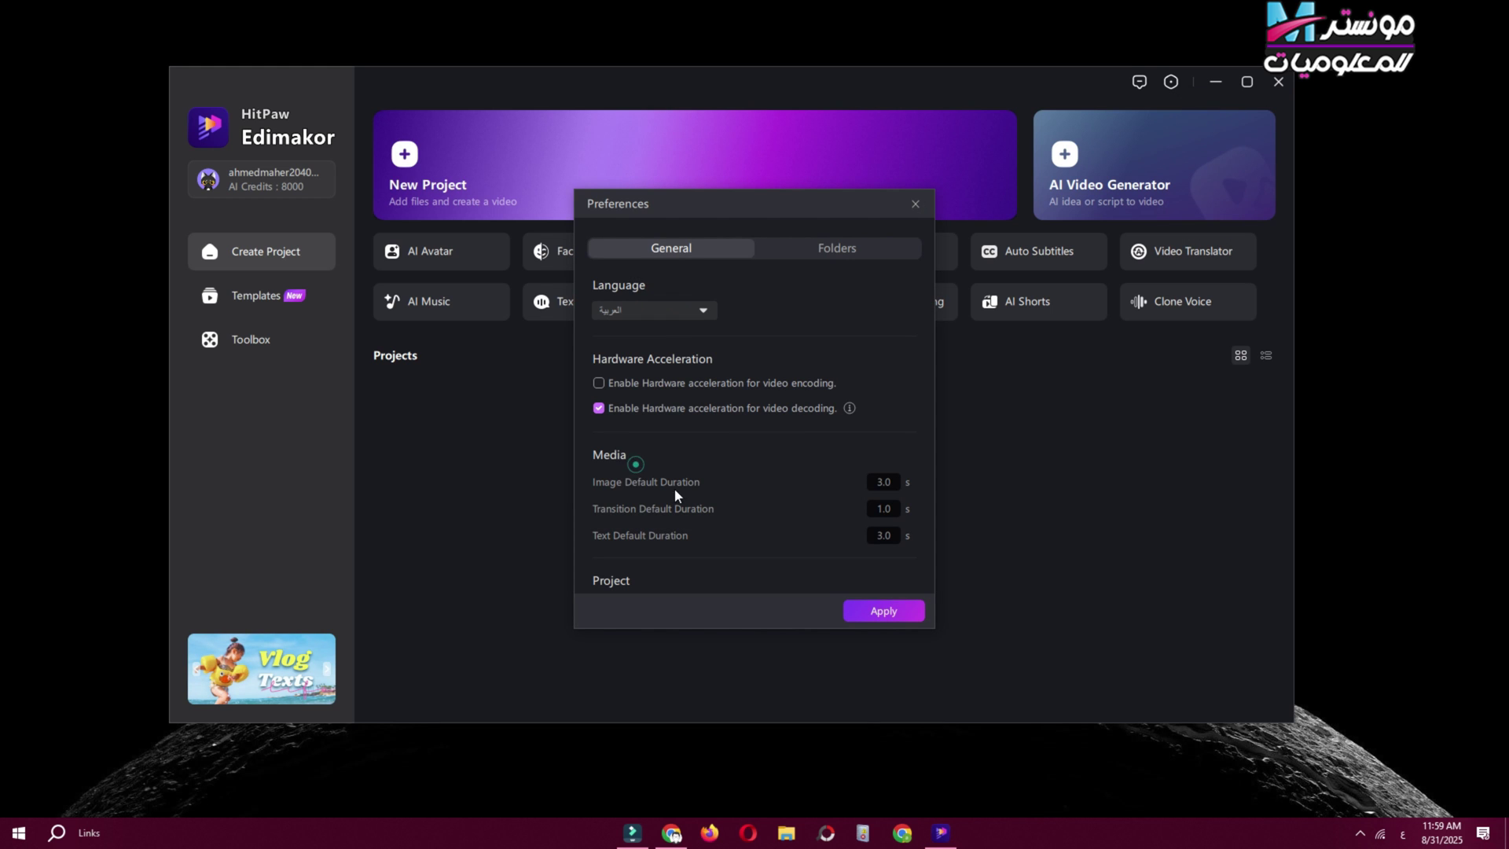
click(870, 613)
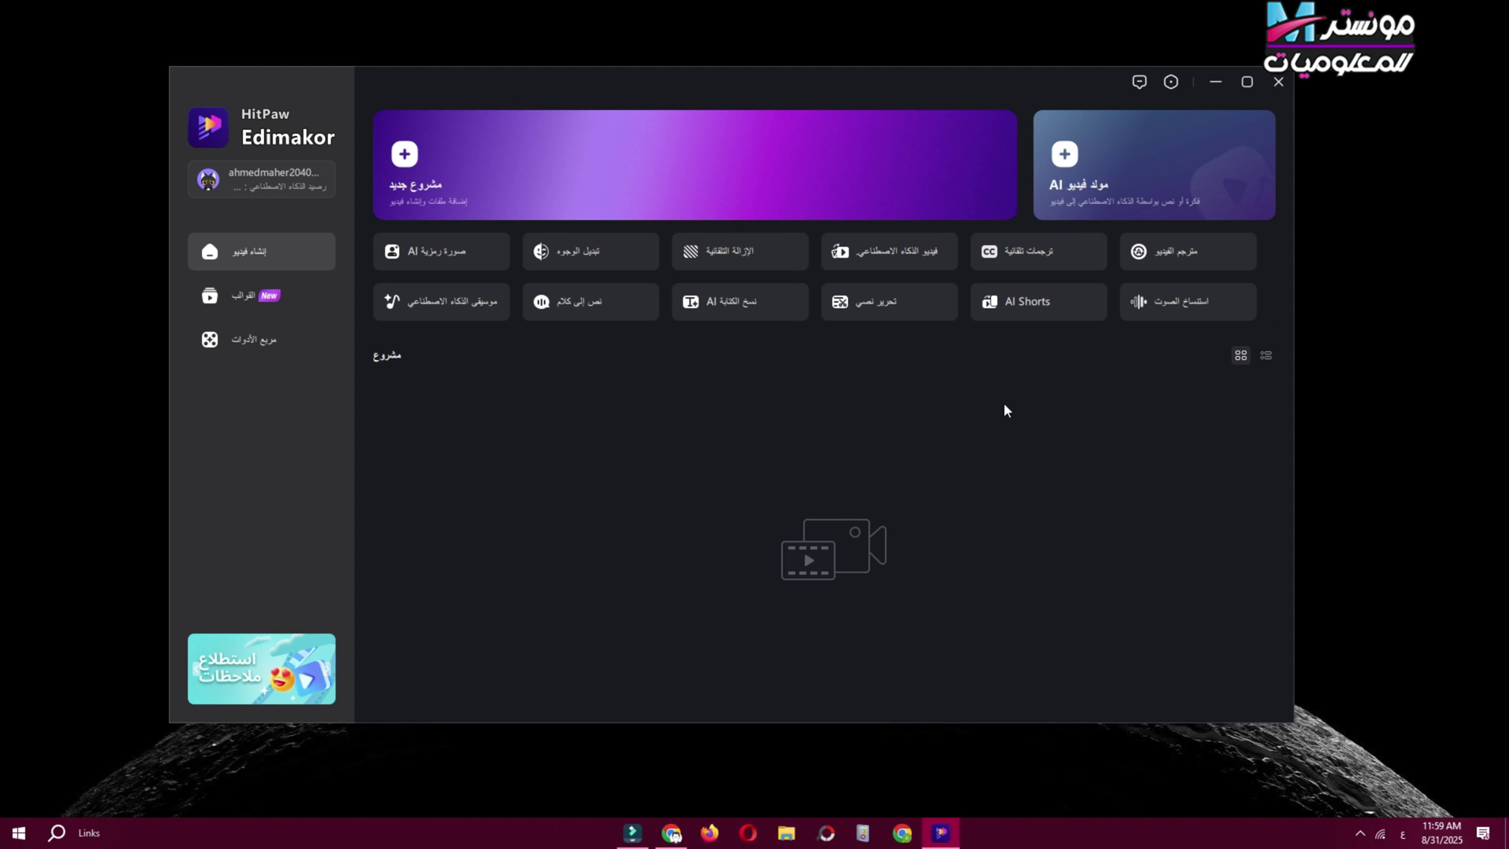
Step: Open the text-to-video tool (من نص إلى فيديو) from the toolbox
click(249, 338)
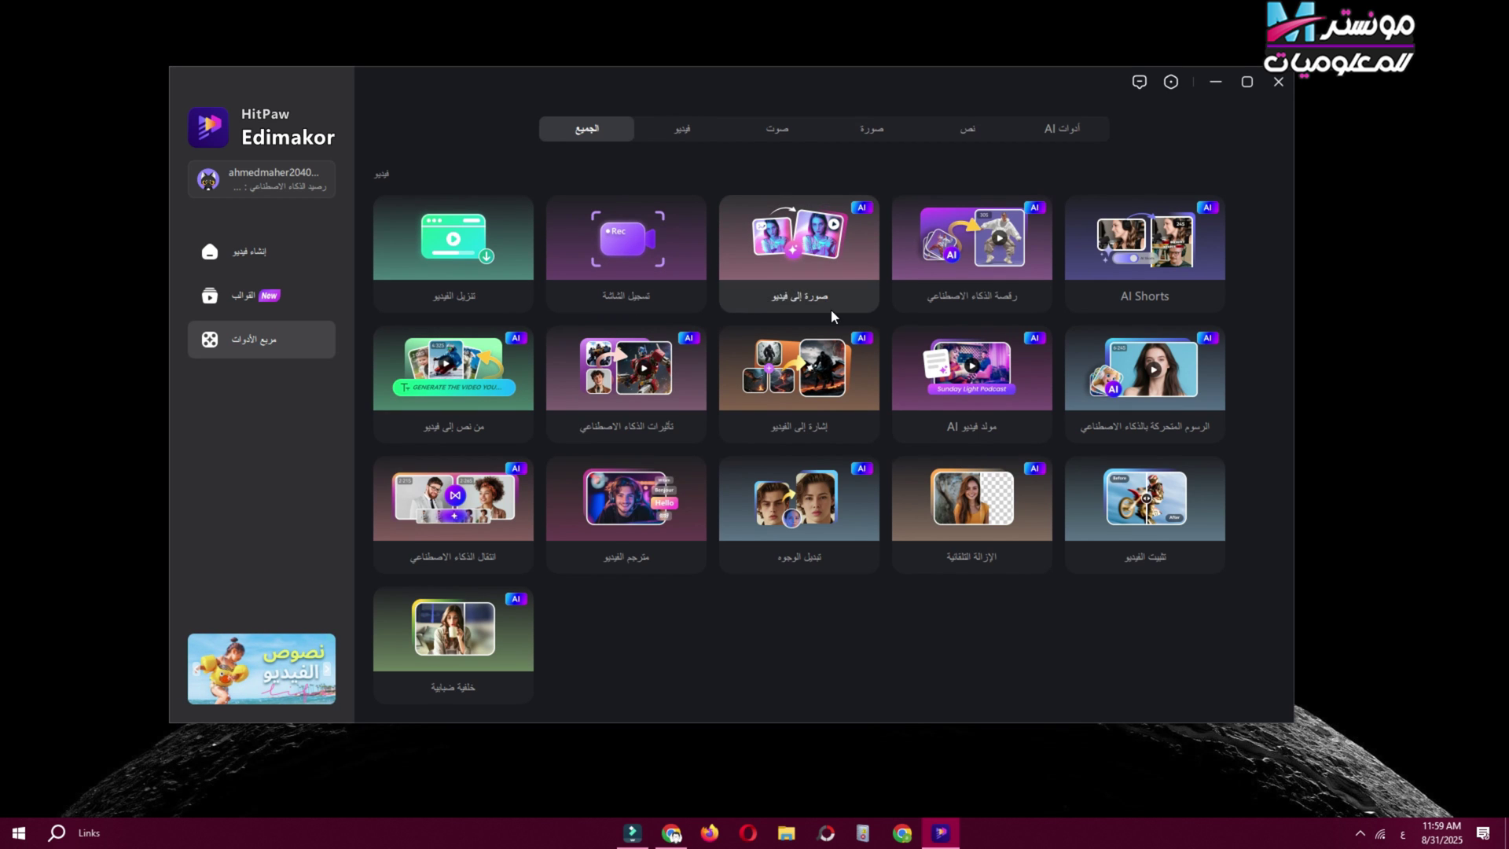
click(1267, 306)
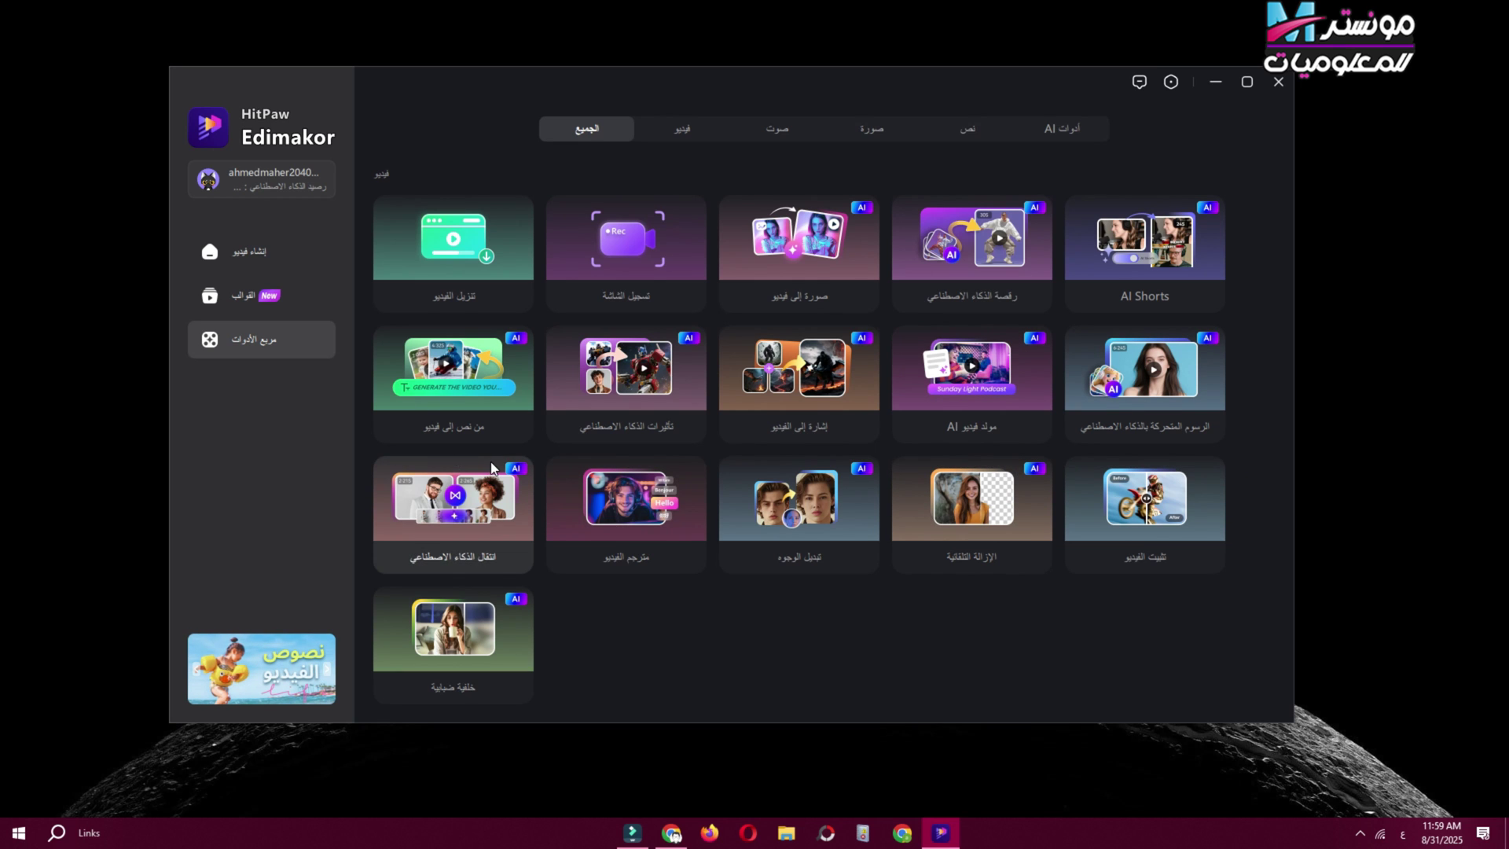
key(super+d)
click(471, 371)
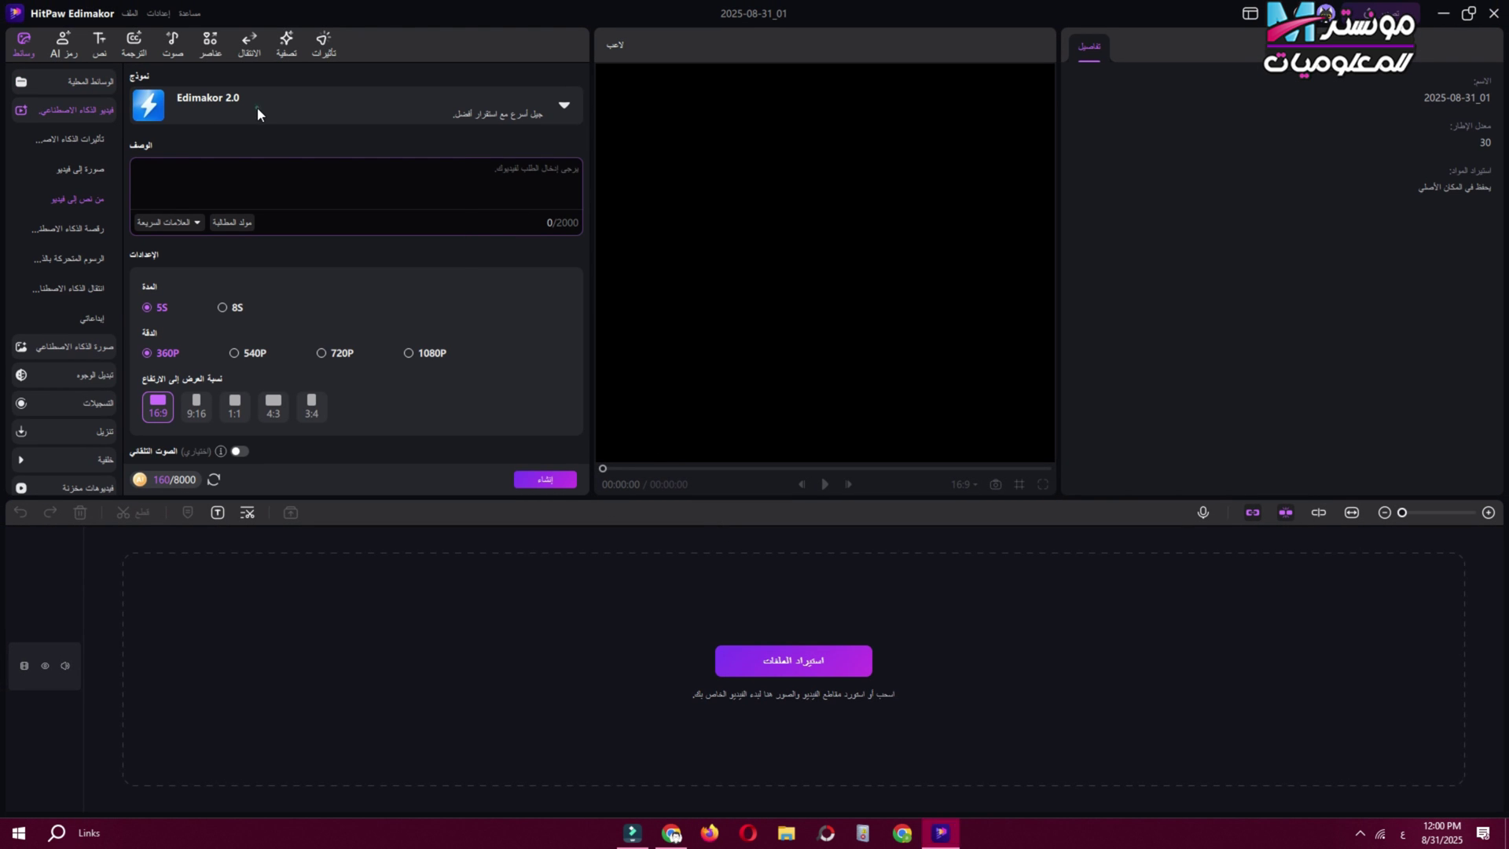
Step: Select Google Veo 3 as the video generation model
click(257, 107)
click(396, 91)
click(464, 114)
click(511, 139)
click(445, 109)
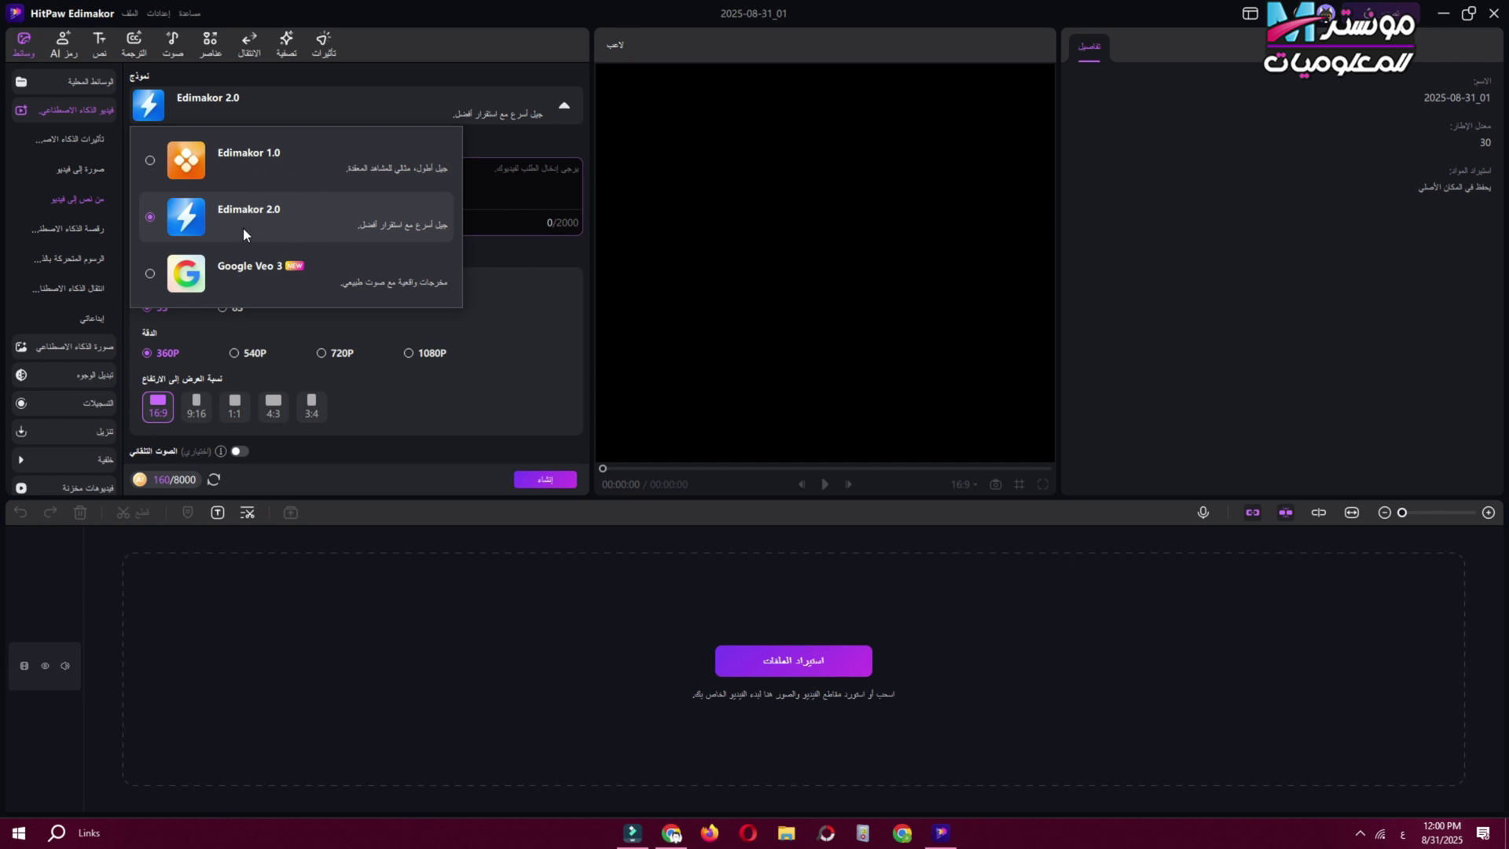
click(313, 276)
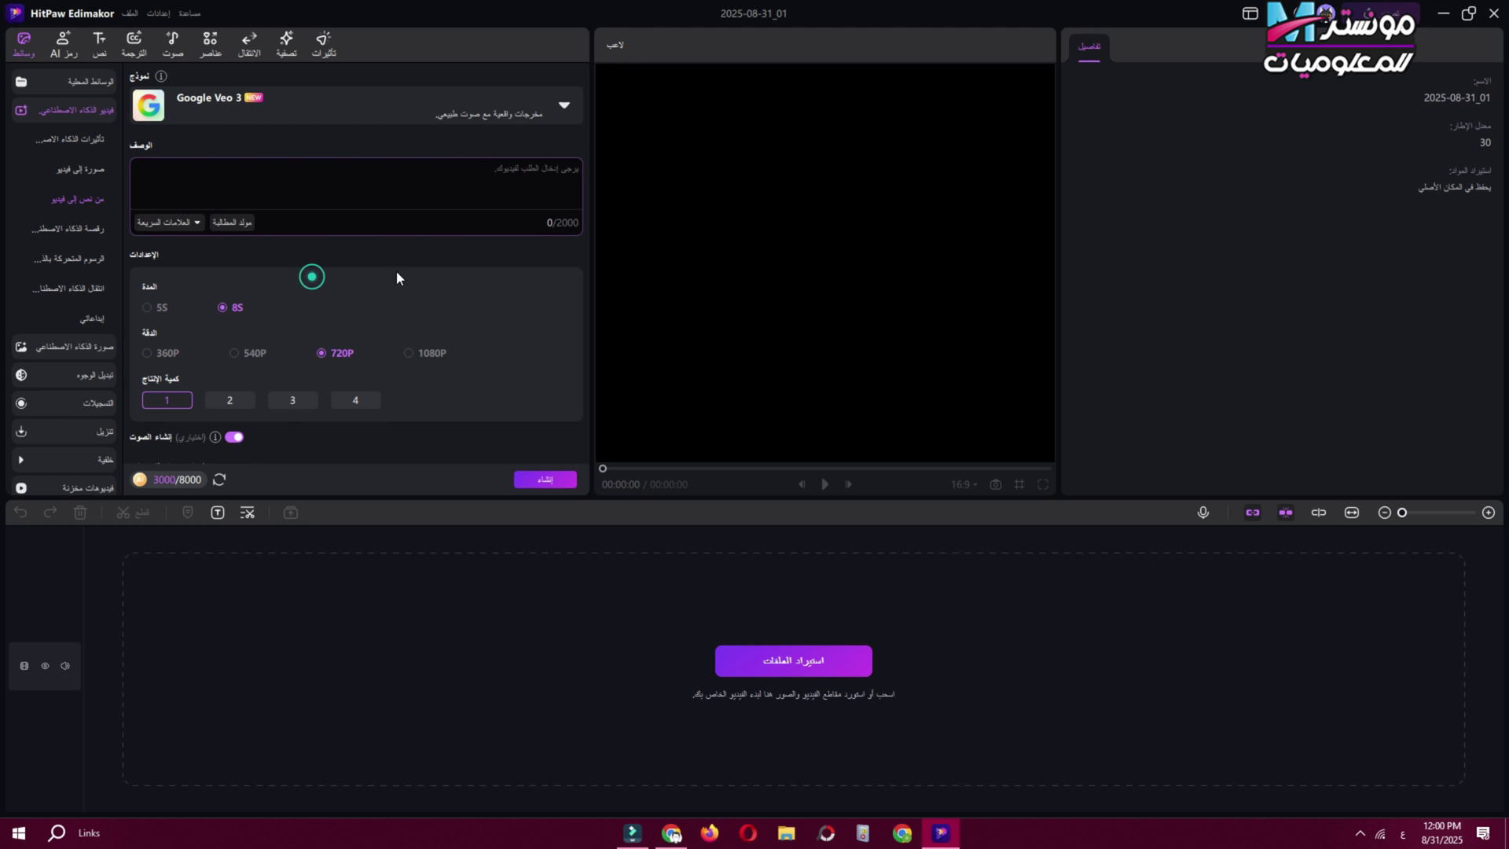
scroll(305, 272, down, 1)
scroll(308, 294, up, 1)
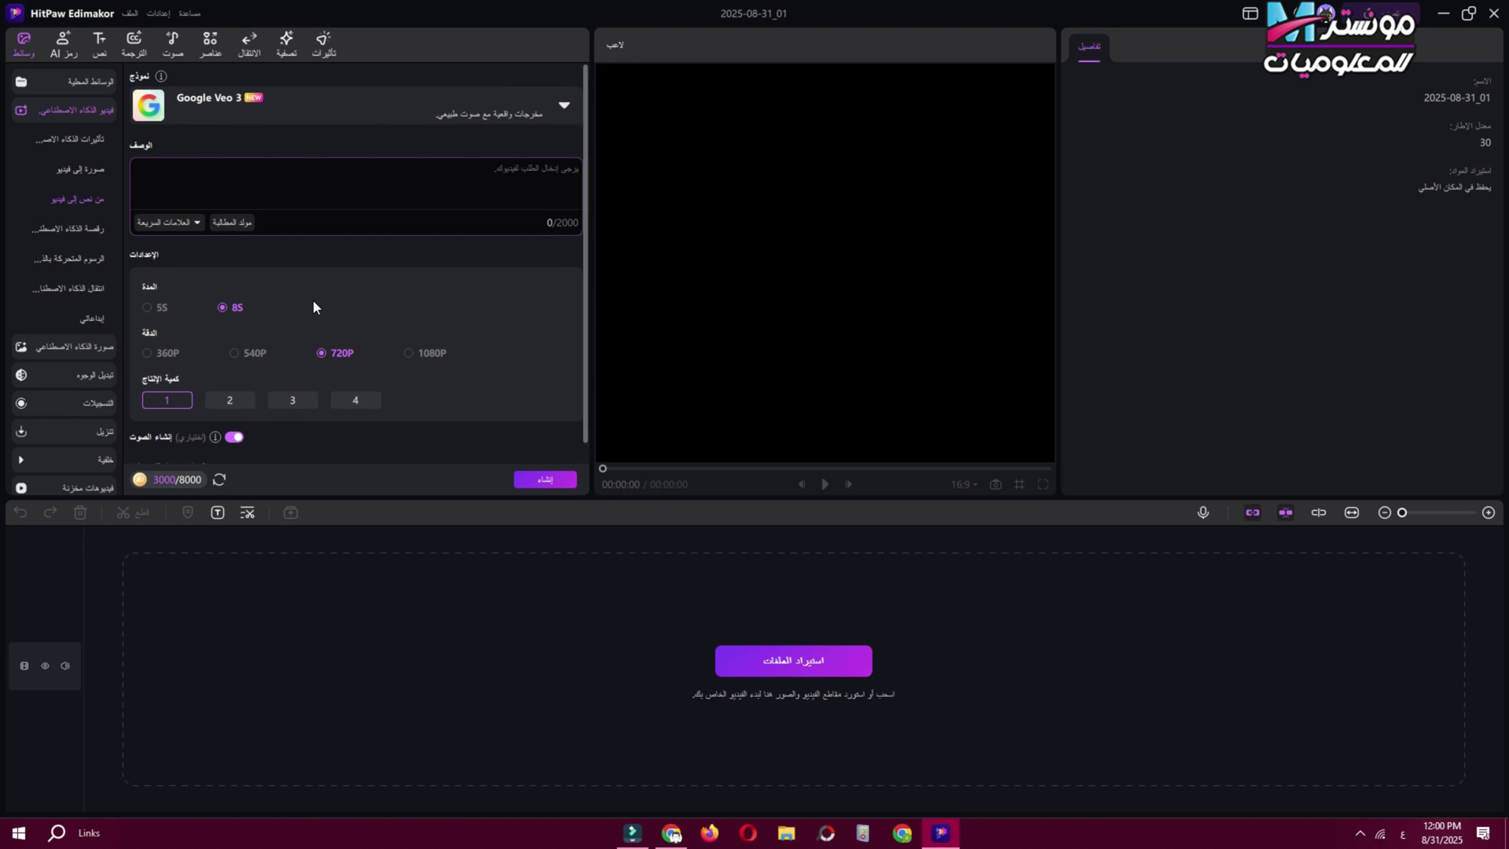
Step: Examine the prompt generator and the quick tag categories offered for the video description
click(501, 166)
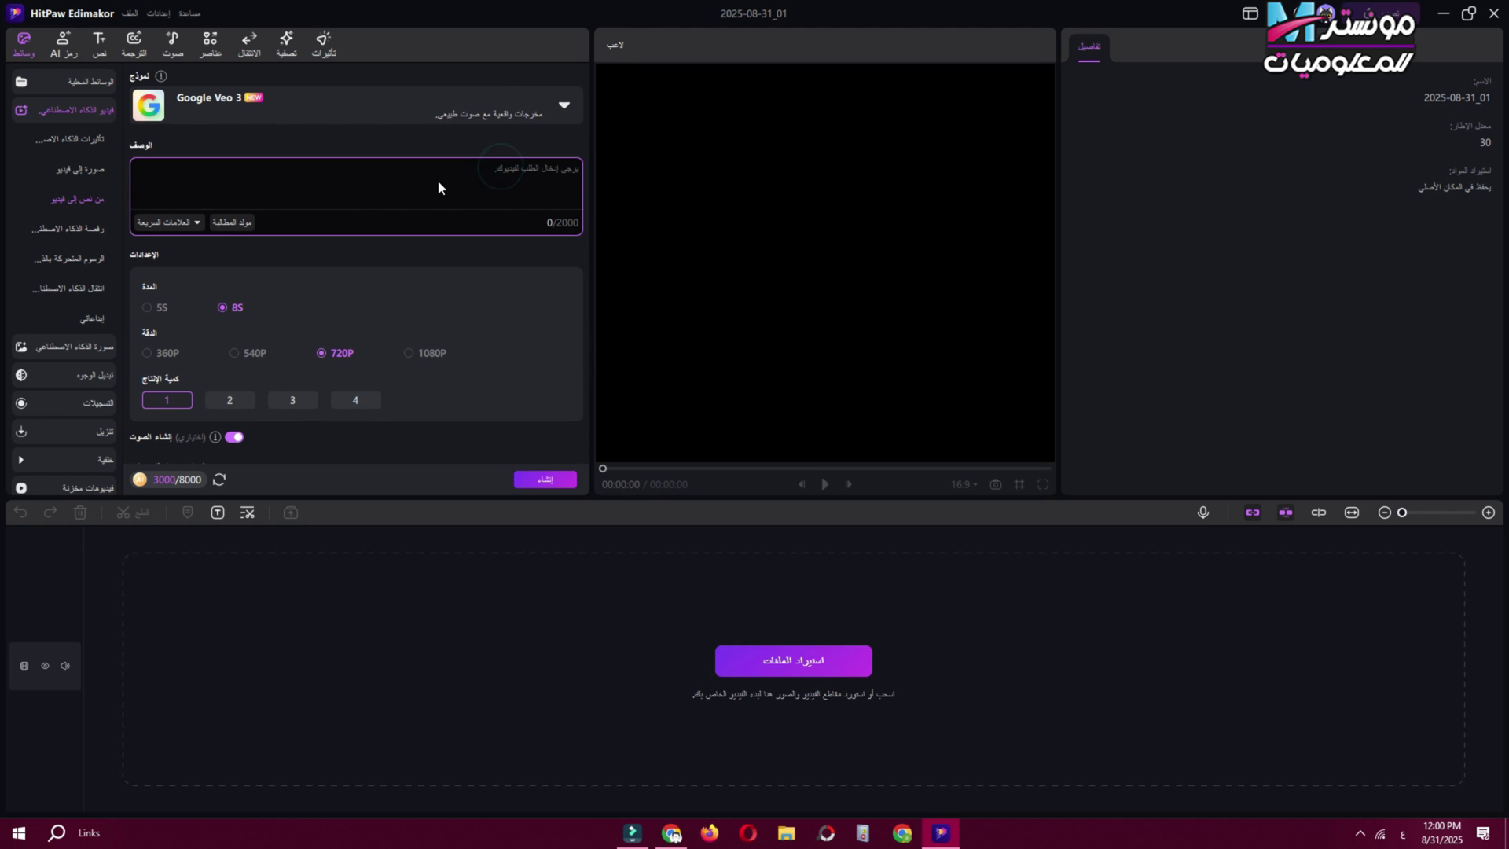
click(236, 223)
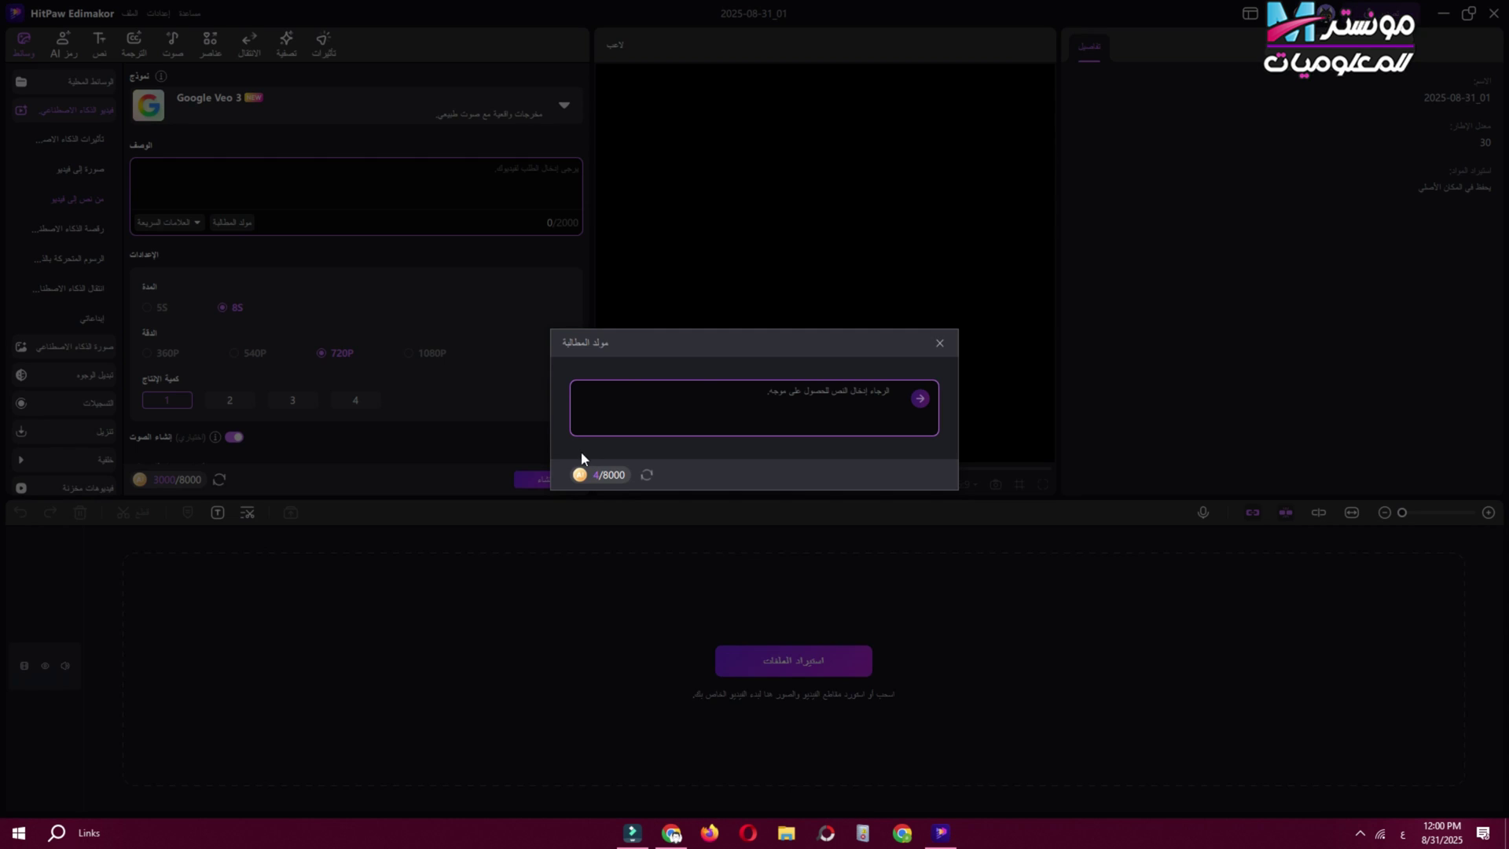
click(941, 343)
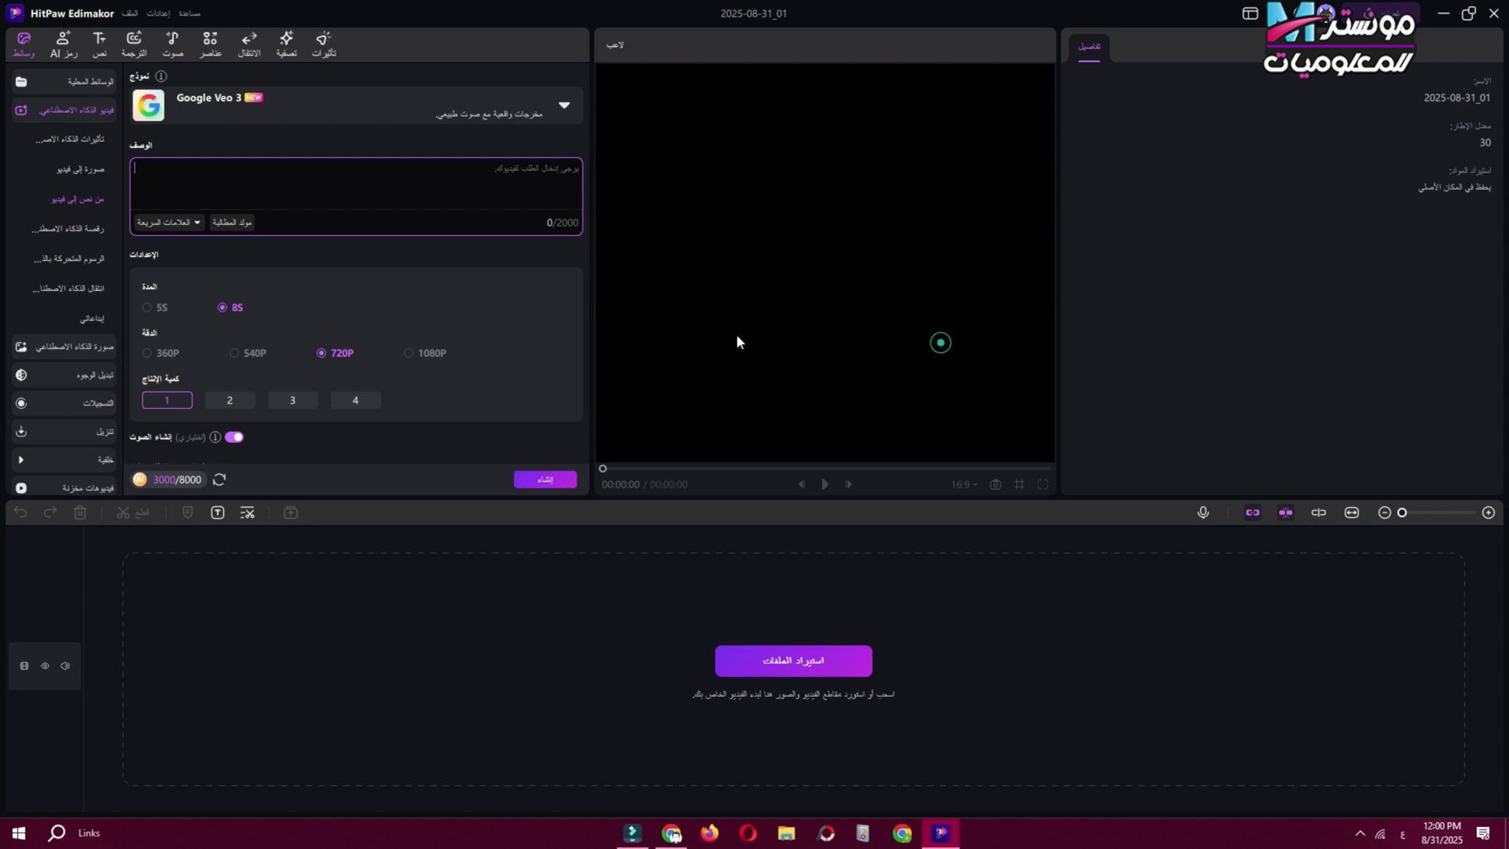
click(174, 225)
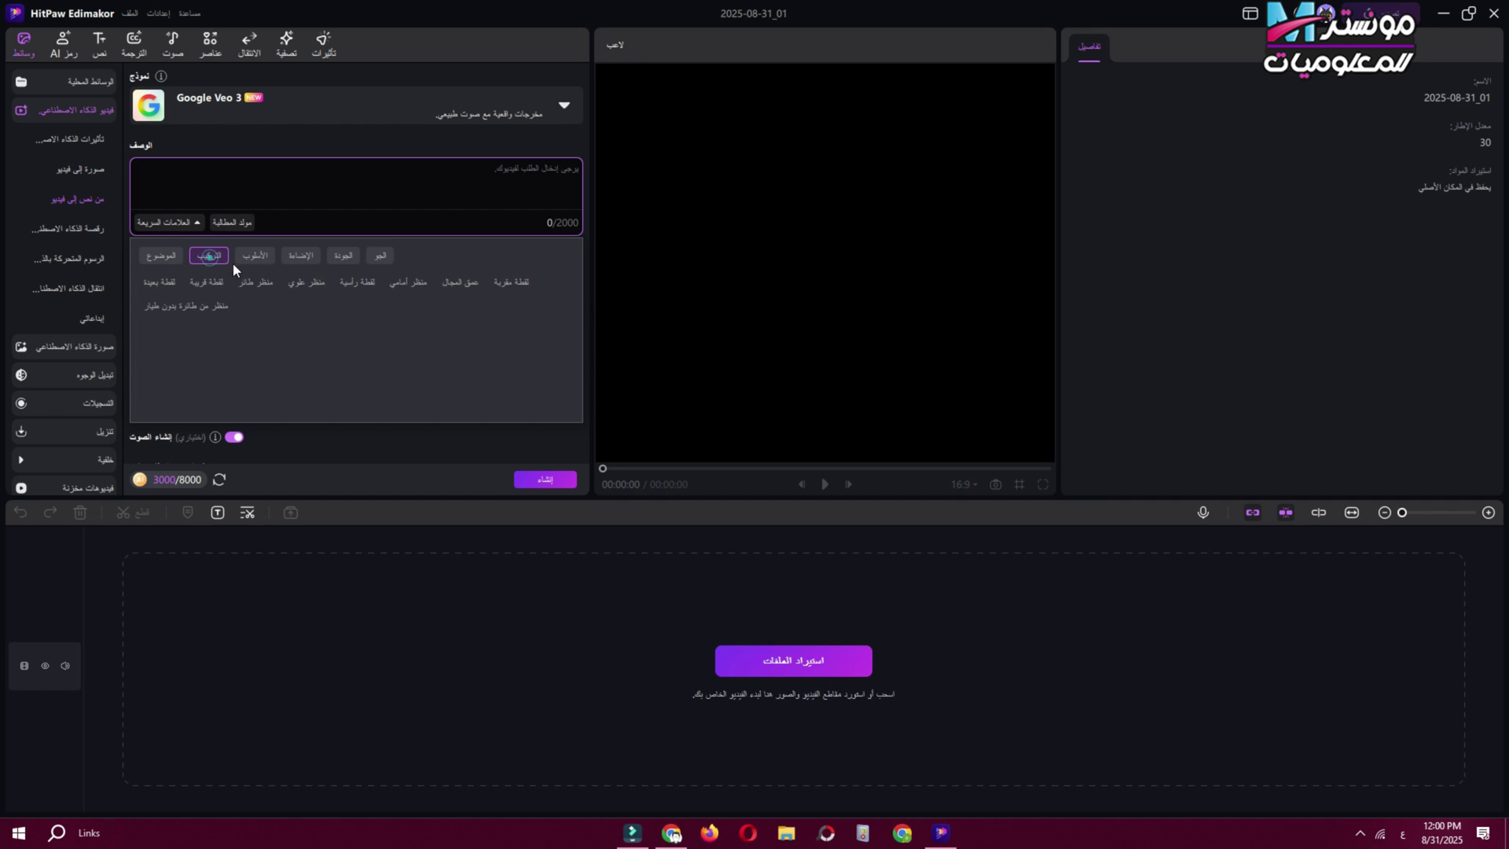
click(303, 253)
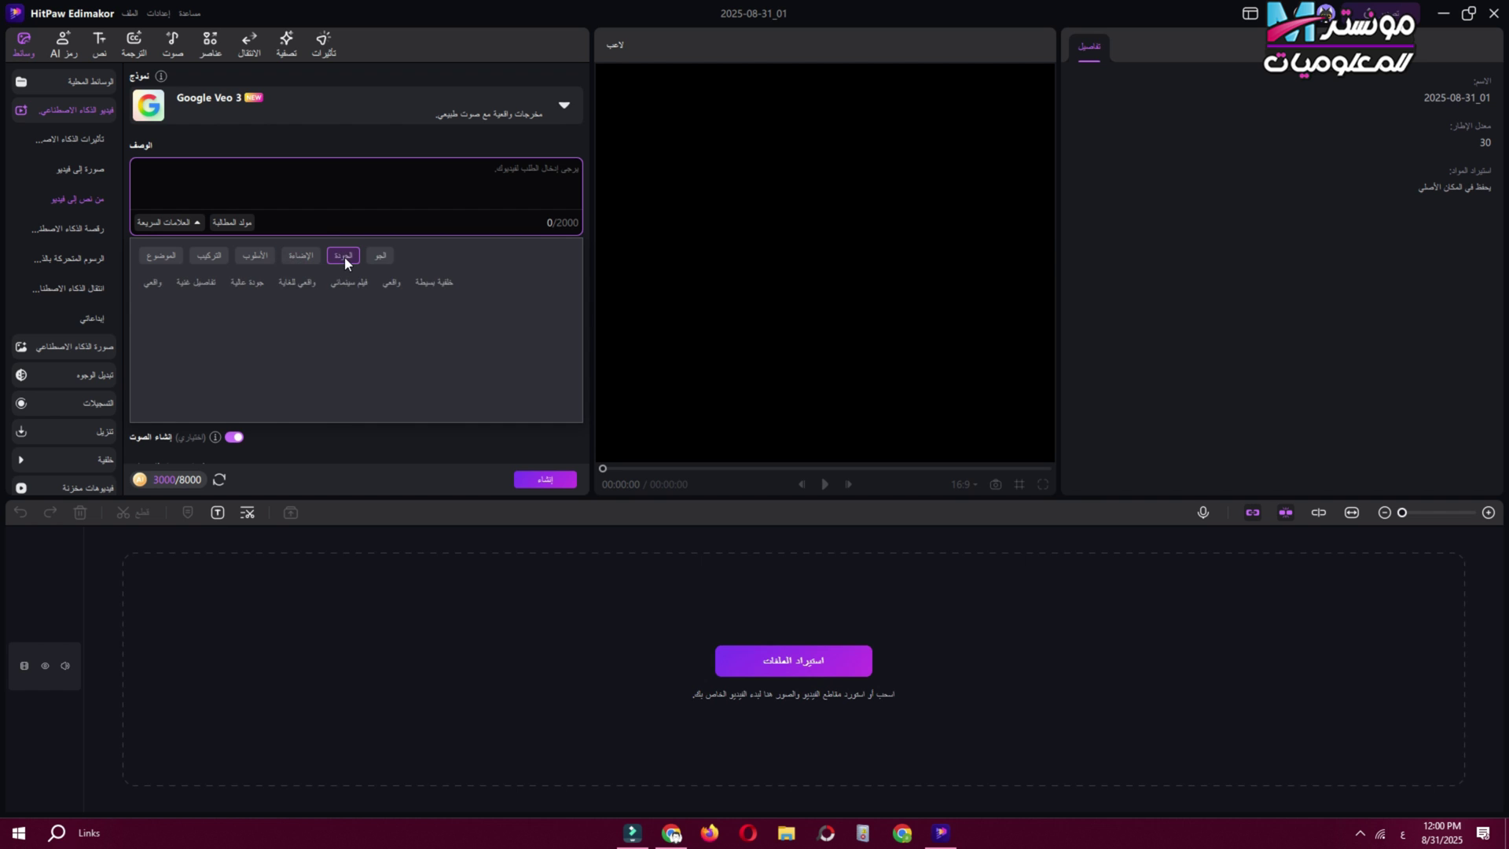
click(377, 257)
click(270, 191)
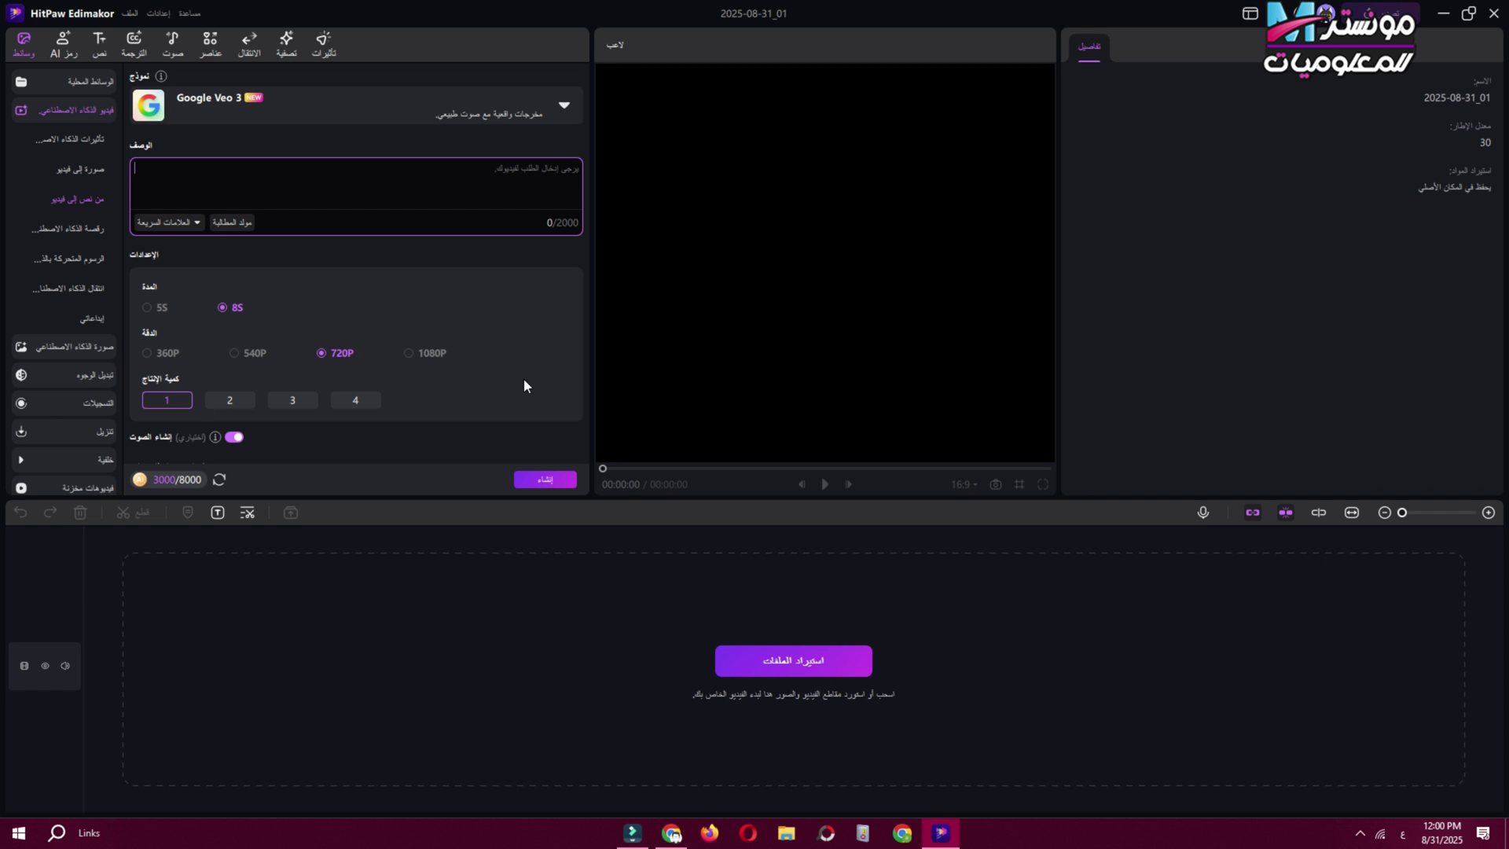
Step: Expand the optional negative prompt section below the sound setting and examine its text field
scroll(206, 437, down, 1)
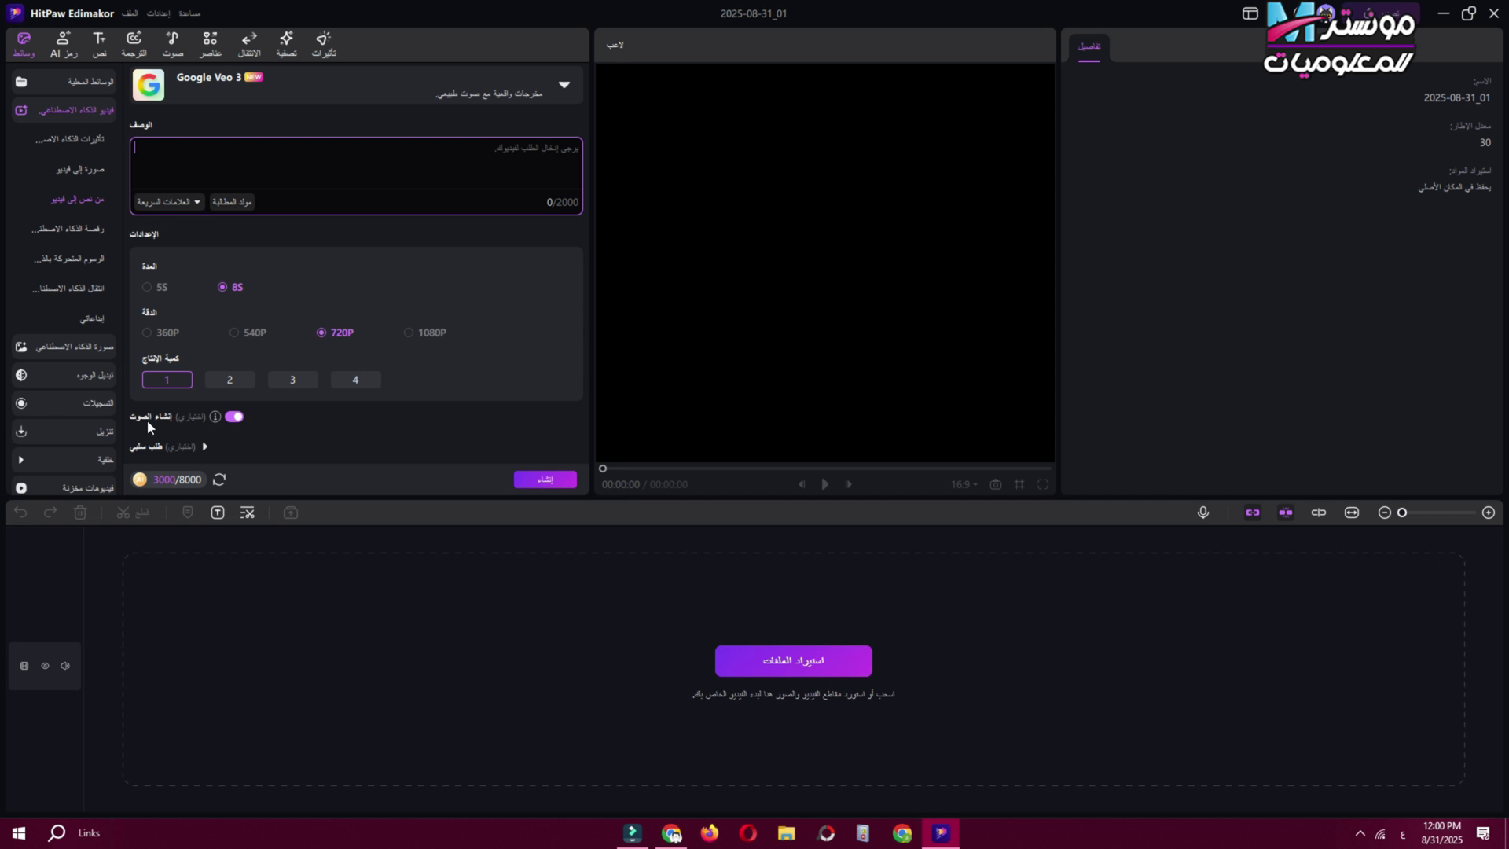
click(201, 445)
click(265, 402)
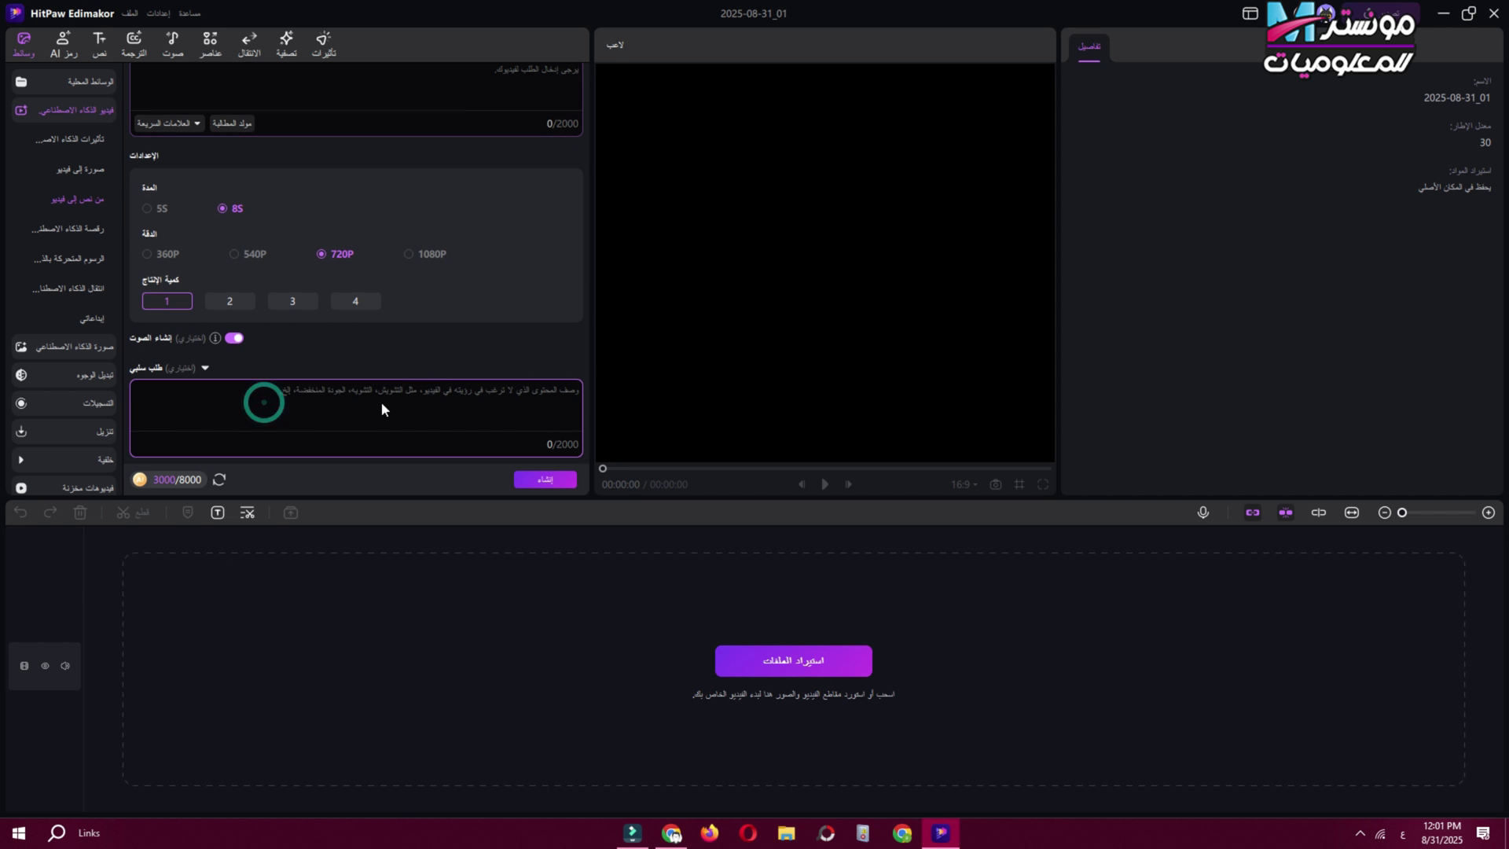
click(464, 389)
Step: Paste the copied prompt into the video description and generate the video
scroll(452, 416, up, 3)
right_click(381, 202)
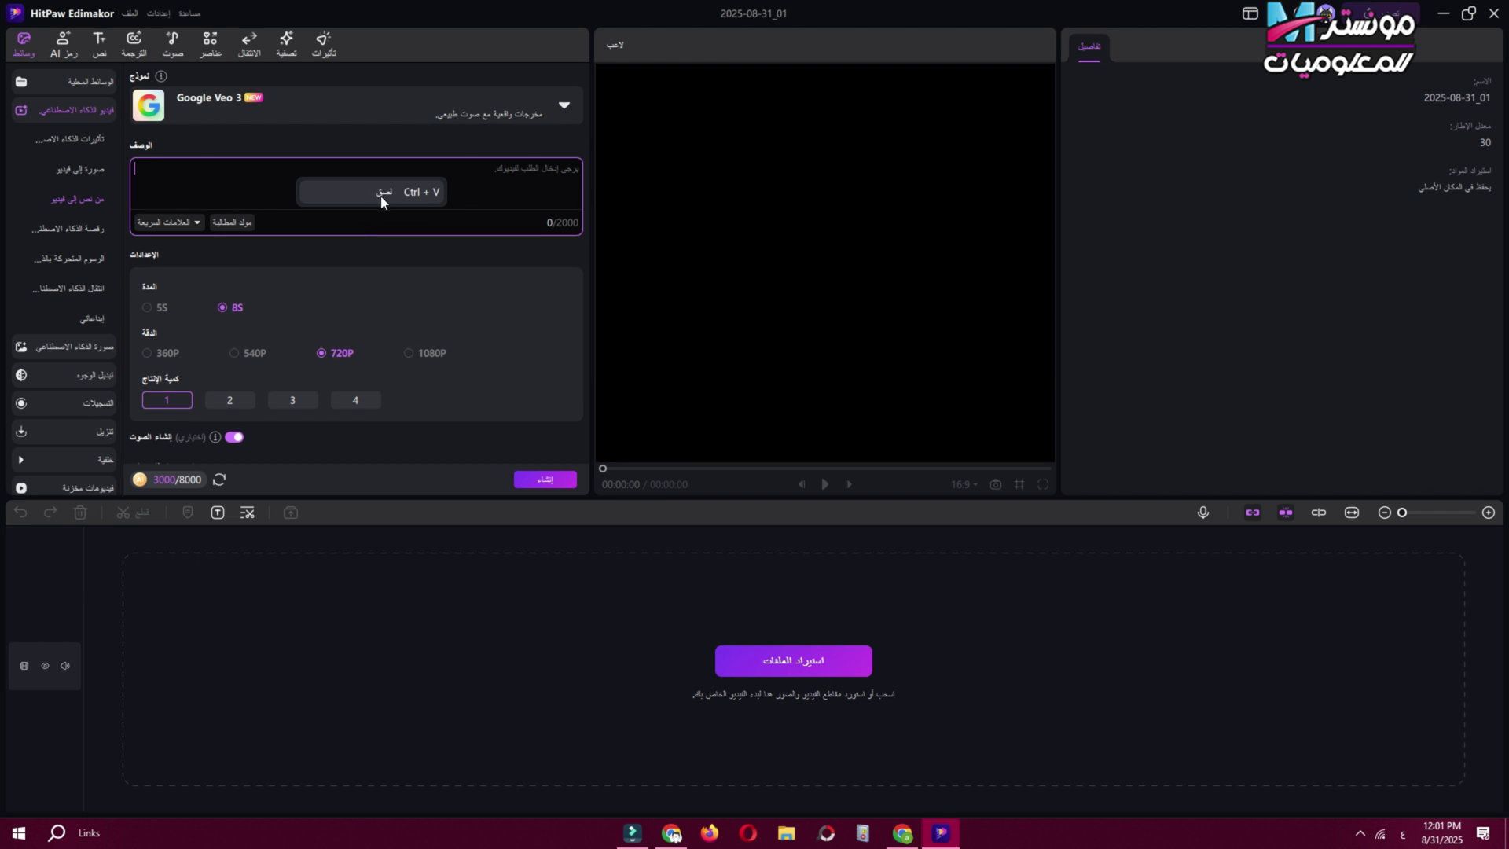
click(382, 192)
click(544, 481)
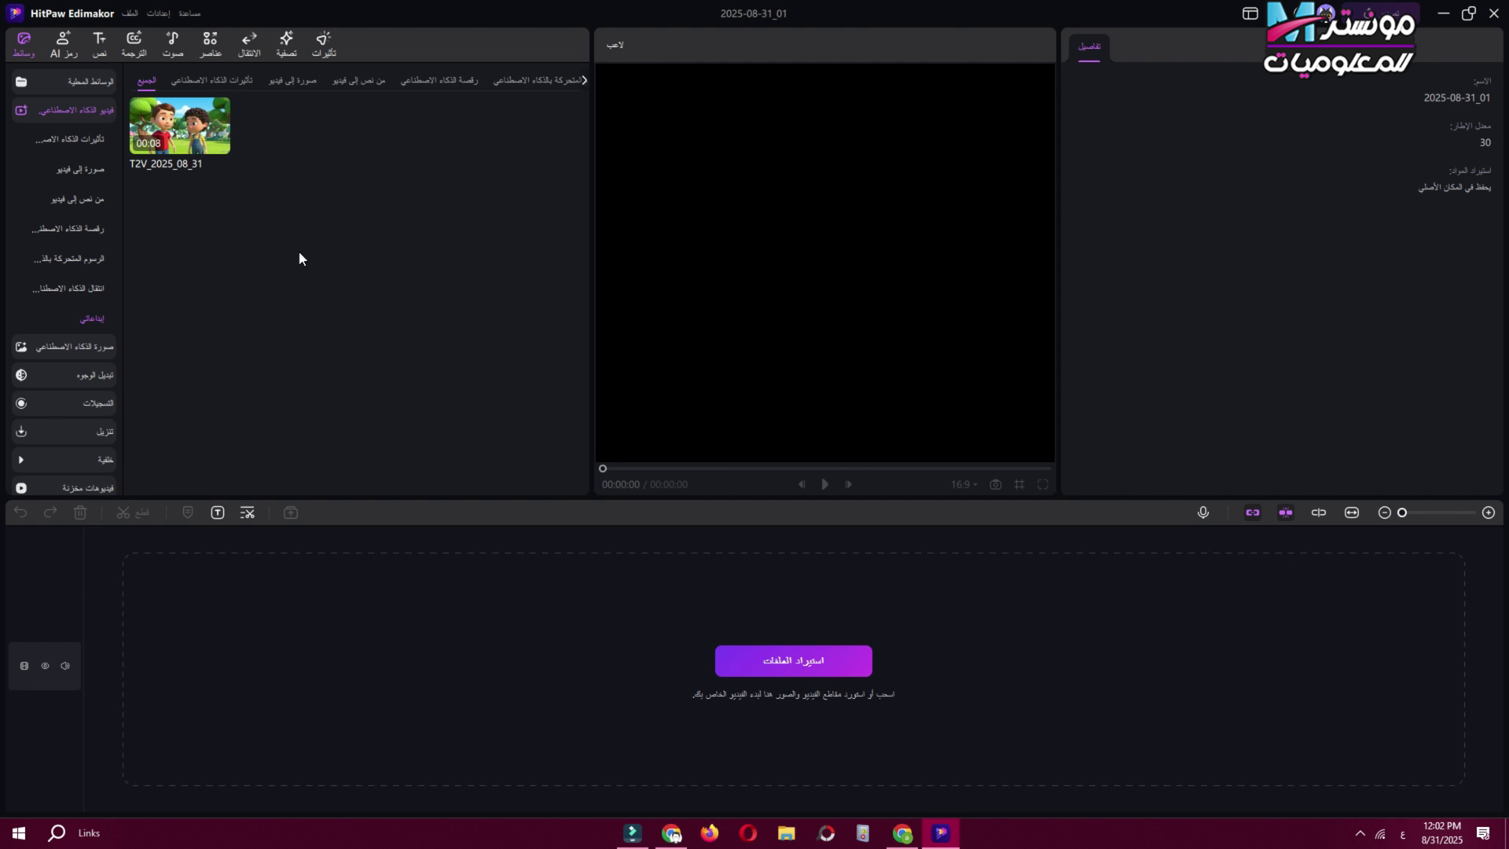
Step: Play the generated T2V_2025_08_31 clip, pause it near the end, and enlarge the preview area
click(180, 125)
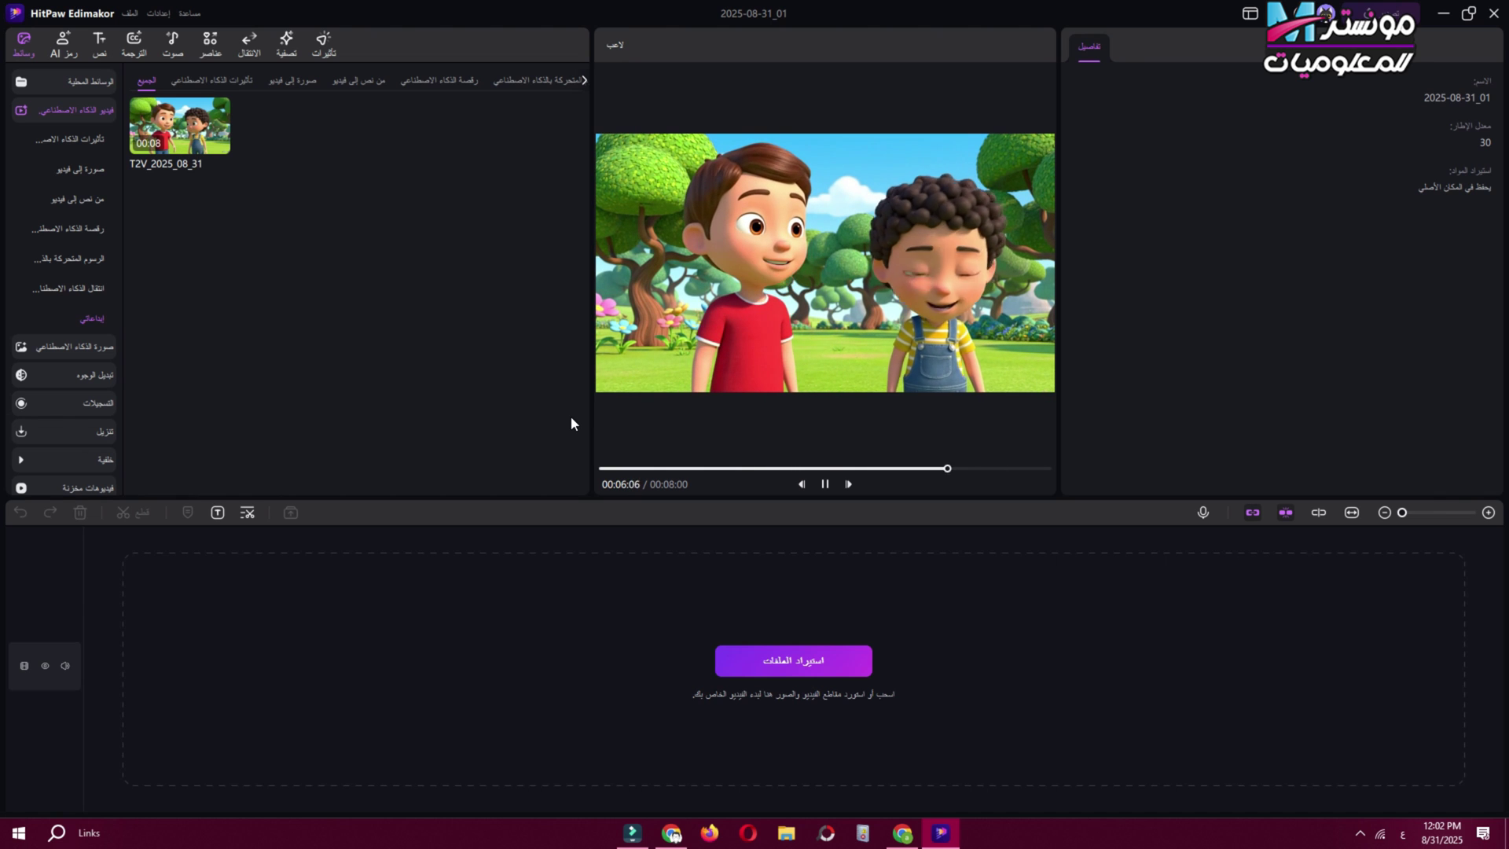
click(824, 485)
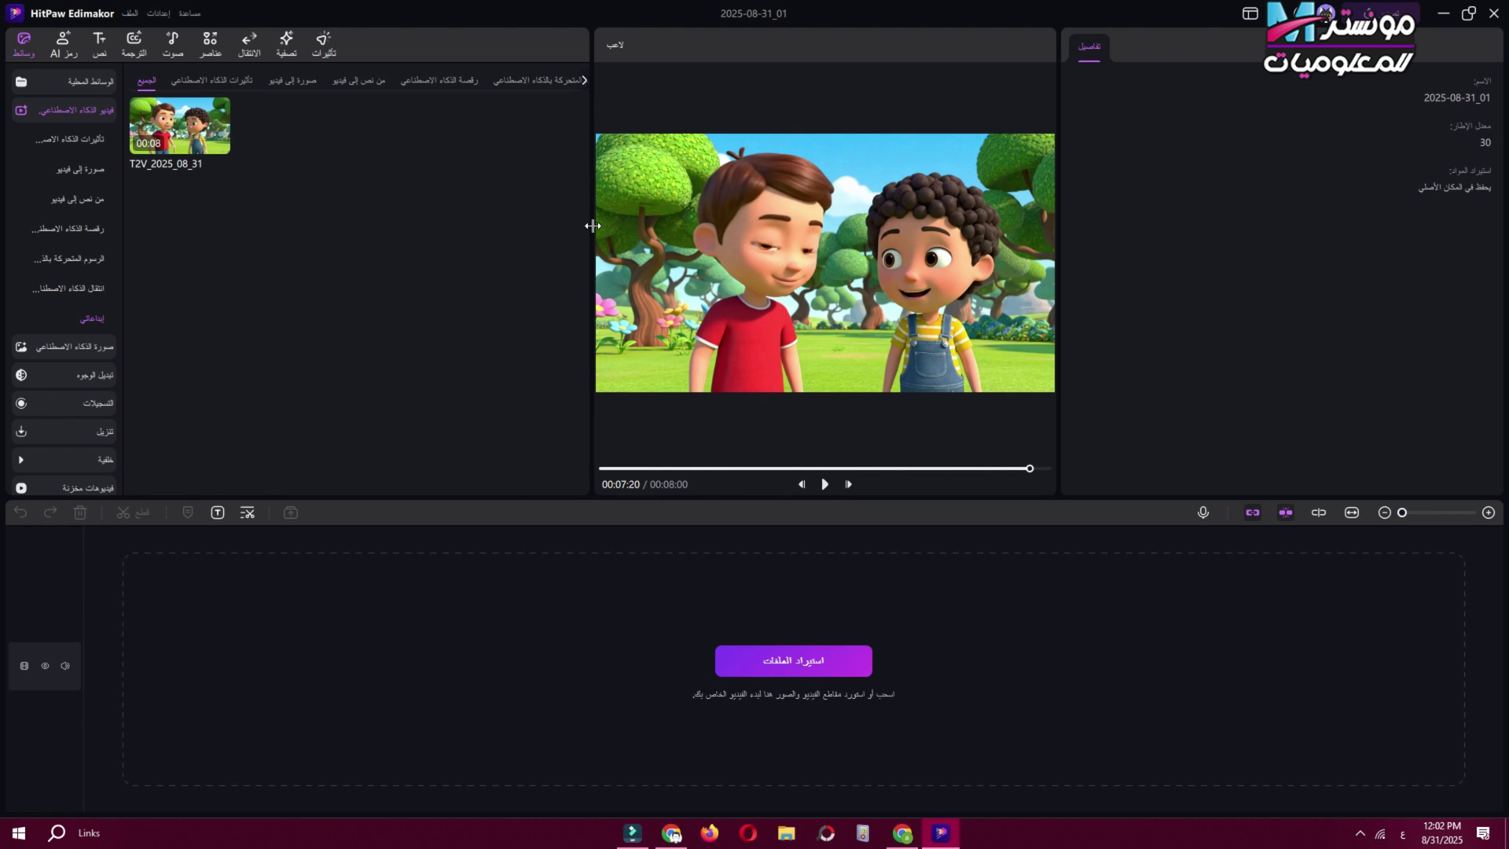
drag(593, 225, 456, 226)
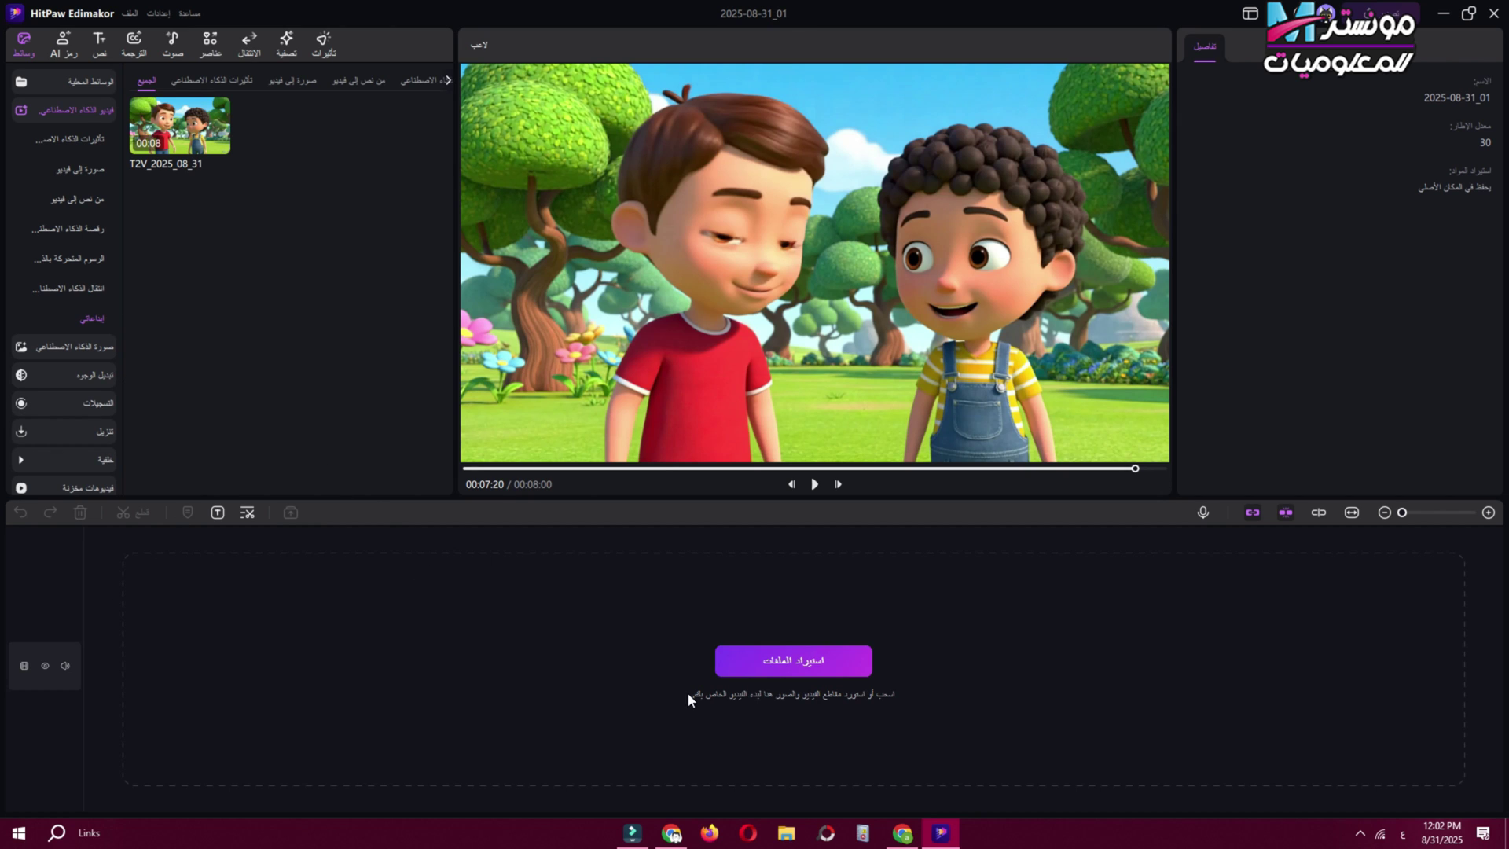
Step: Close the current project and open the reference-to-video tool (إشارة إلى الفيديو) from the toolbox
click(1494, 14)
key(Escape)
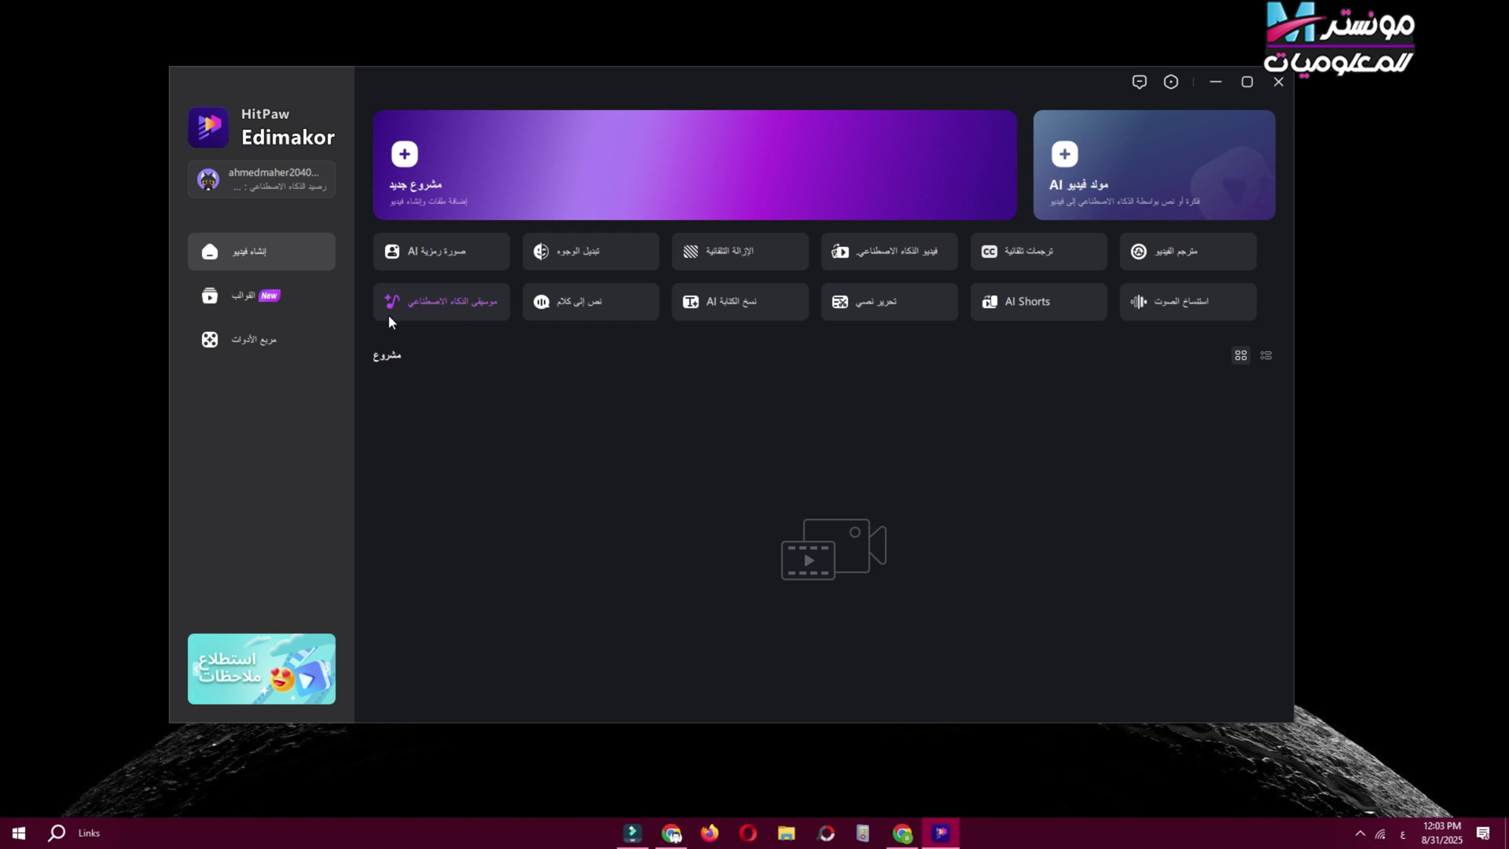
click(253, 338)
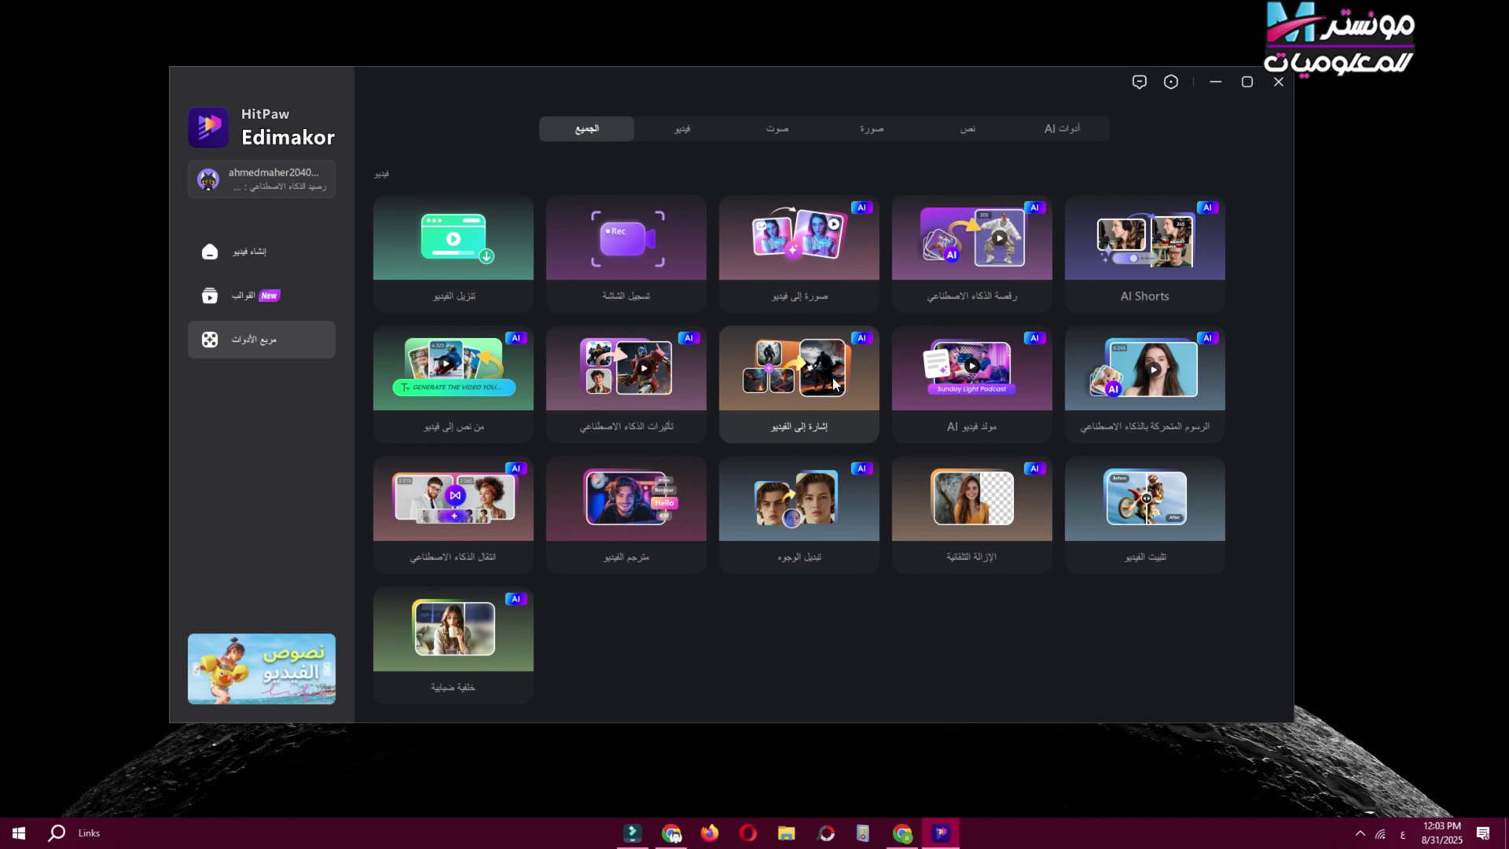
click(792, 387)
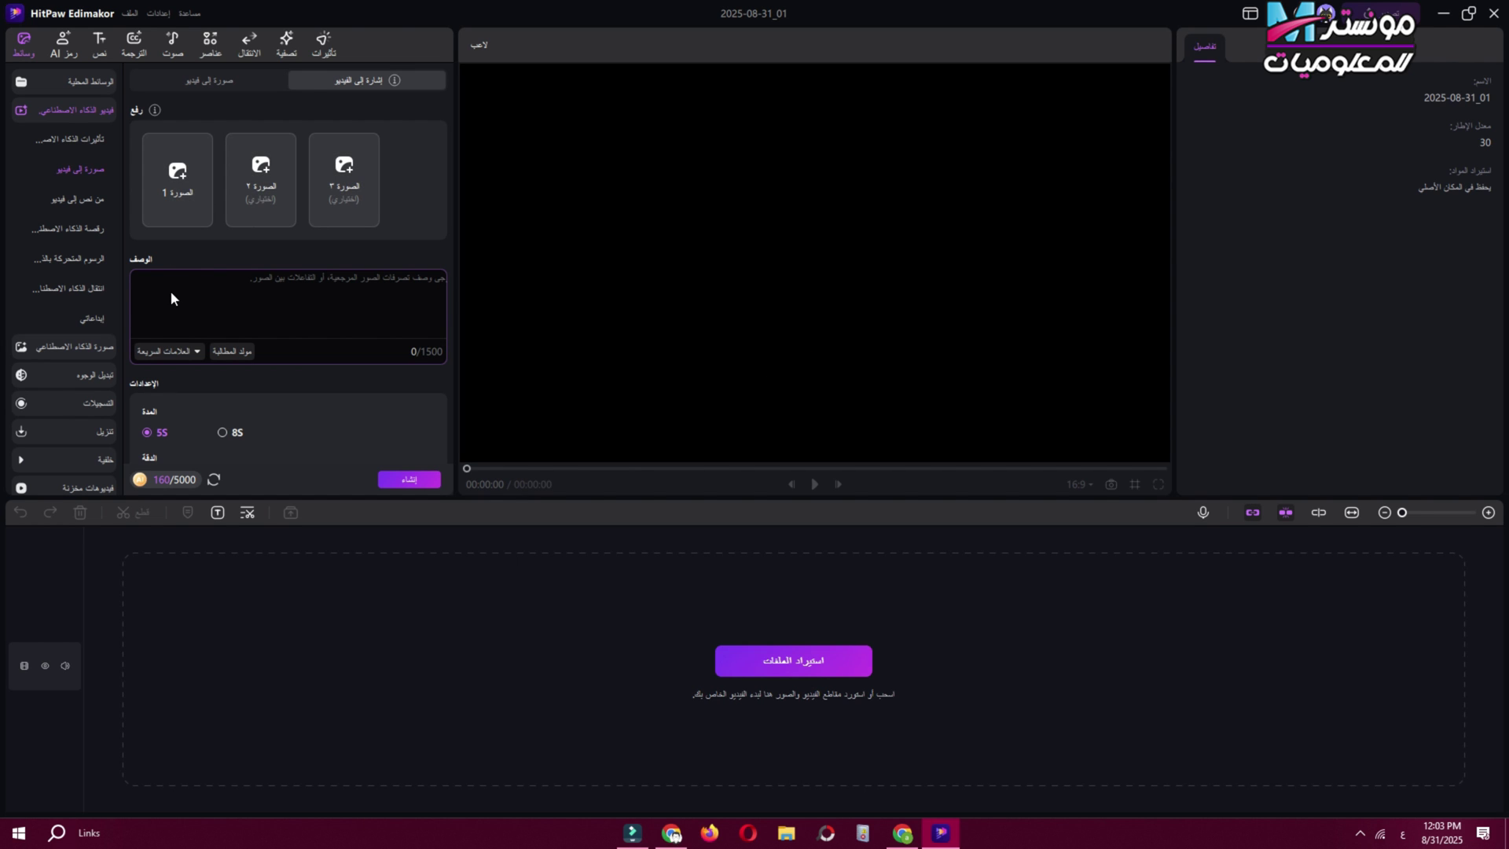
Step: Try the 8 s duration in the reference-to-video settings, and return it to 5 s
scroll(286, 366, down, 3)
scroll(286, 369, up, 3)
click(222, 433)
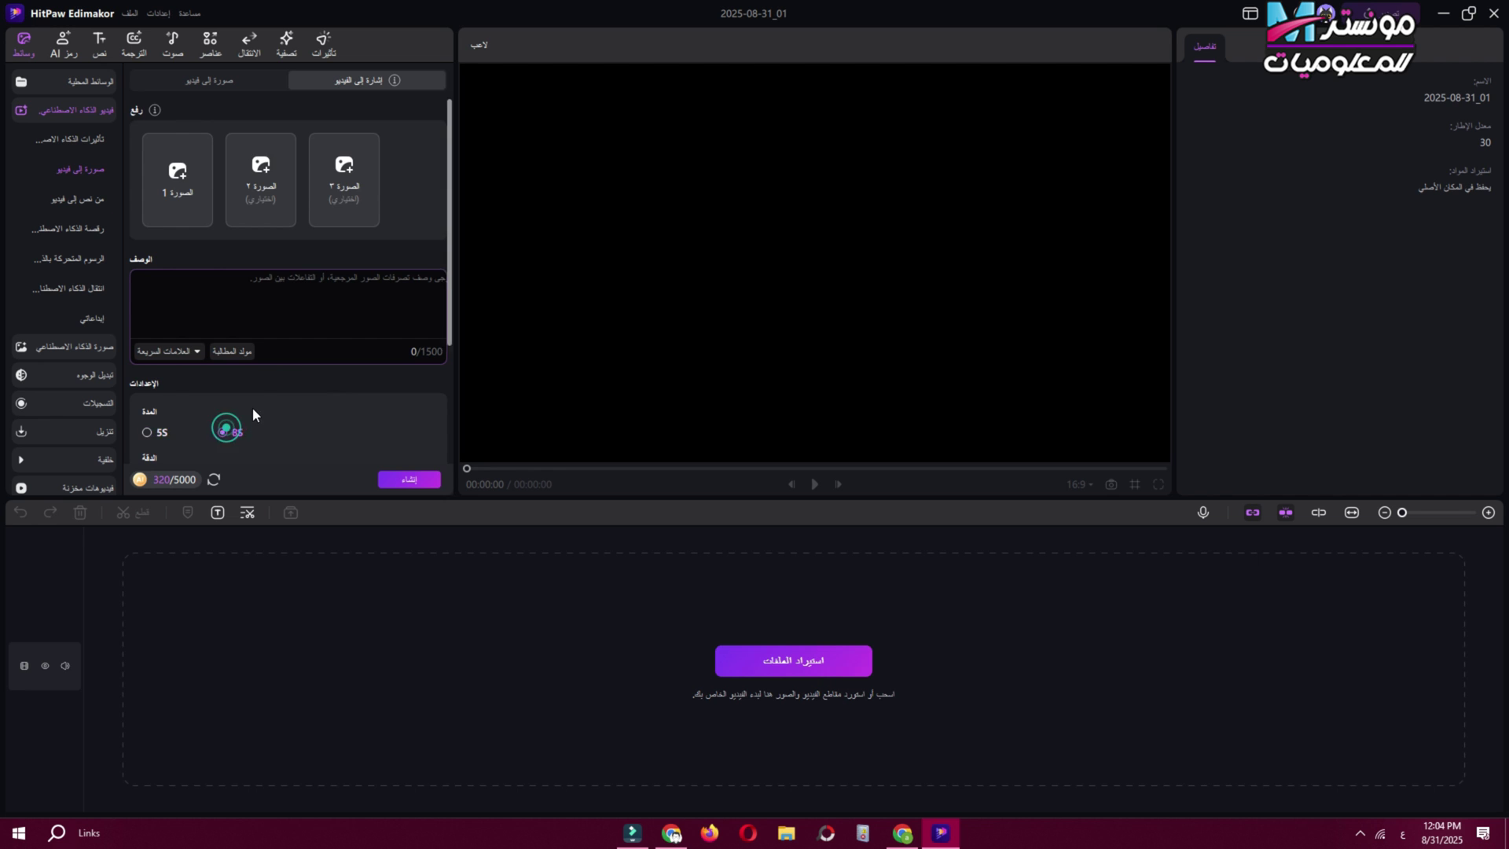
scroll(253, 407, down, 3)
click(147, 260)
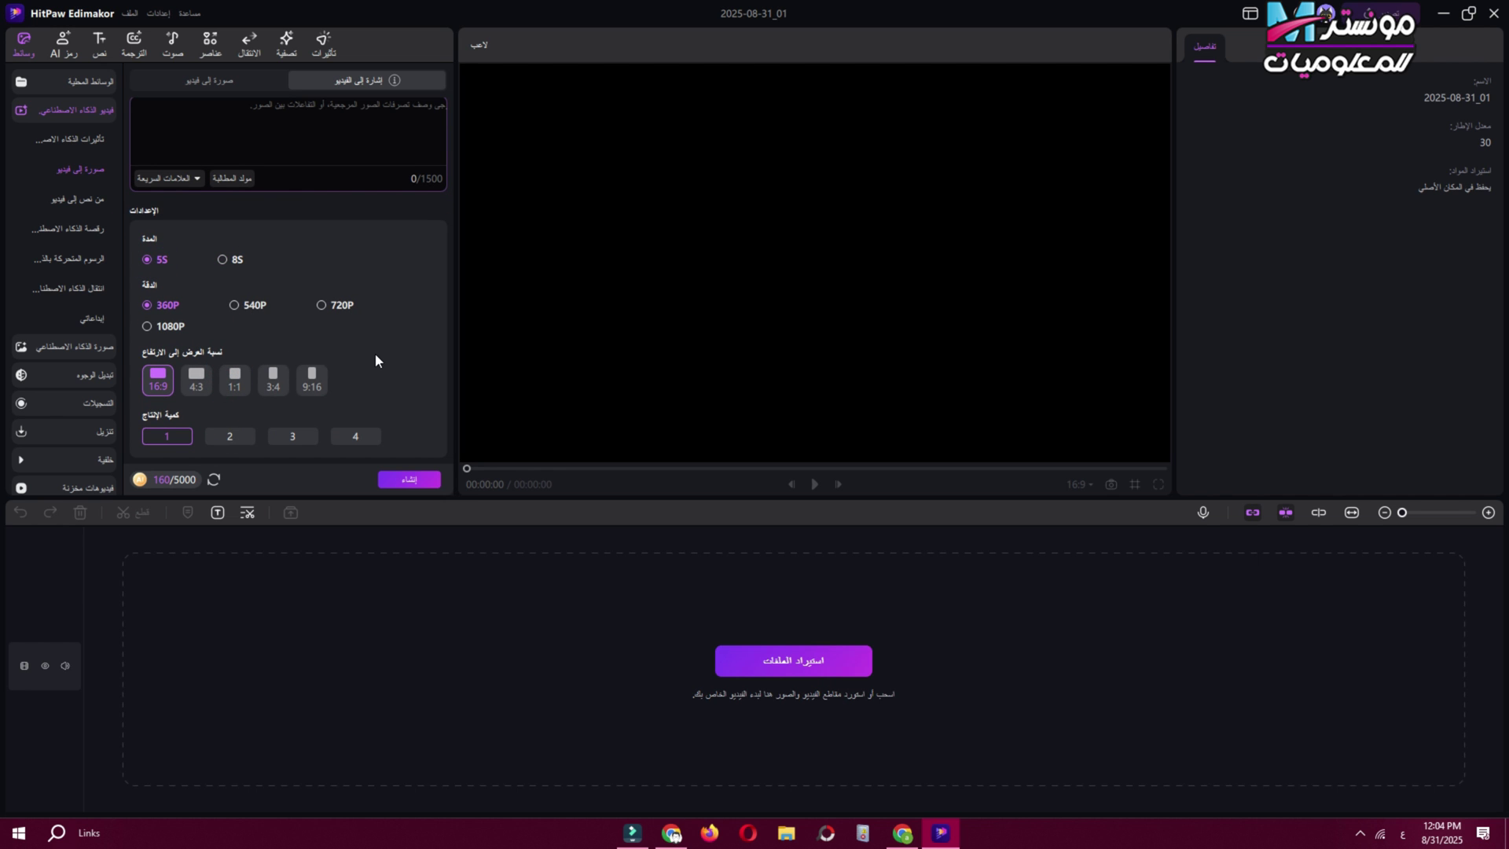
Step: Upload Donald_Trump_official_portrait as the first reference image and crop it with the vertical (عمودي) aspect ratio
scroll(375, 361, up, 5)
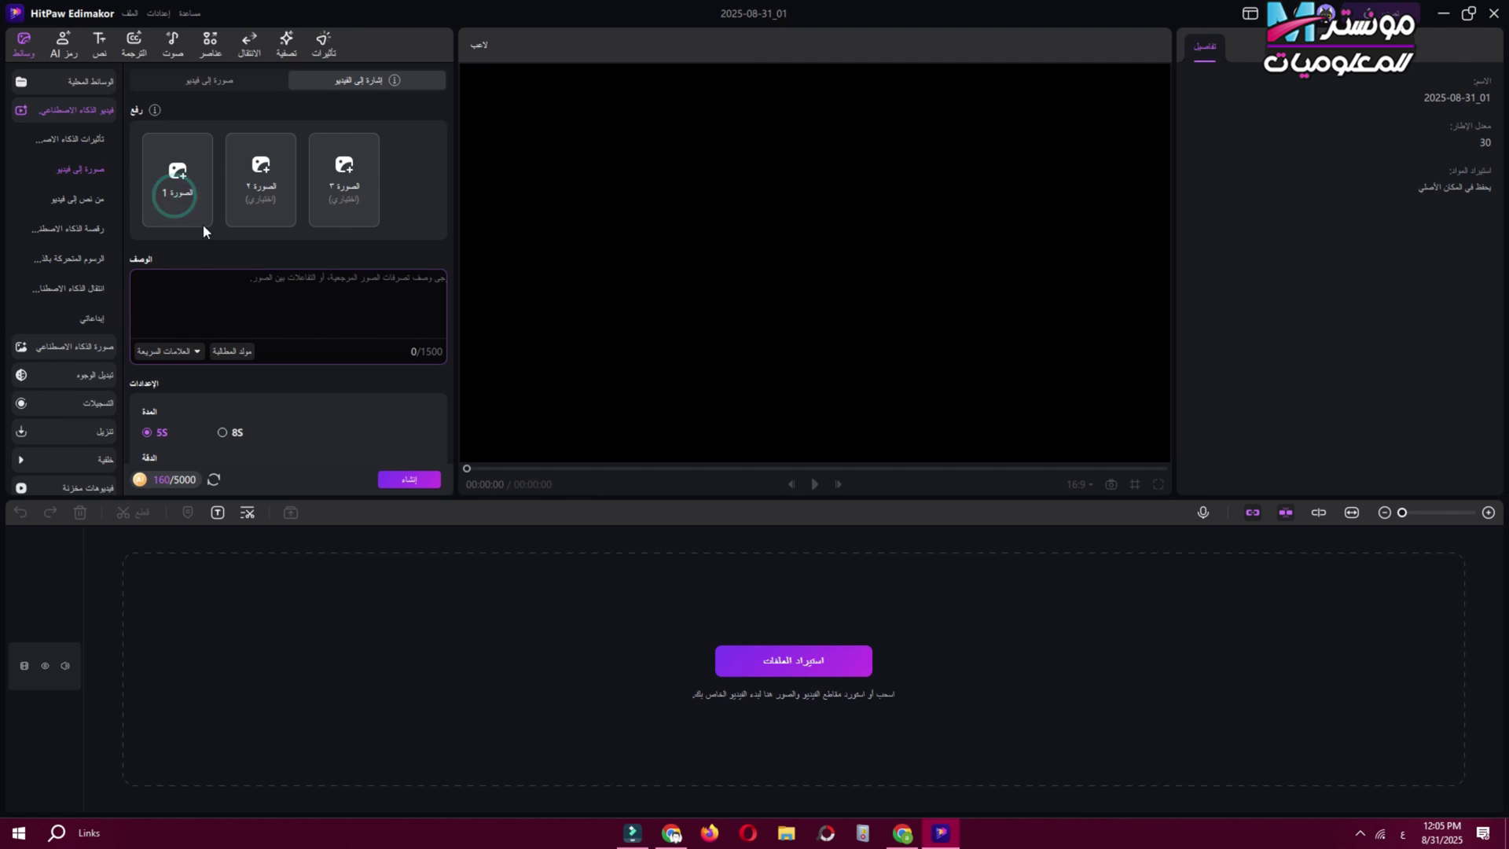
double_click(262, 229)
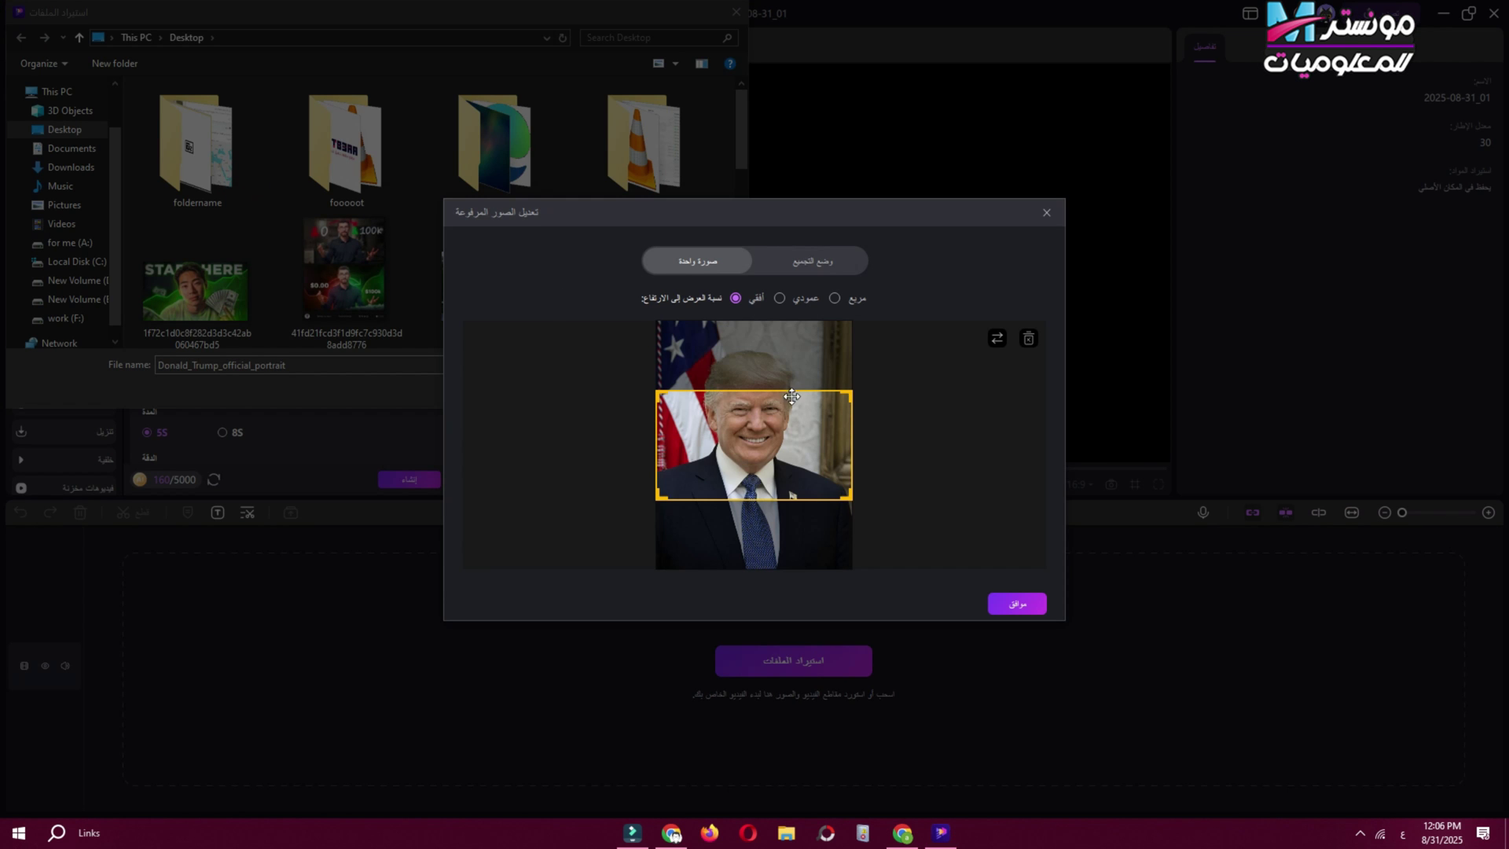
drag(769, 397, 764, 330)
click(785, 299)
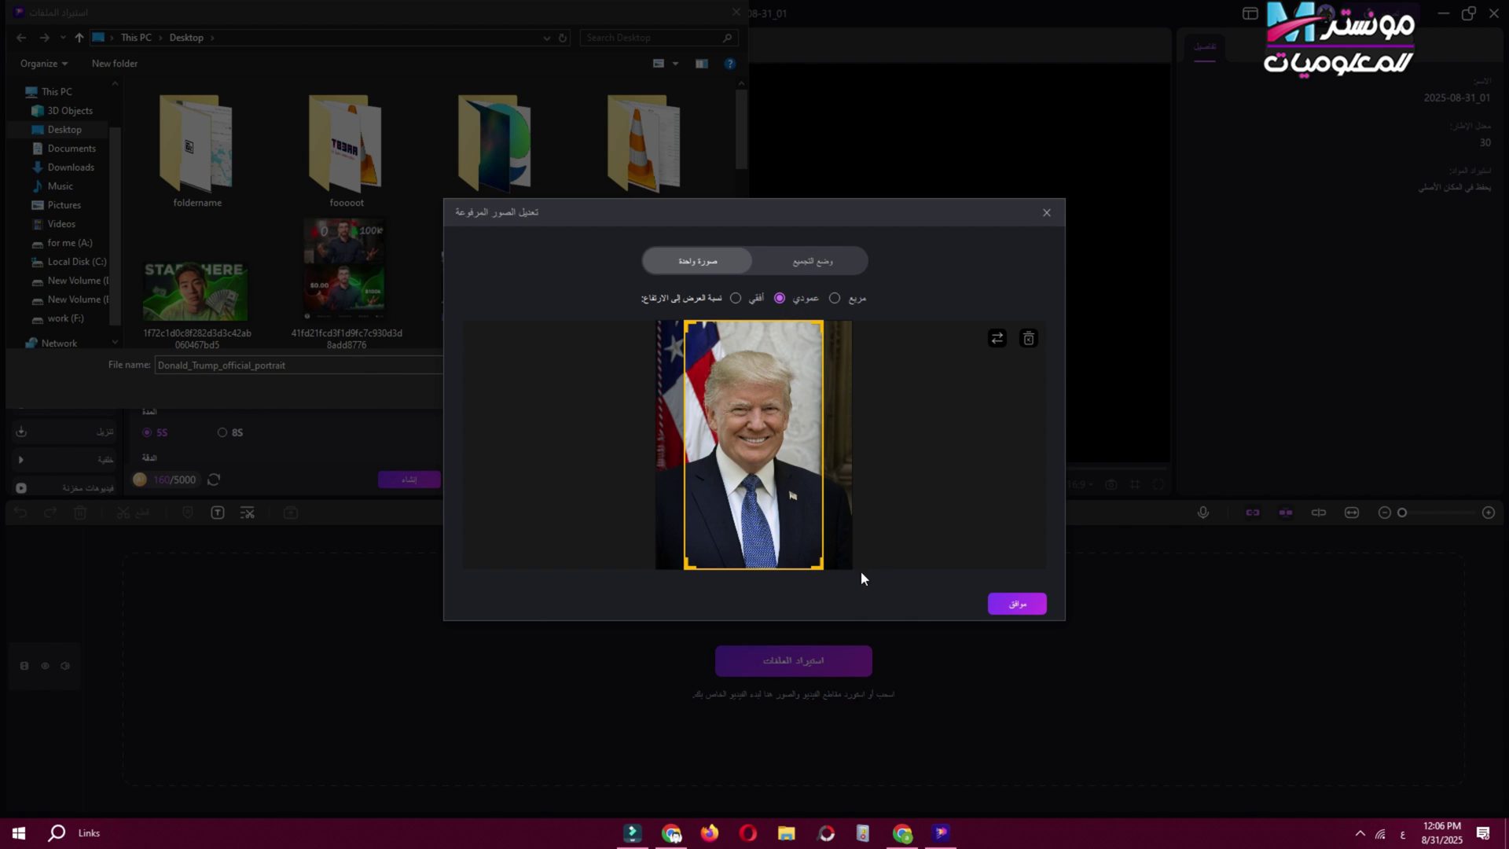
click(1016, 606)
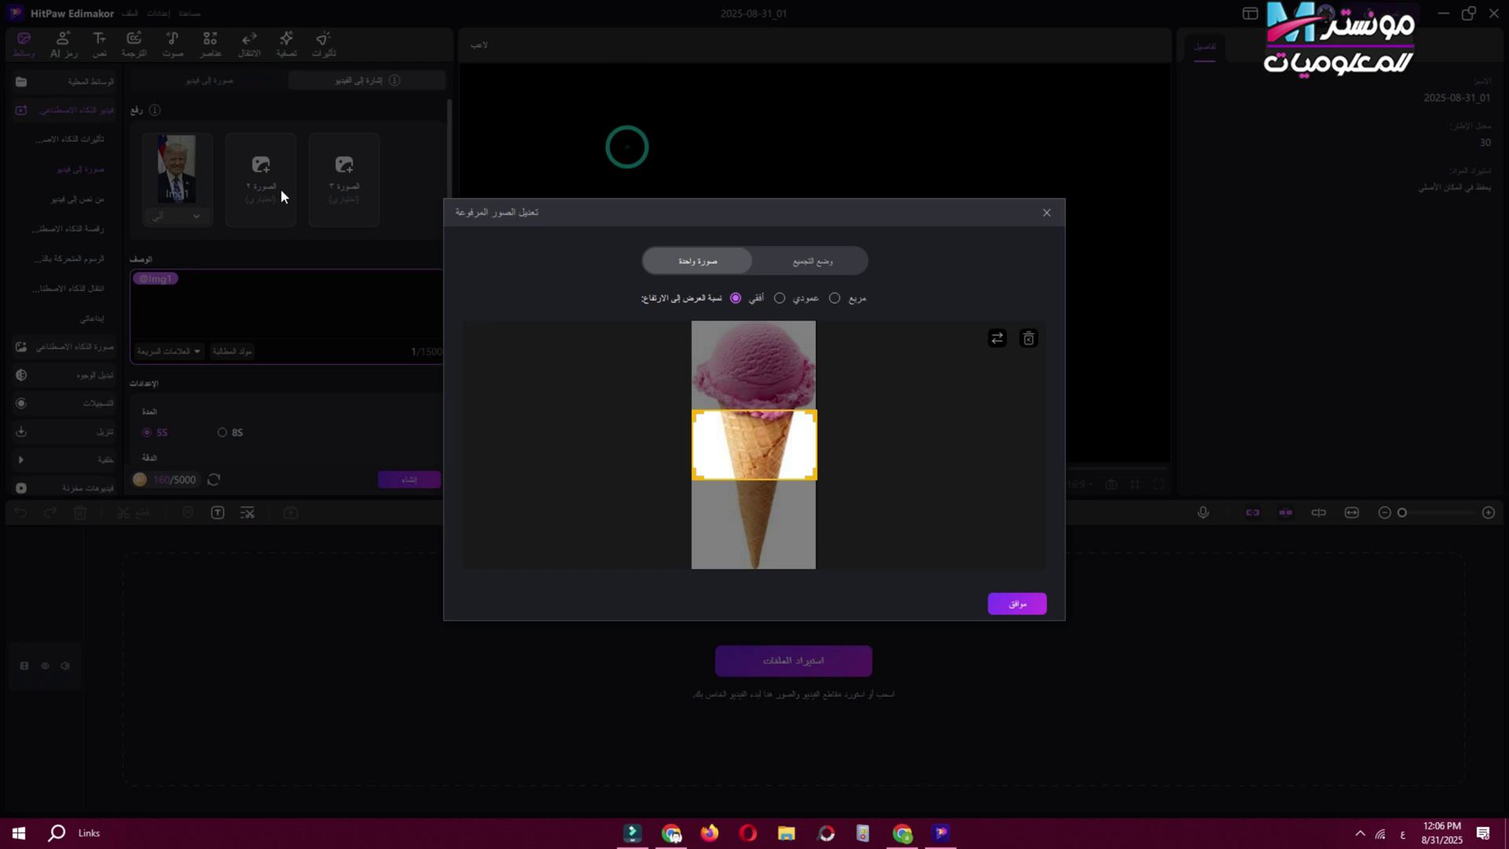
Step: Add the ice cream cone image with a vertical crop and the White House image with a horizontal crop moved down to its bottom edge
click(786, 299)
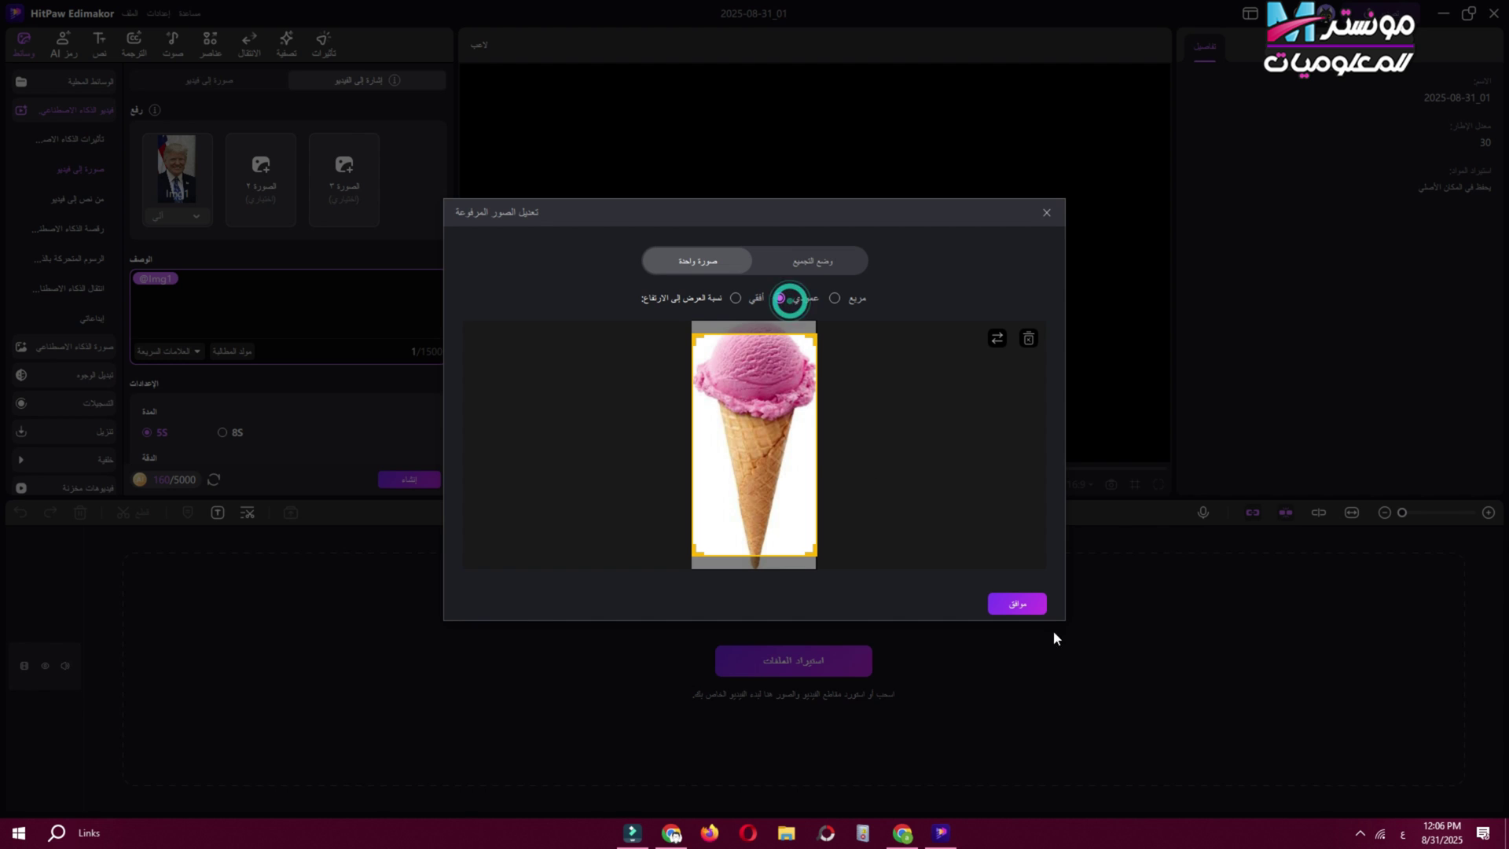
click(1018, 604)
click(345, 195)
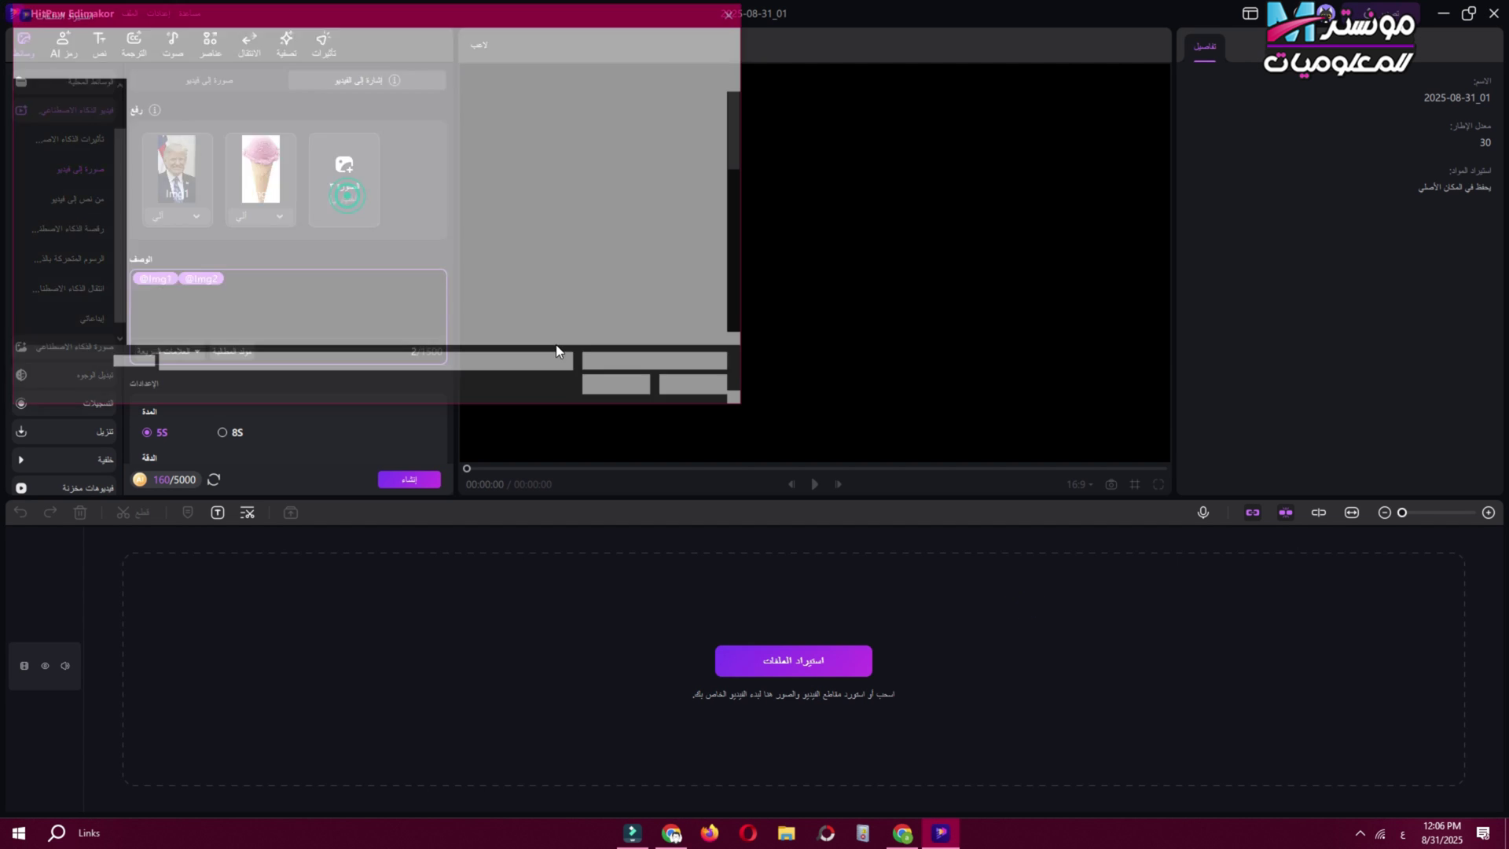
double_click(495, 272)
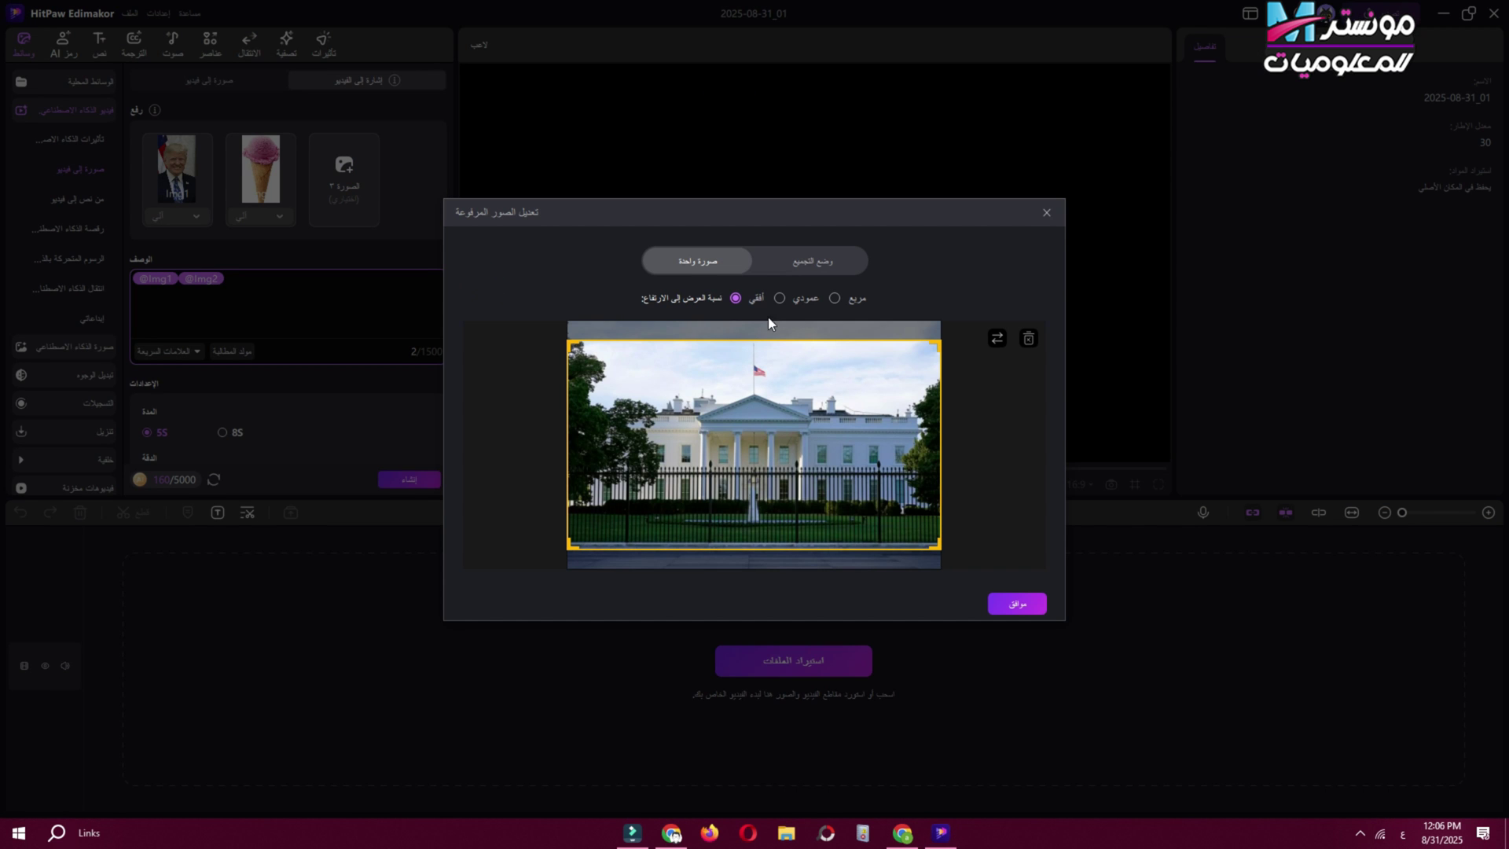
drag(770, 377, 770, 397)
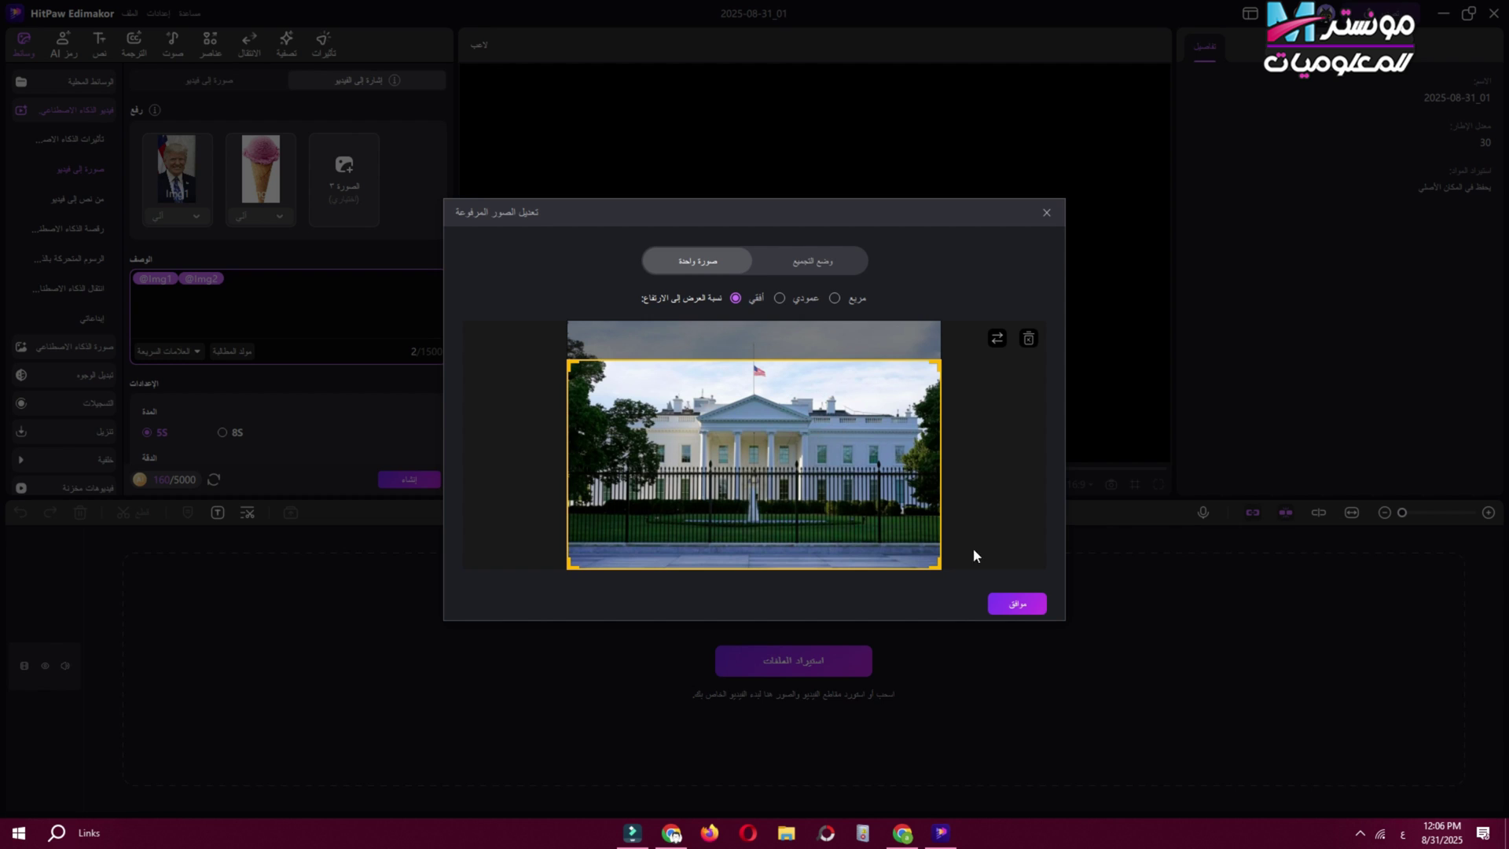
click(1018, 604)
Step: Enter "A hyper-realistic Trump walking down a modern, clean street in front of the White House while casually eating an ice cream cone." and generate the video
mouse_move(157, 174)
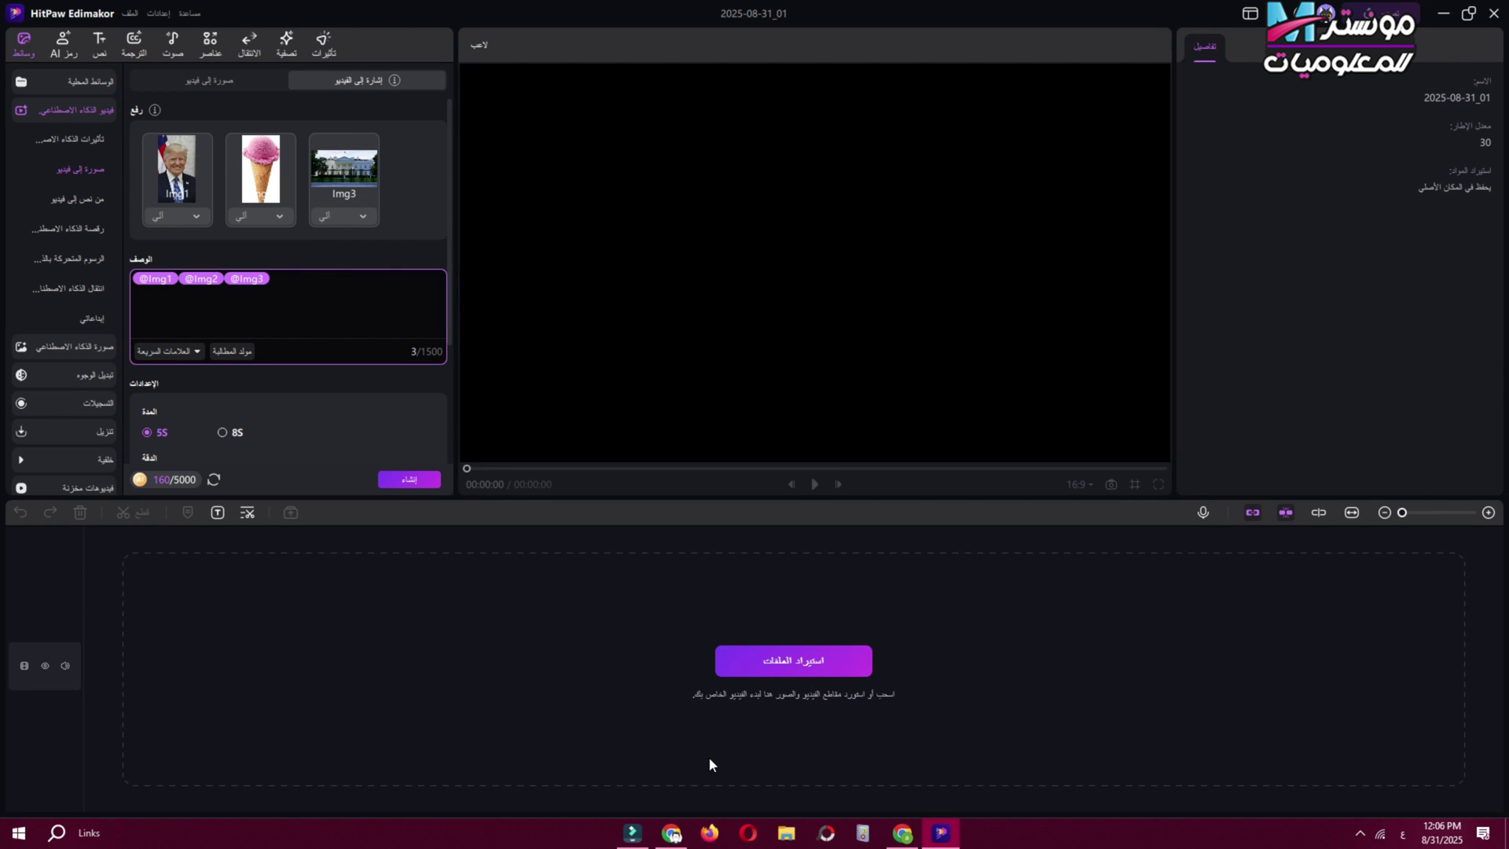
text(A hyper-realistic Trump walking down a modern, clean street in front of the White House while casually eating an ice cream cone.)
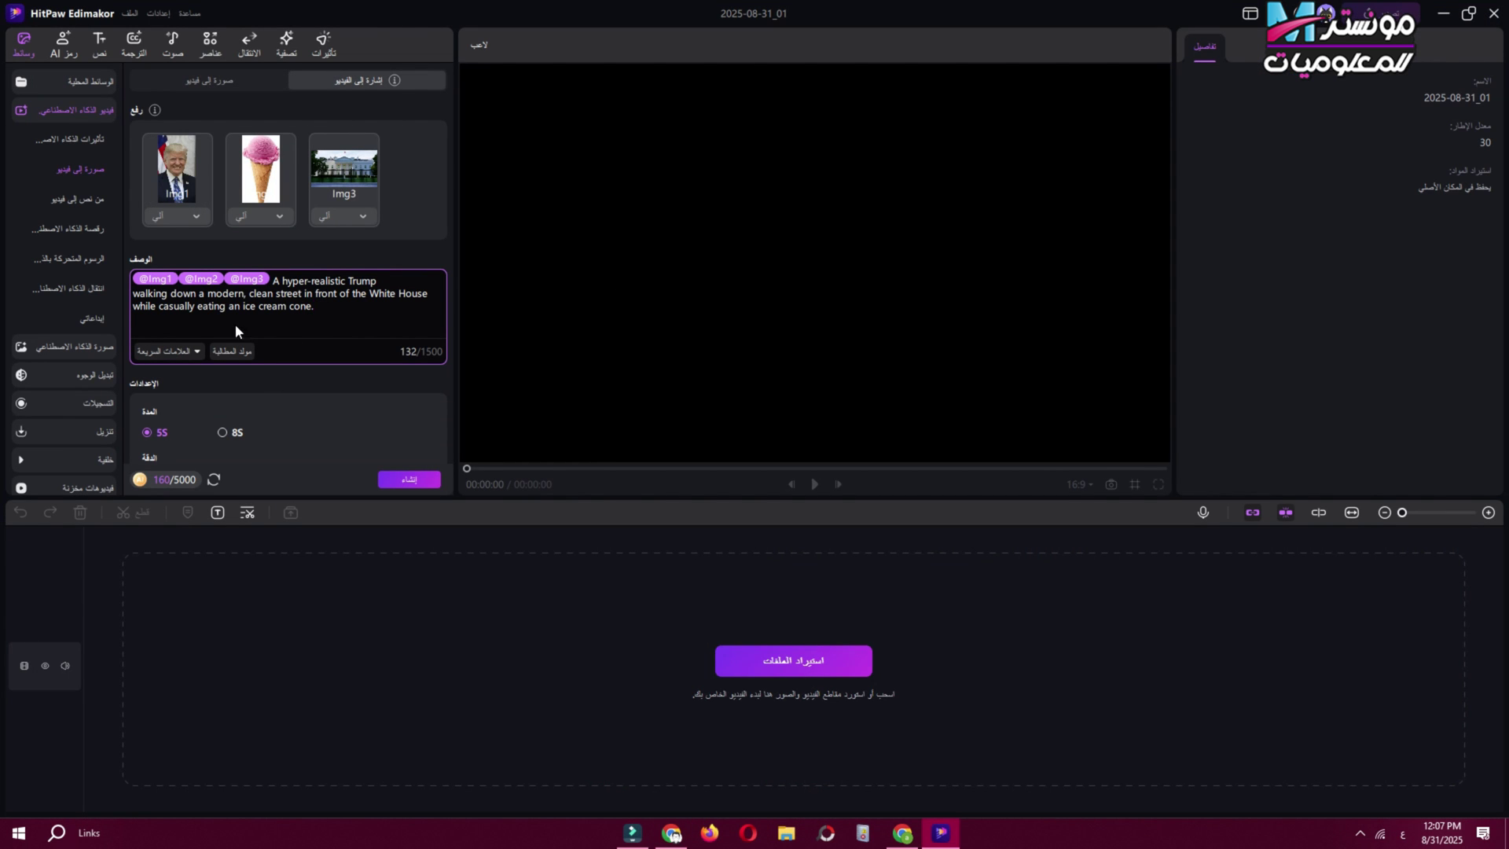
click(424, 478)
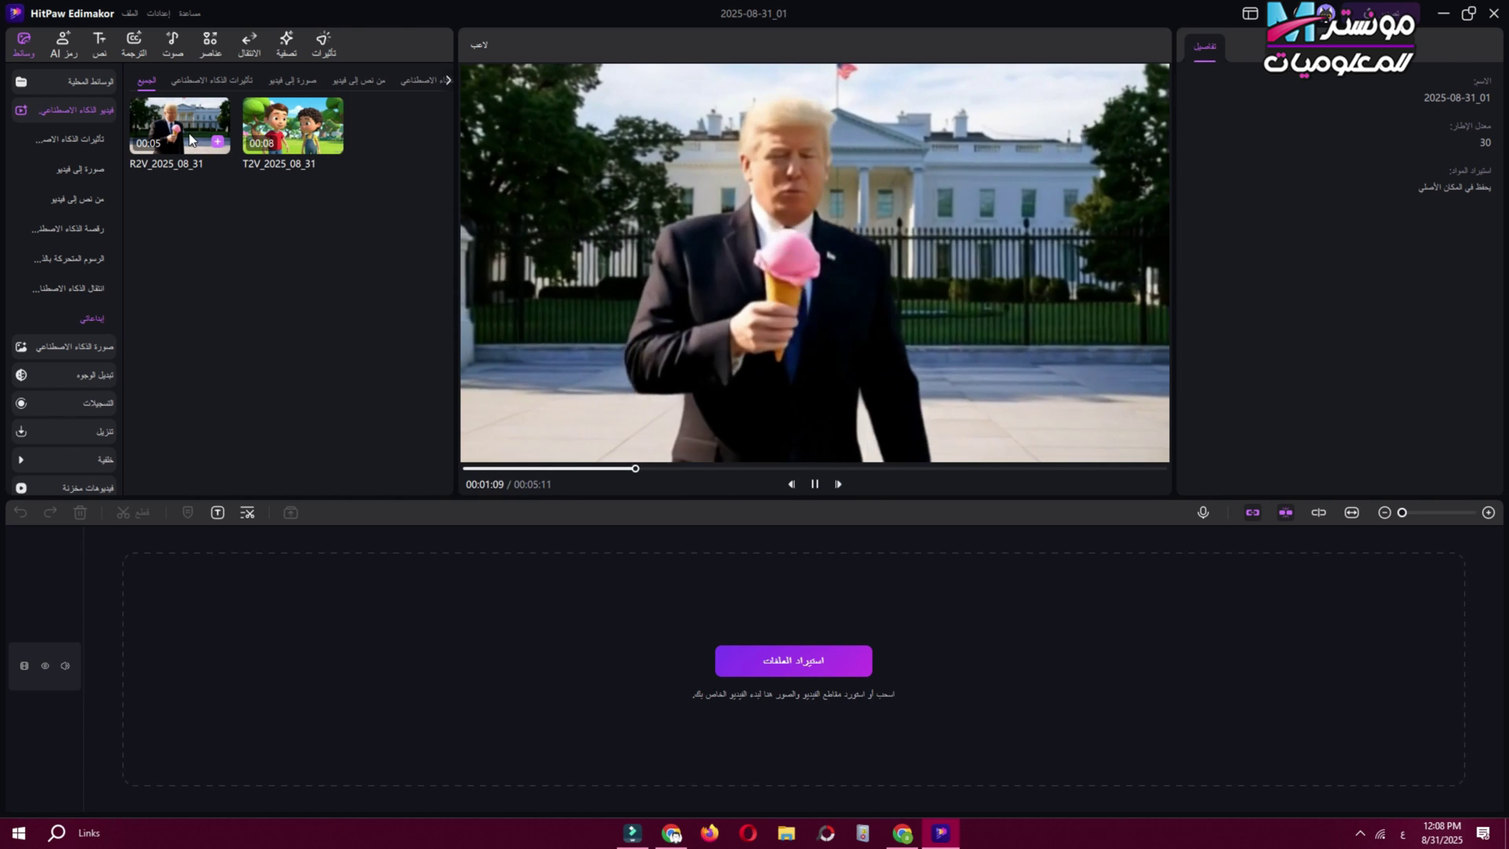
Step: Preview the generated R2V_2025_08_31 clip, pause it, and clear it from the player
click(812, 485)
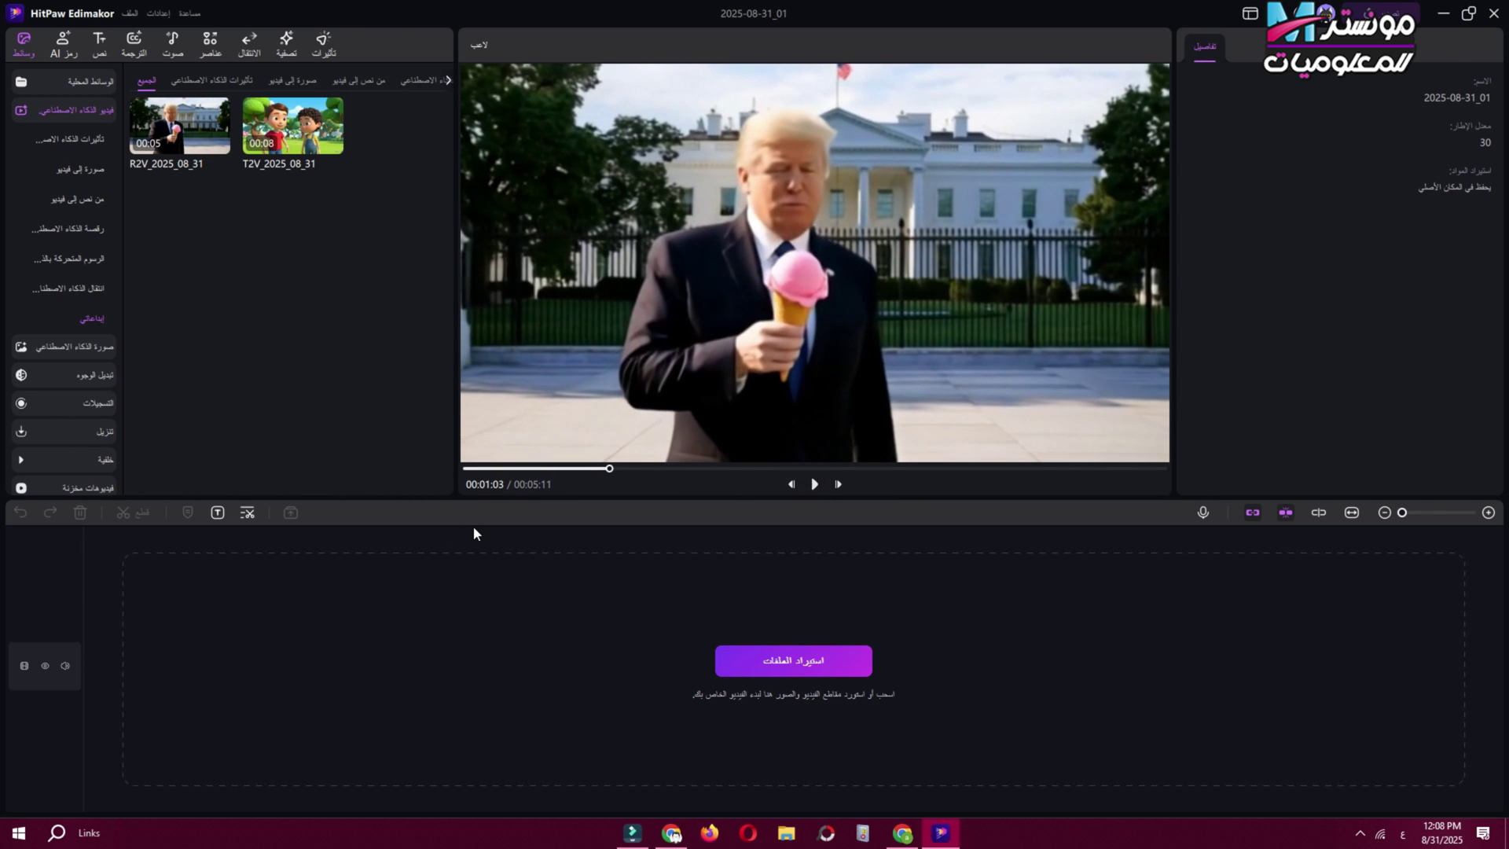
click(126, 185)
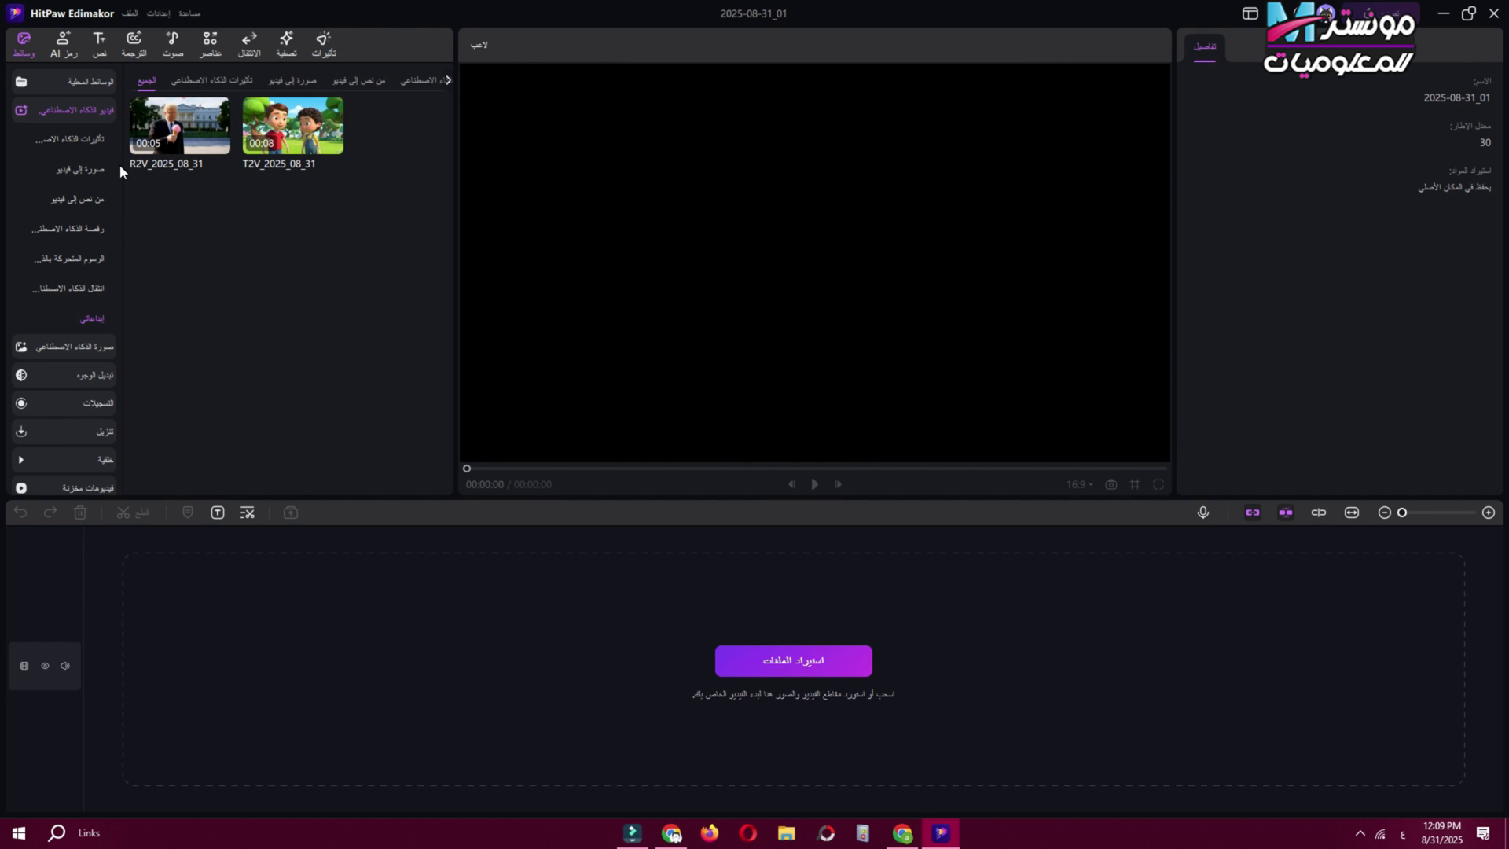
Step: Look through the face swap tool (تبديل الوجوه) and its creations, and the AI image generator
click(102, 369)
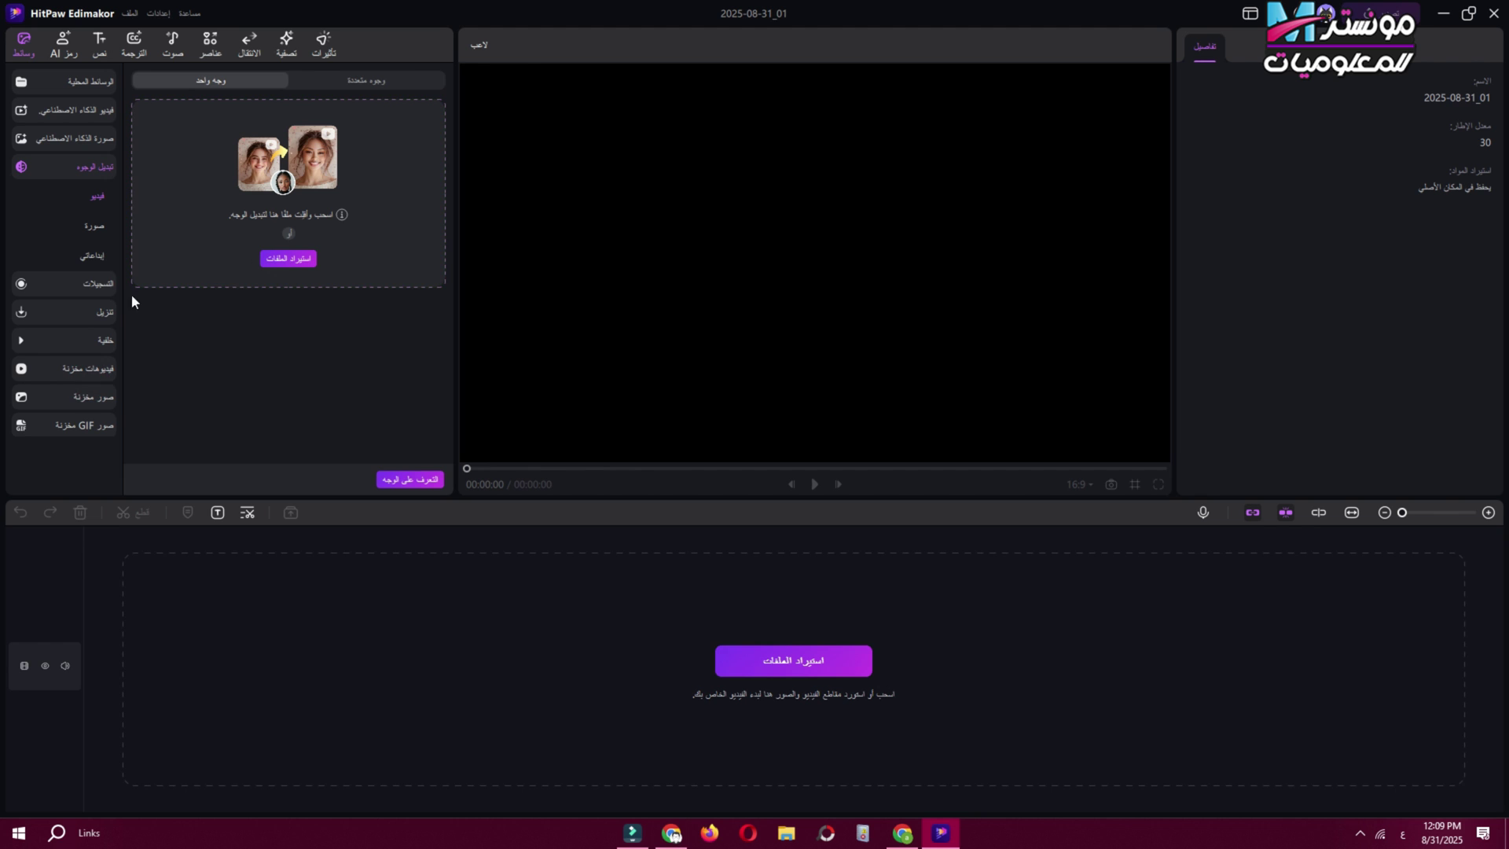
click(93, 255)
click(78, 140)
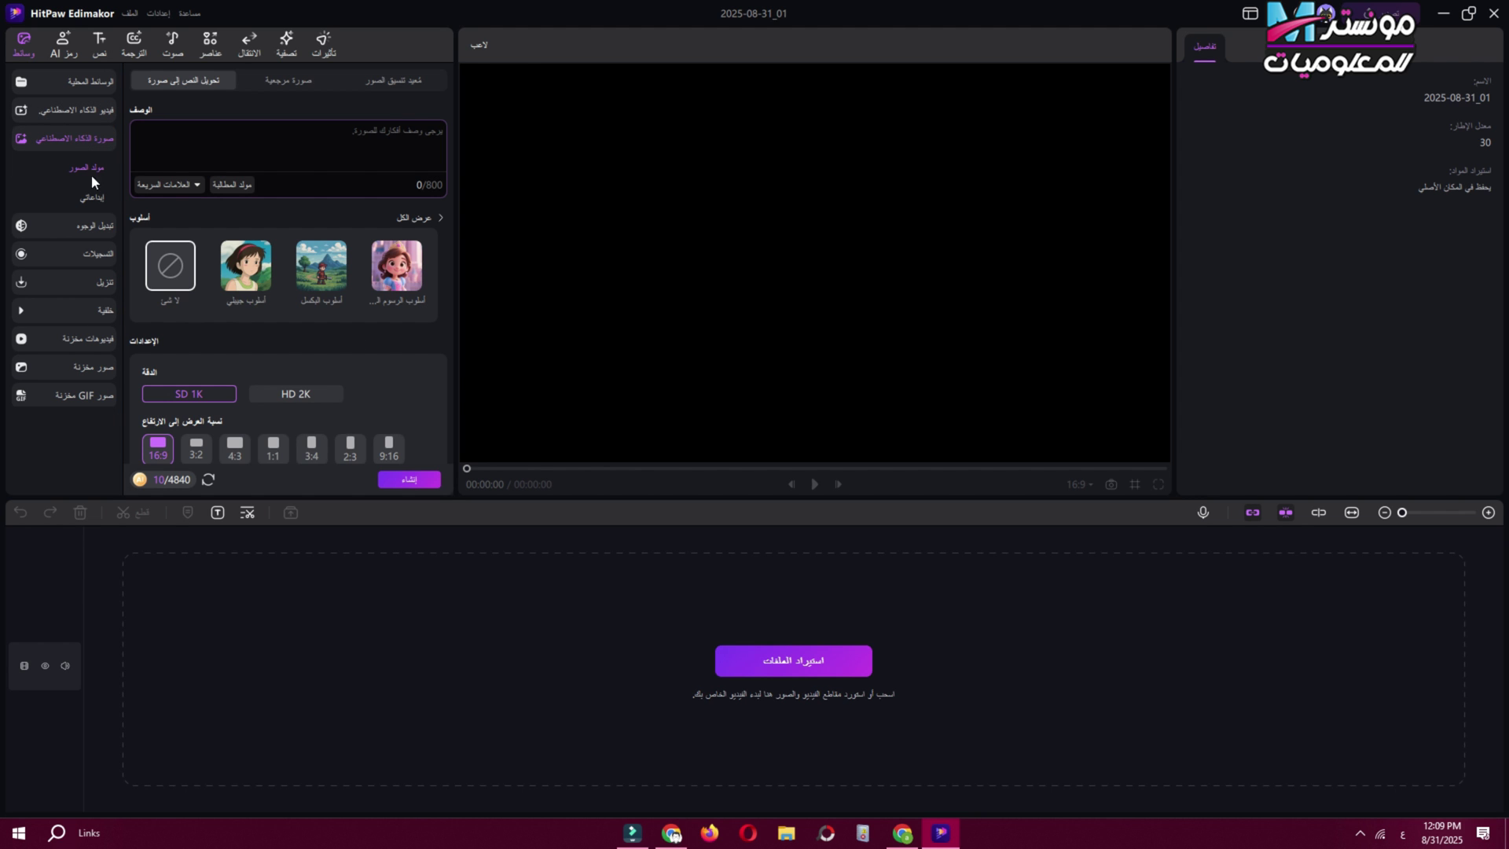
Step: Browse the AI video effects templates (تأثيرات الذكاء الاصطناعي) in the trending category
click(79, 110)
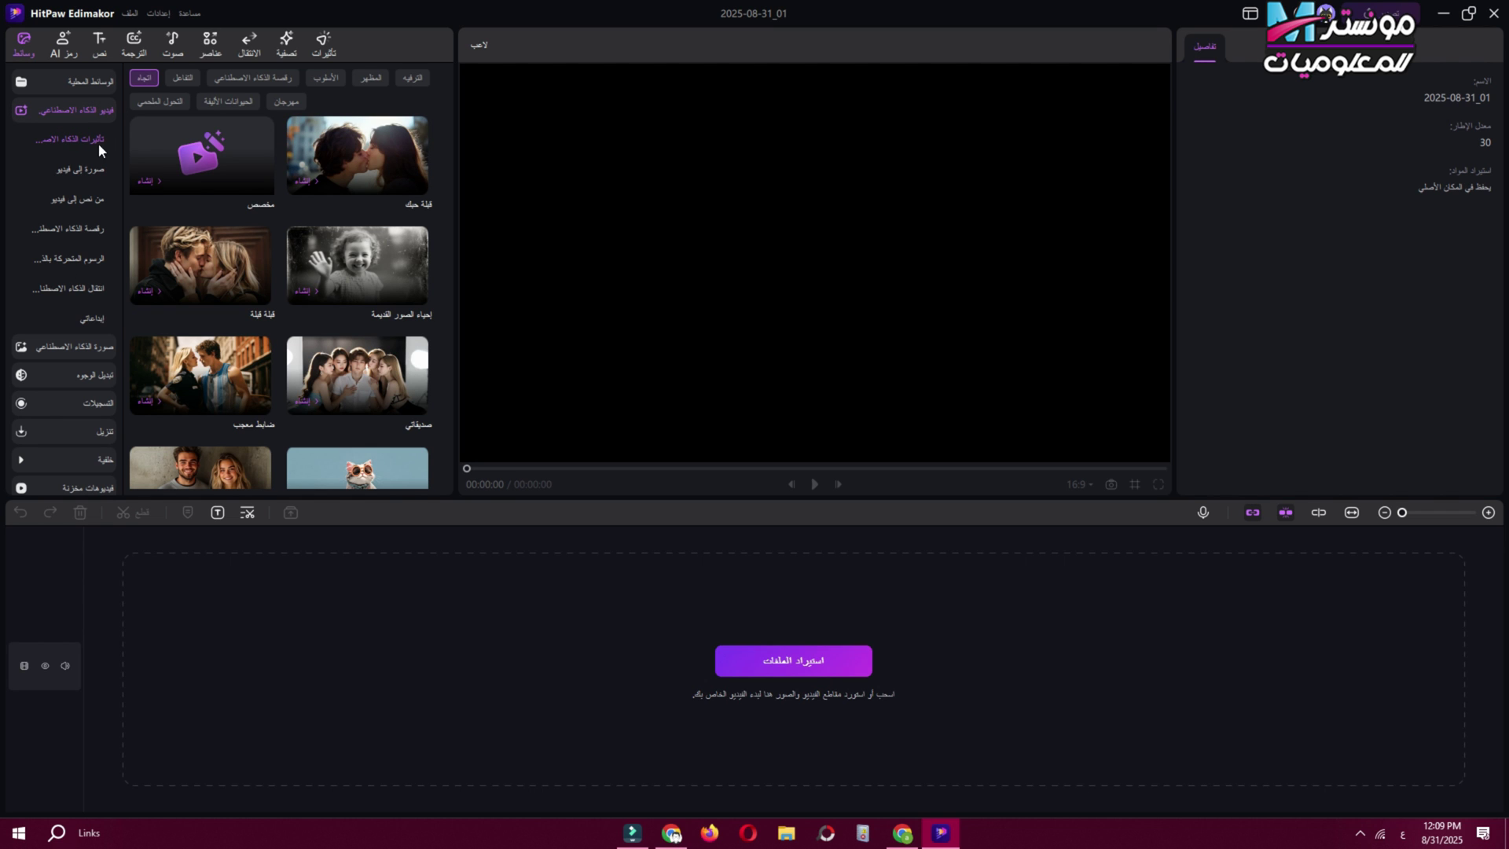
scroll(355, 209, down, 1)
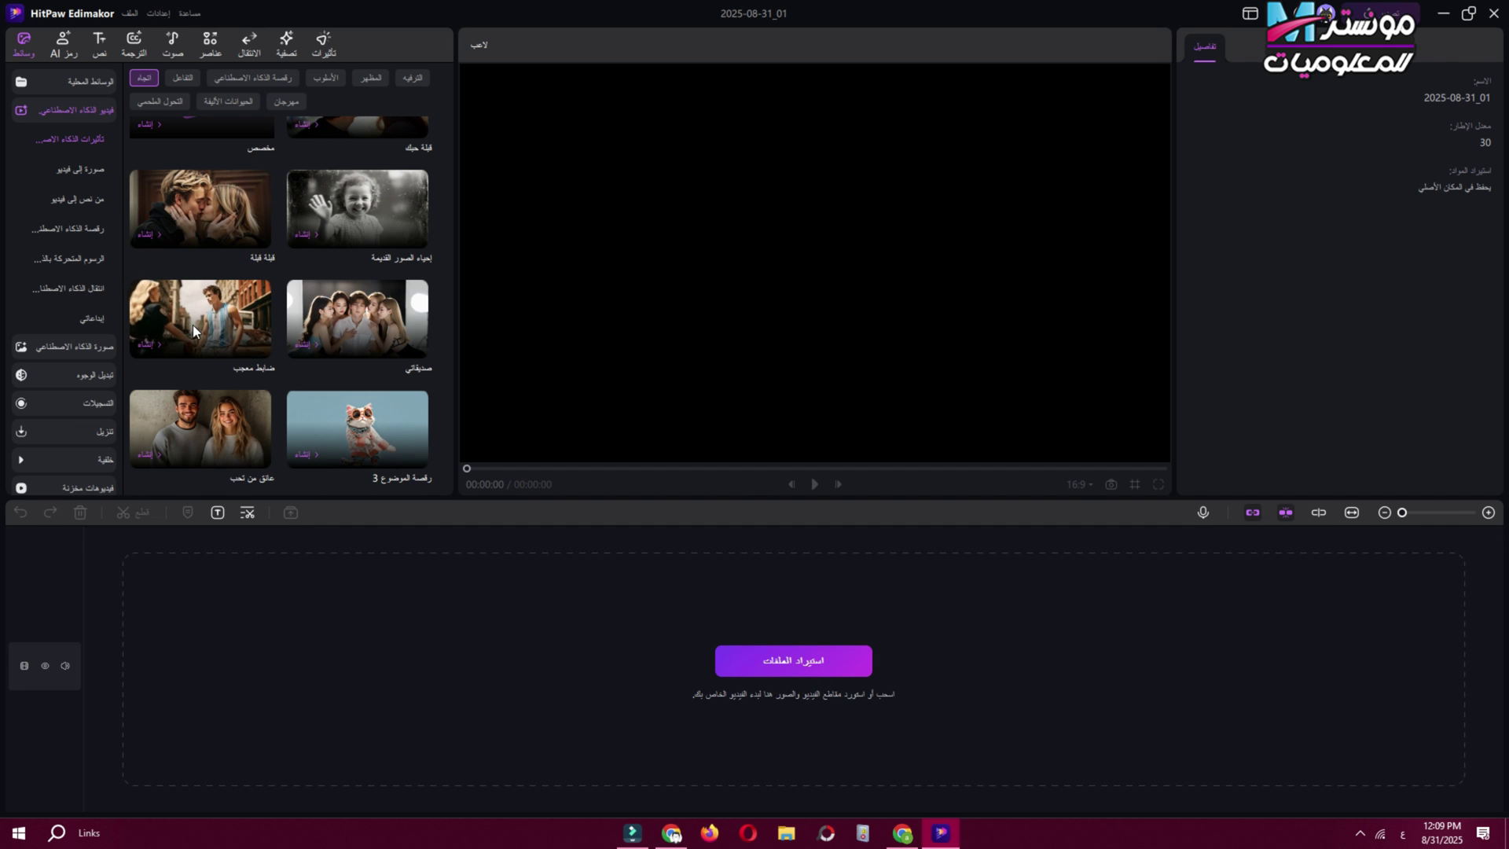
scroll(191, 323, down, 5)
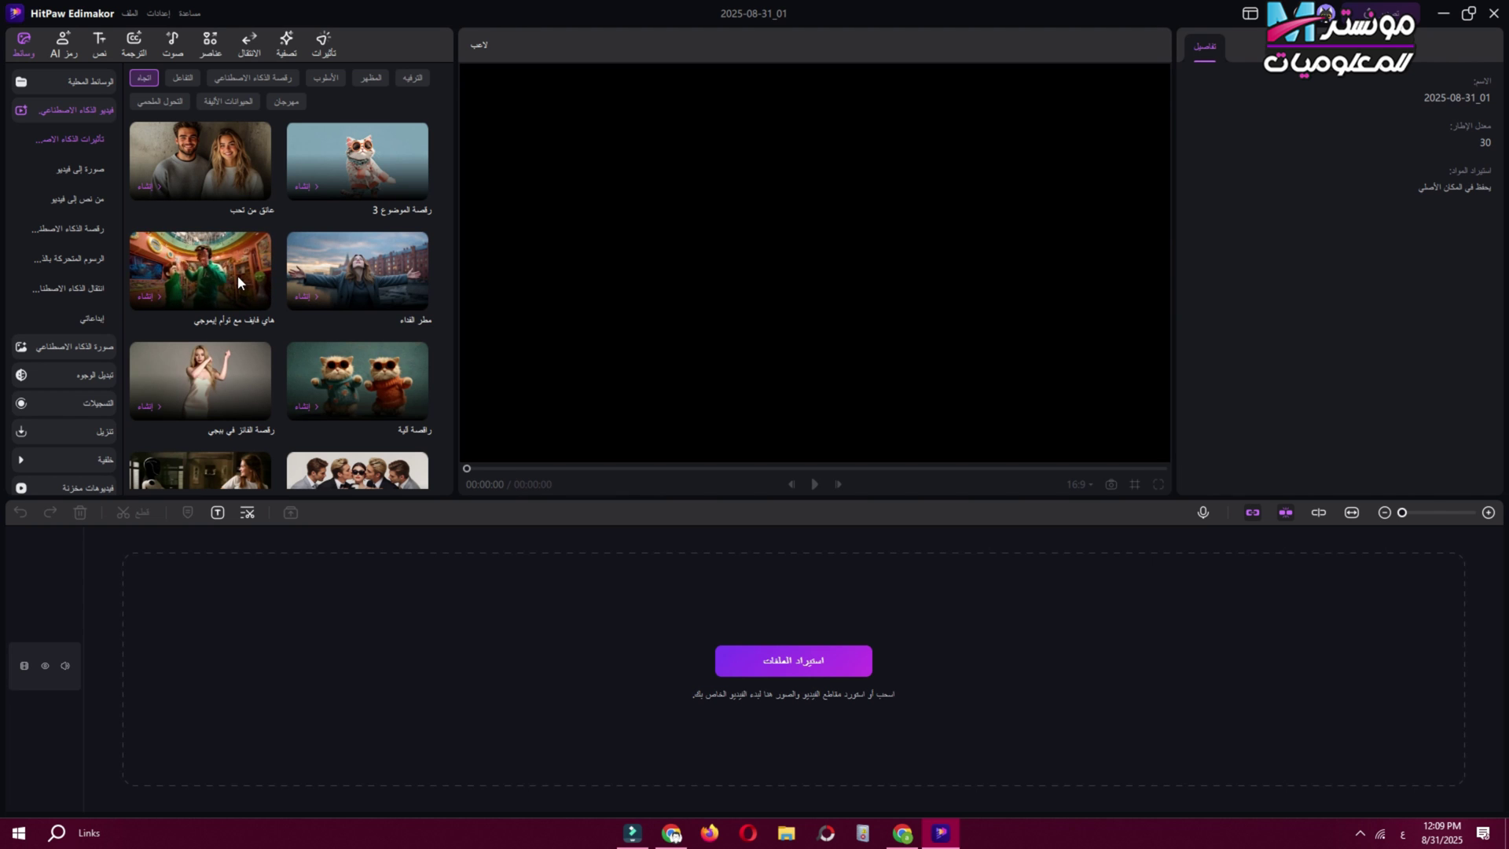
scroll(330, 267, down, 5)
scroll(354, 263, up, 2)
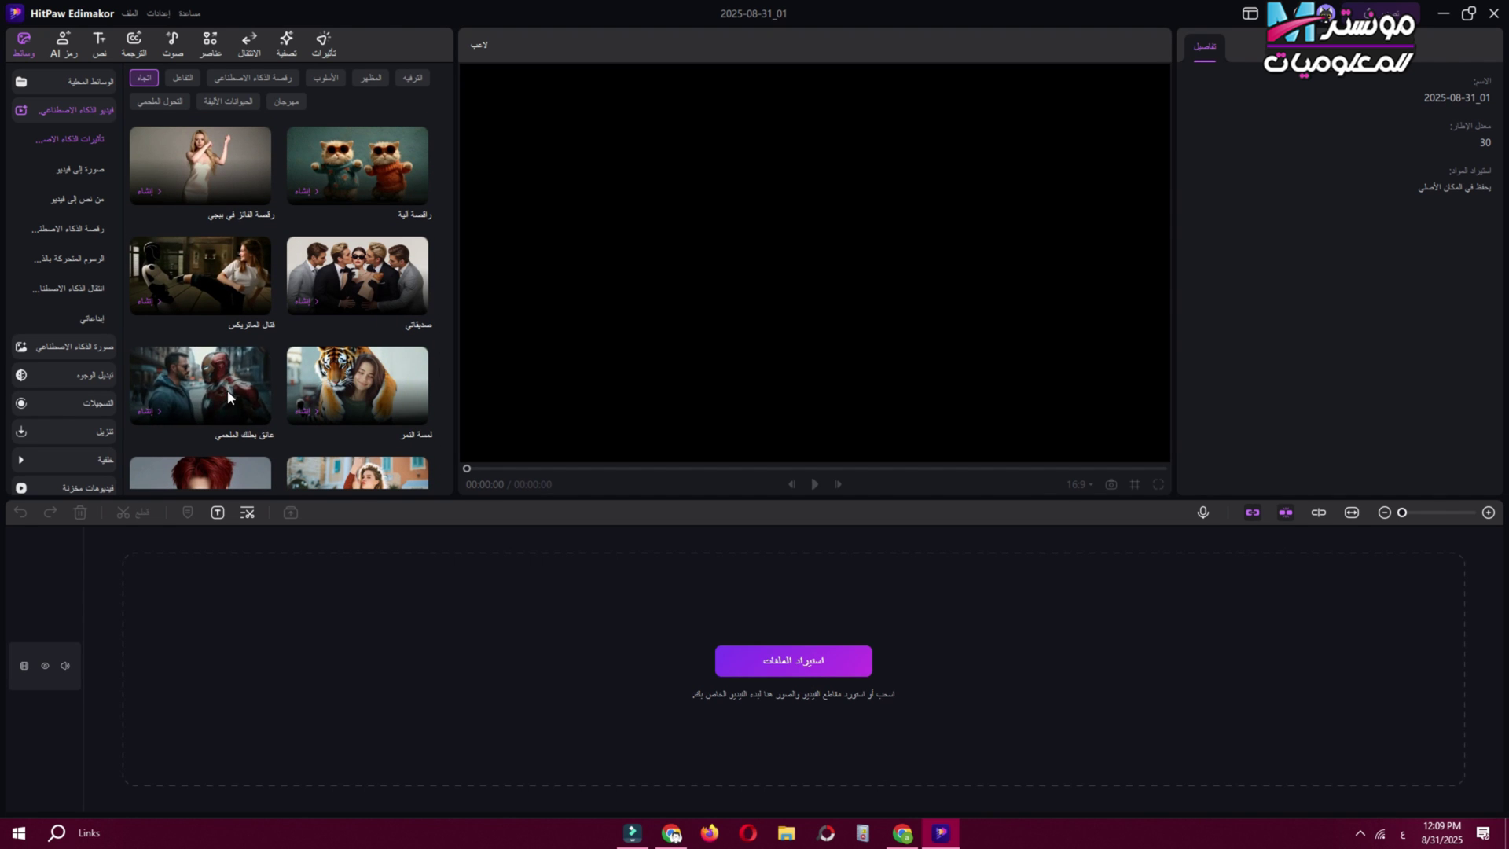
scroll(330, 330, down, 5)
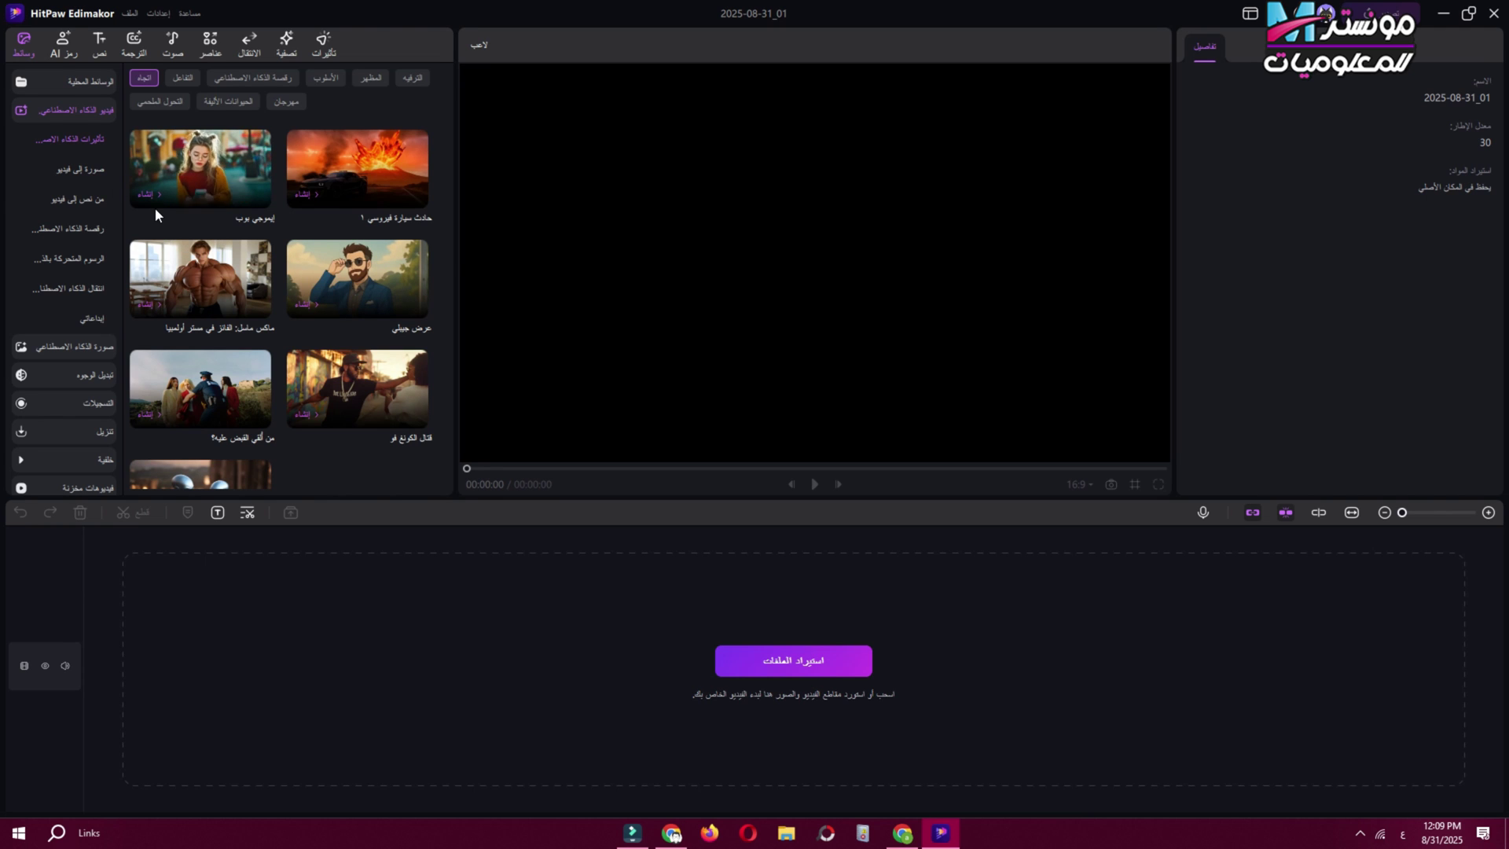
Step: Open the AI avatar tool and browse its avatar categories, from speech and festival to profession and live streaming (البث المباشر)
click(63, 43)
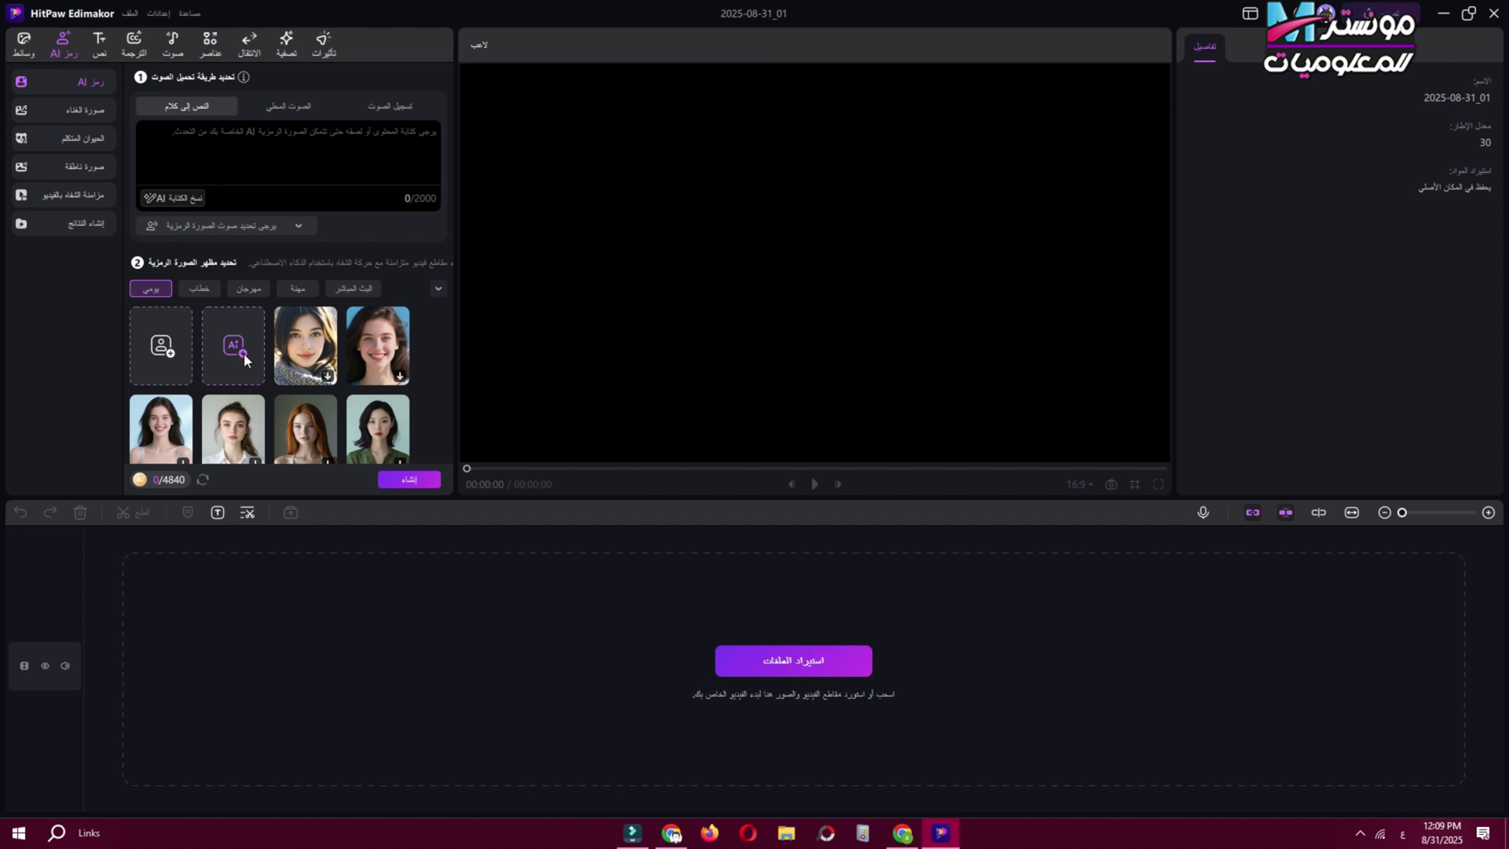
scroll(303, 360, down, 10)
scroll(304, 360, up, 10)
click(199, 289)
click(248, 289)
click(282, 289)
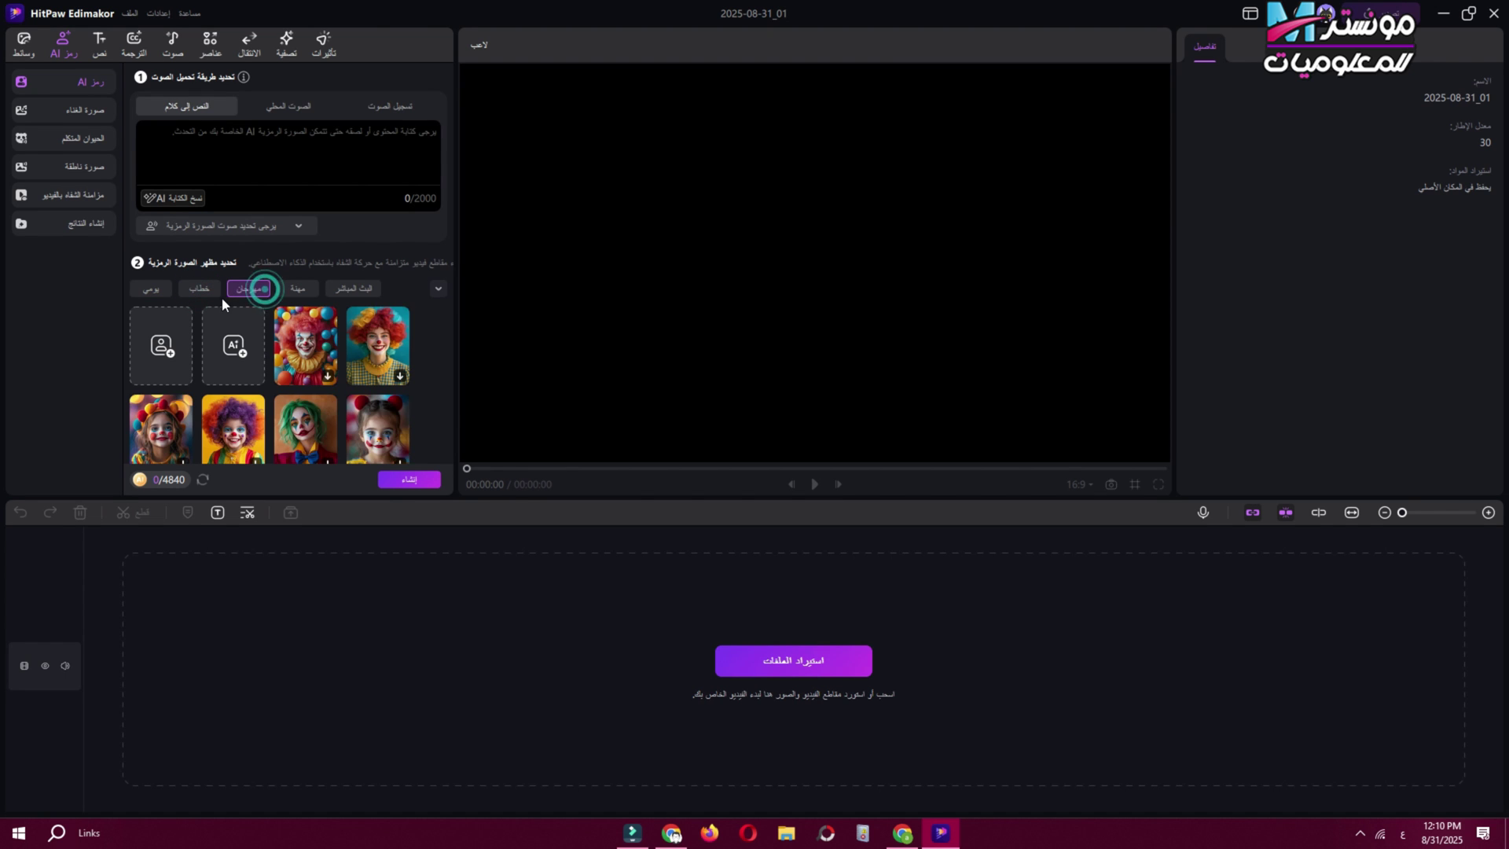
scroll(328, 300, down, 1)
click(360, 231)
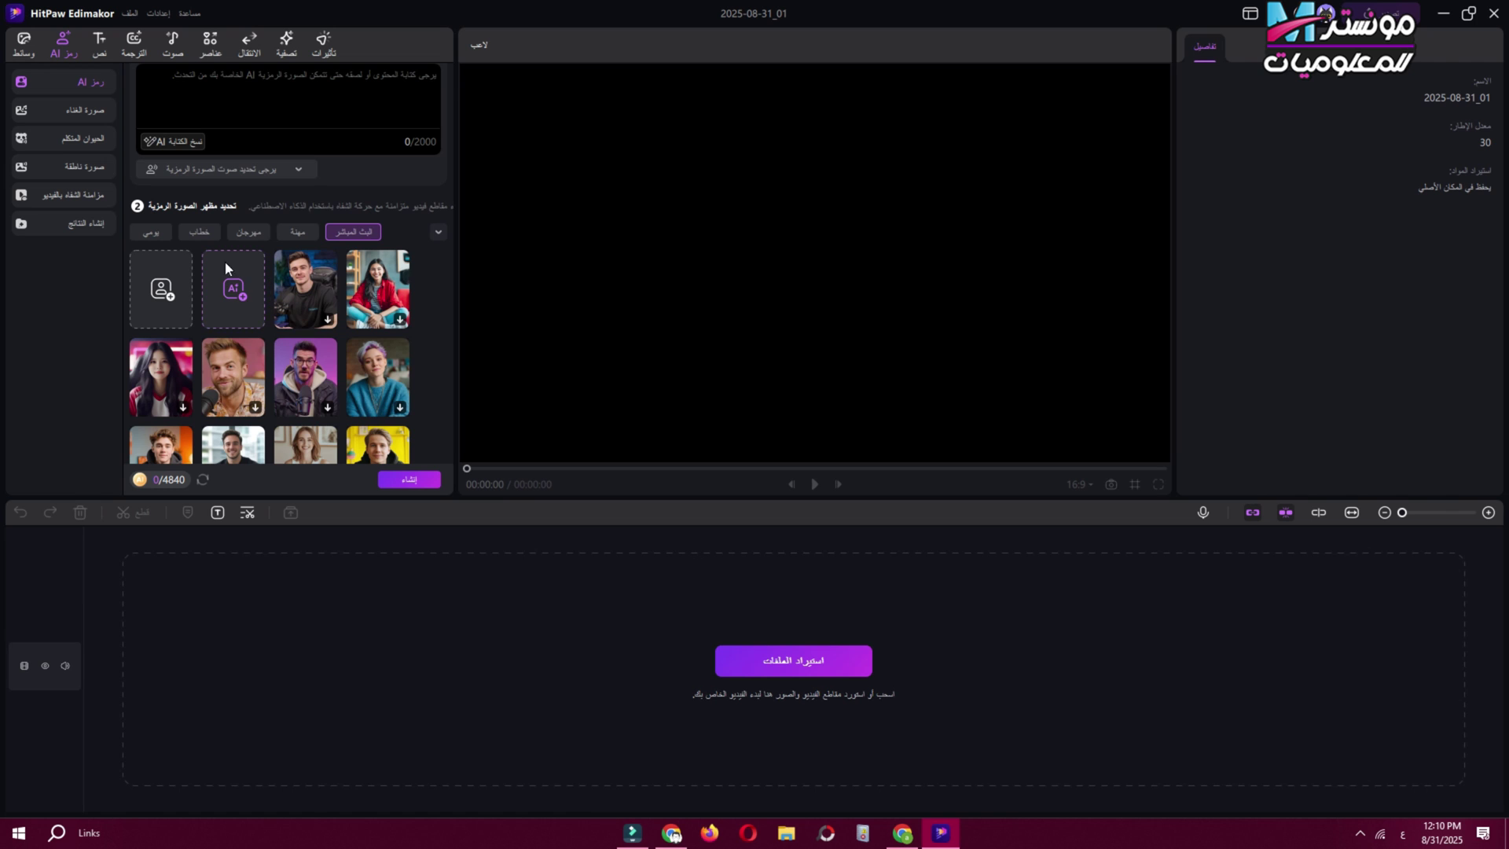
scroll(236, 283, down, 3)
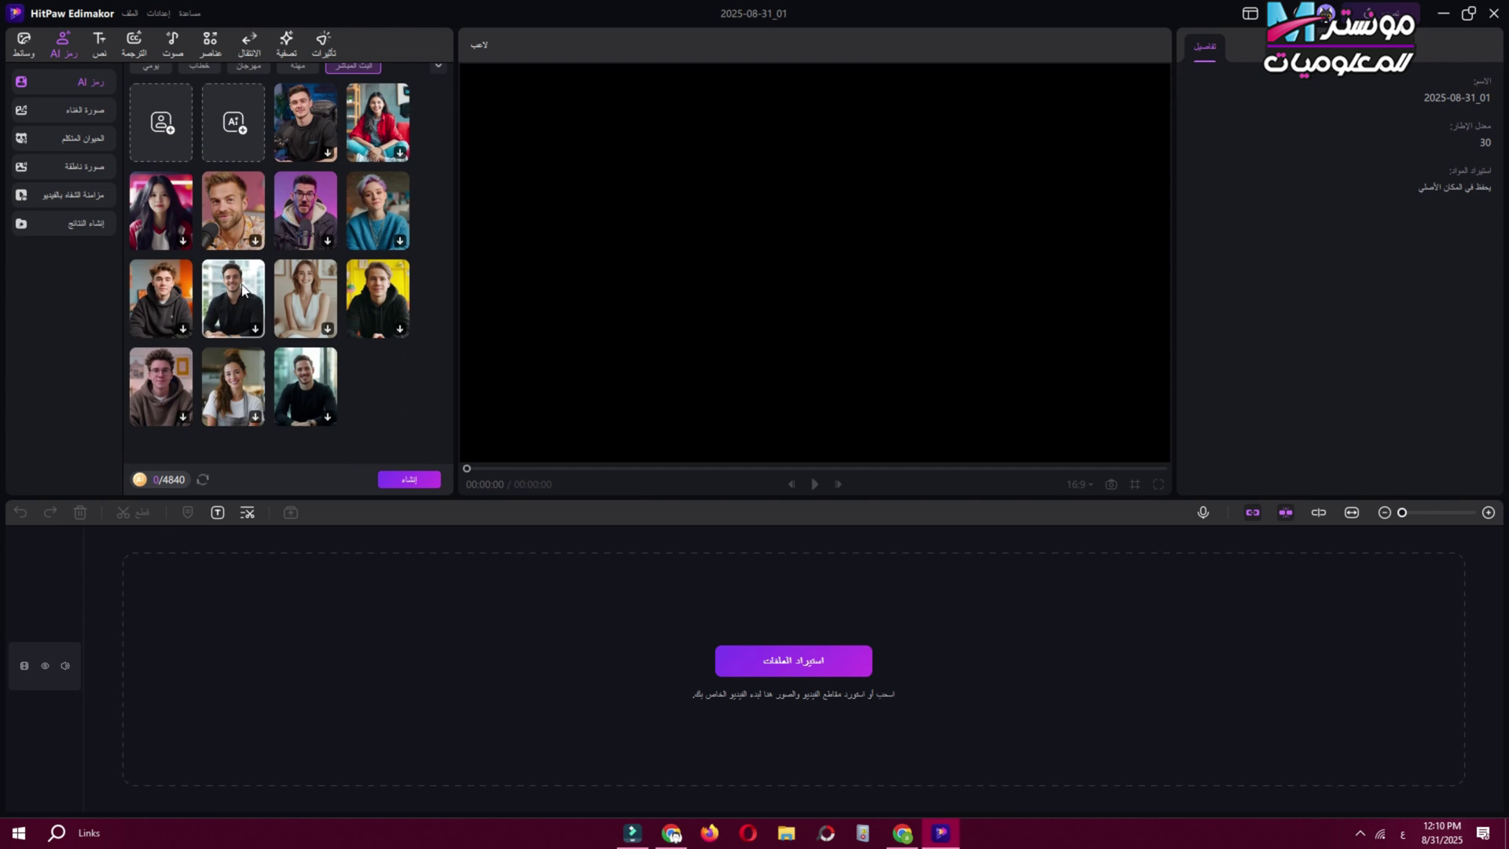
scroll(257, 308, up, 3)
scroll(236, 306, down, 3)
Step: Preview the live-streaming avatar of the curly-haired man in the dark hoodie, pause it, and move back to an earlier frame
click(165, 314)
click(815, 484)
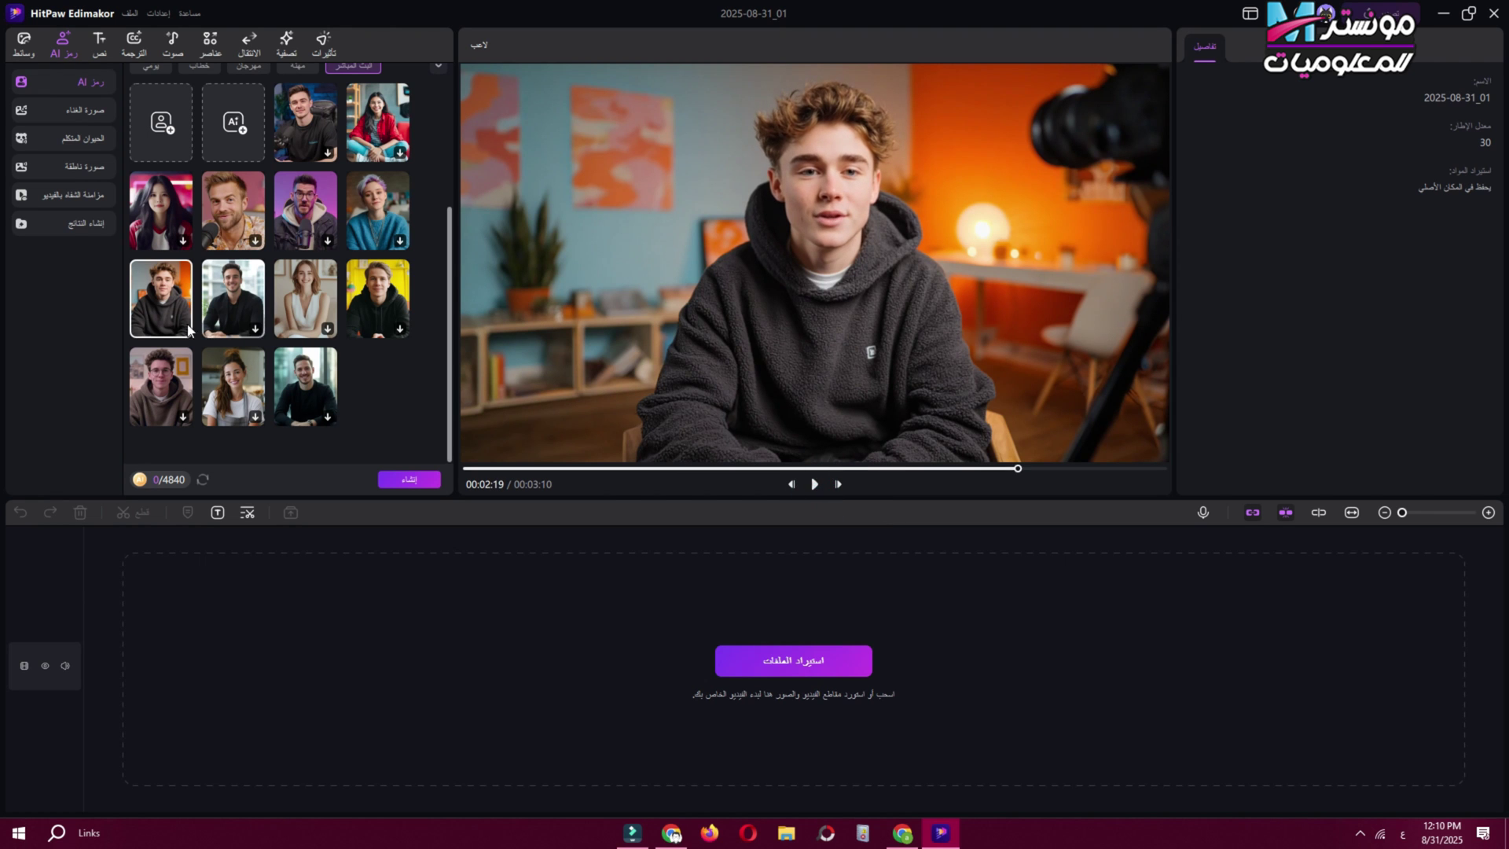
scroll(189, 330, up, 2)
click(779, 468)
scroll(229, 384, up, 2)
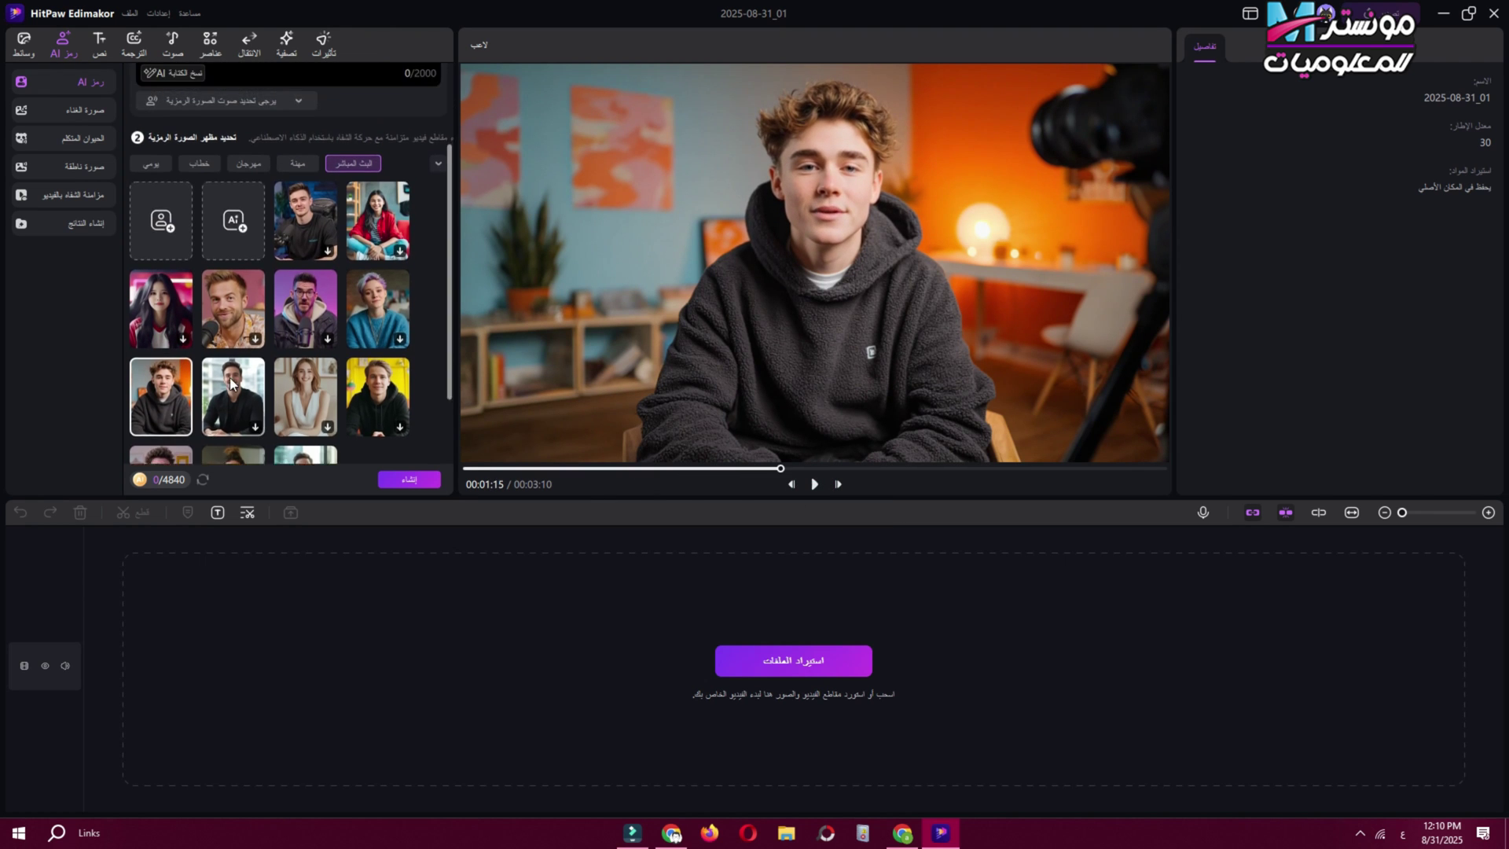
scroll(229, 377, up, 2)
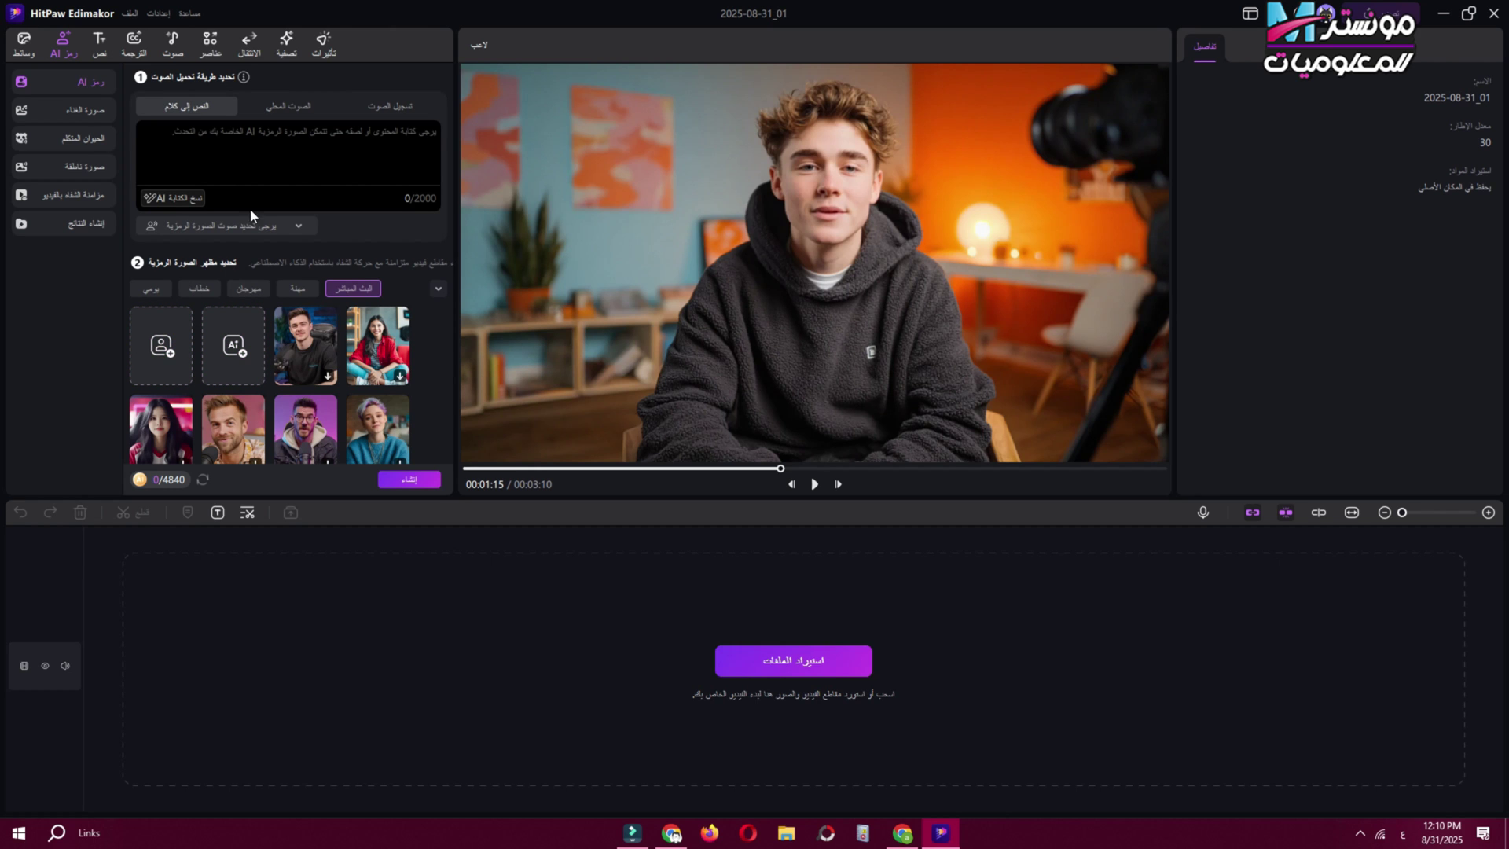
Step: Check the local audio and voice recording options for the avatar's speech, and return to text to speech
click(295, 103)
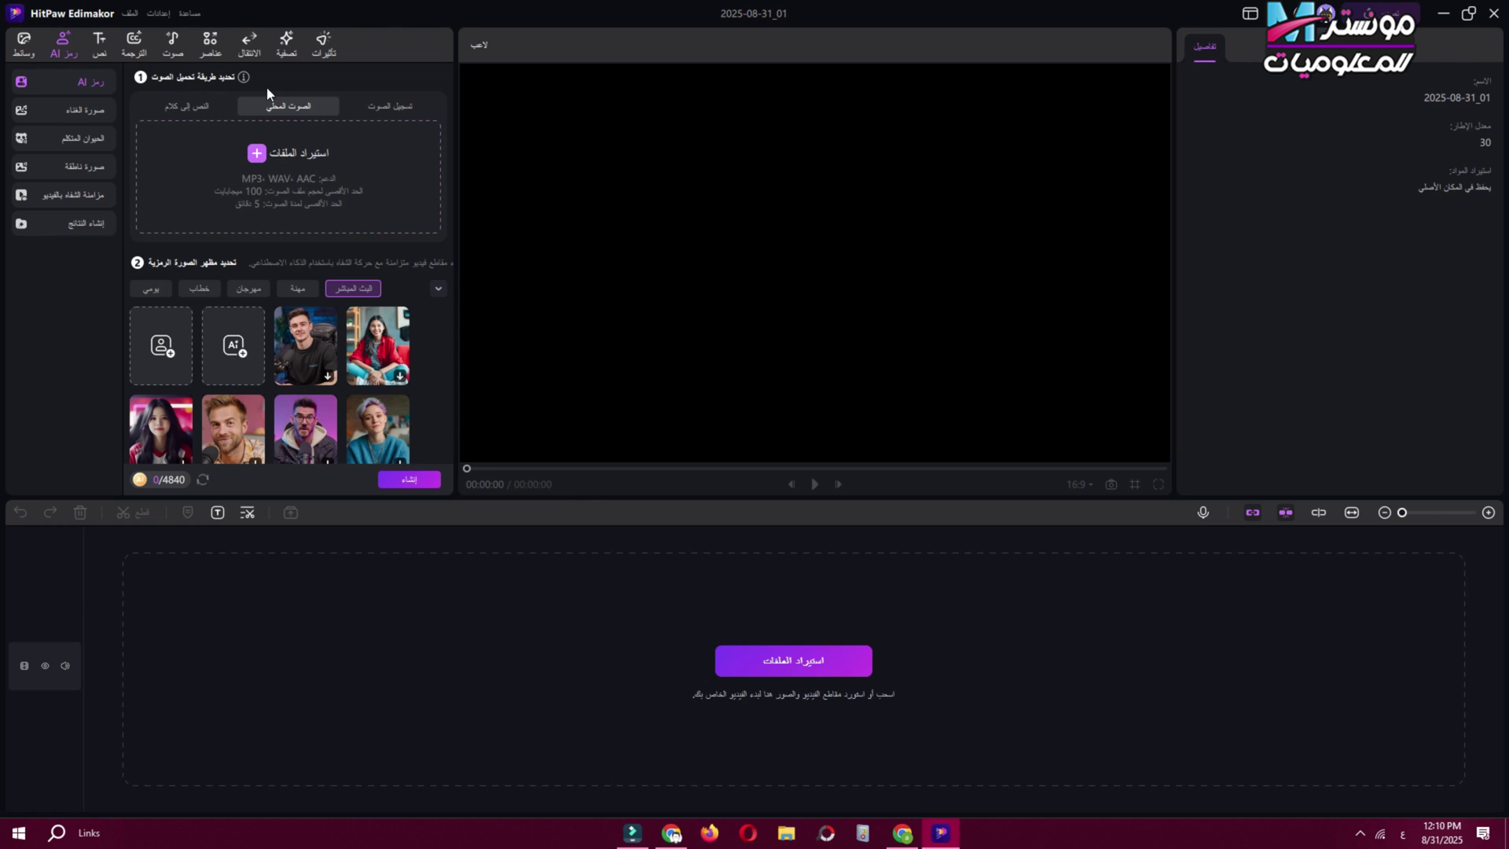
click(385, 103)
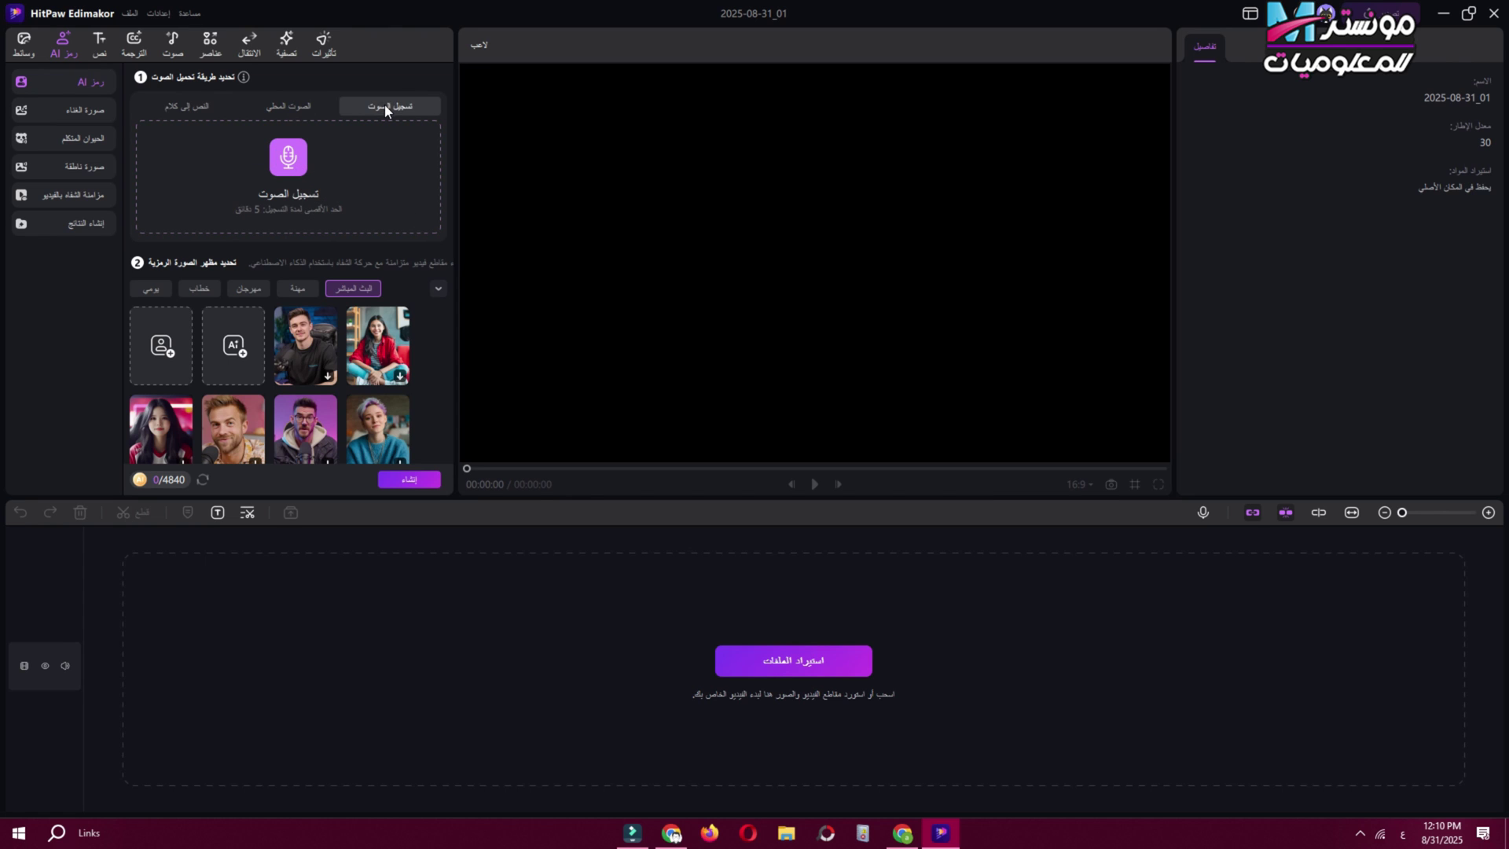
click(192, 108)
Step: Write the avatar's script as "اهلا بيكم في قناتنا , هقدملكم شرح برنامج مونتاج مدعوم بالذكاء الاصطناعي"
click(299, 145)
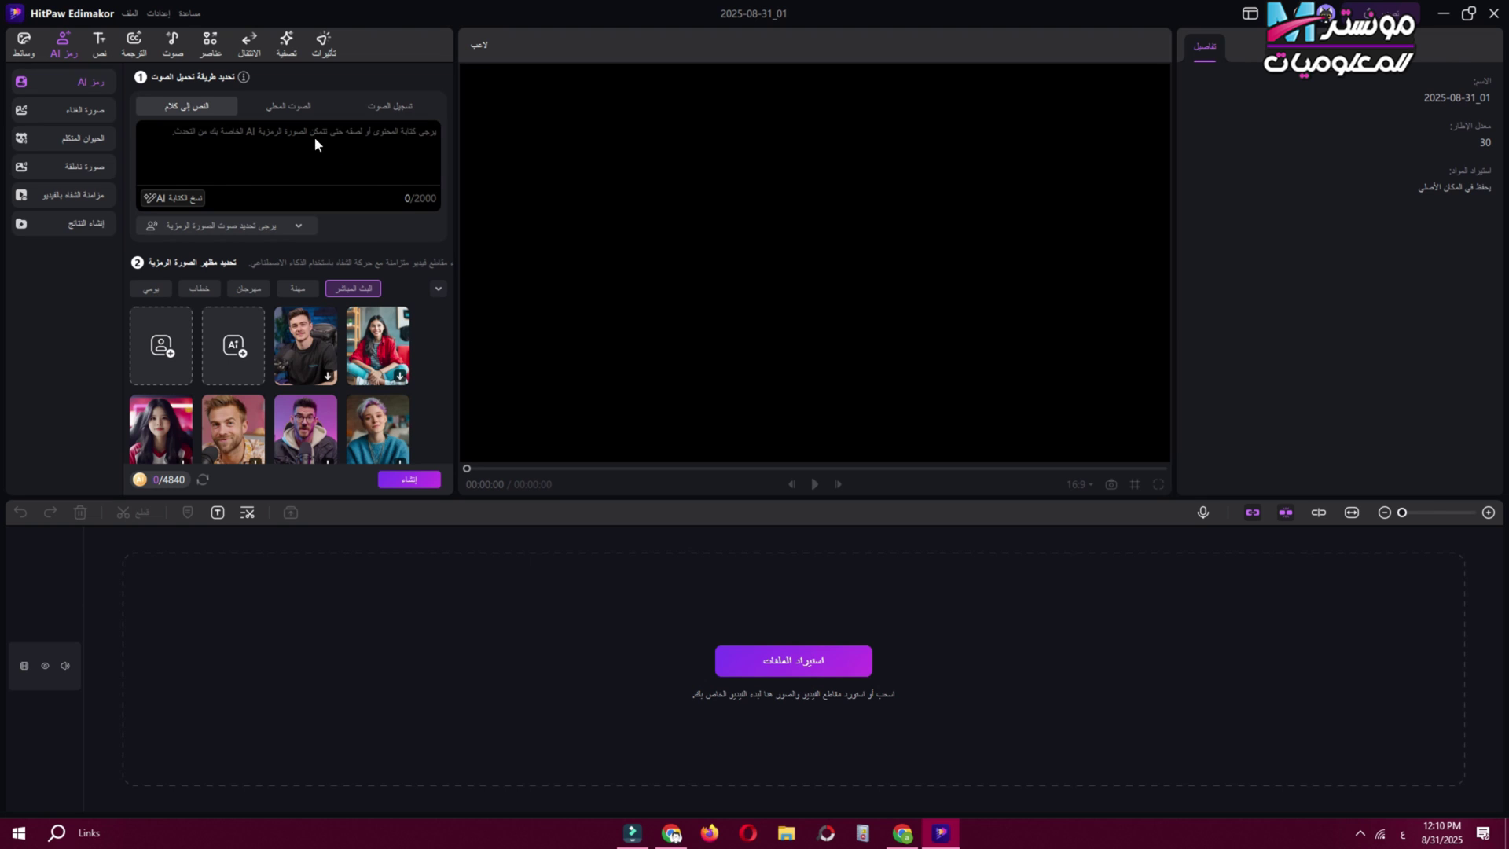
click(336, 132)
text(اهلا ب)
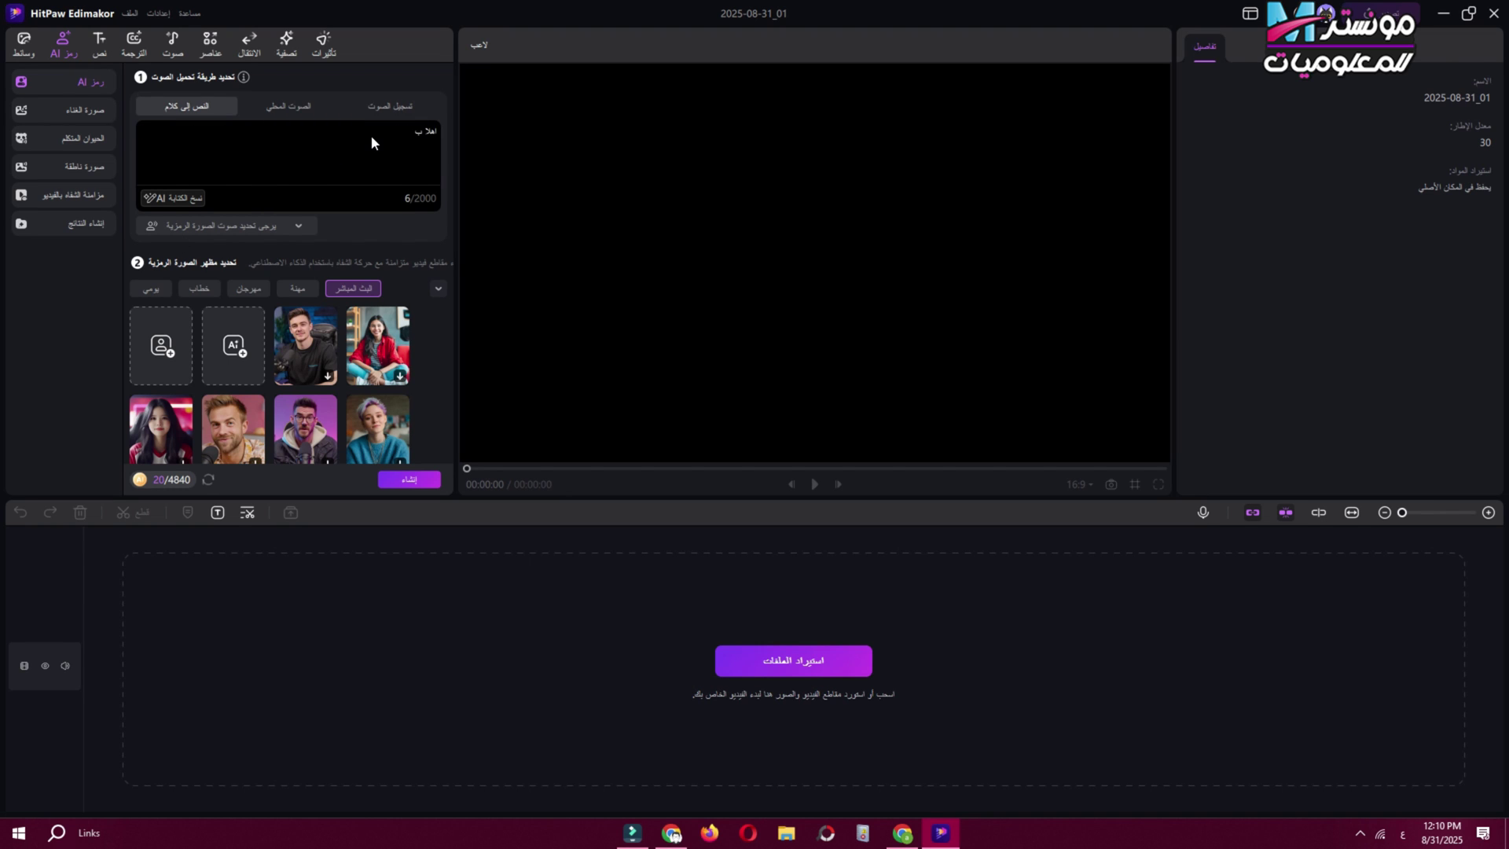
text(يكم في قناتنا)
Step: Open the avatar voice selection, check the personal voices (صوتي), and filter the library voices by the young (شاب) age group
click(275, 227)
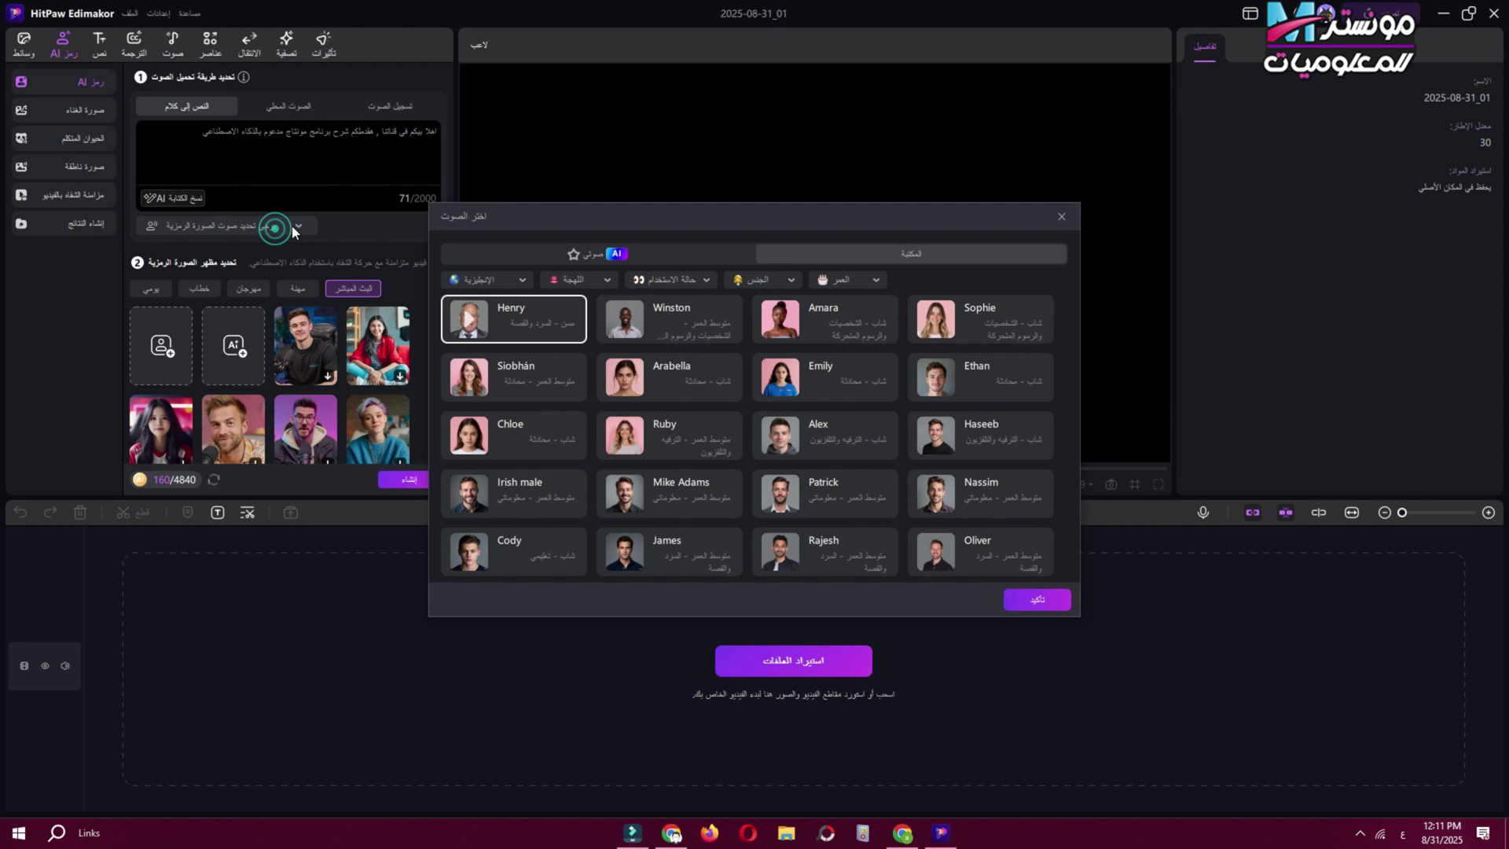
click(266, 228)
click(649, 247)
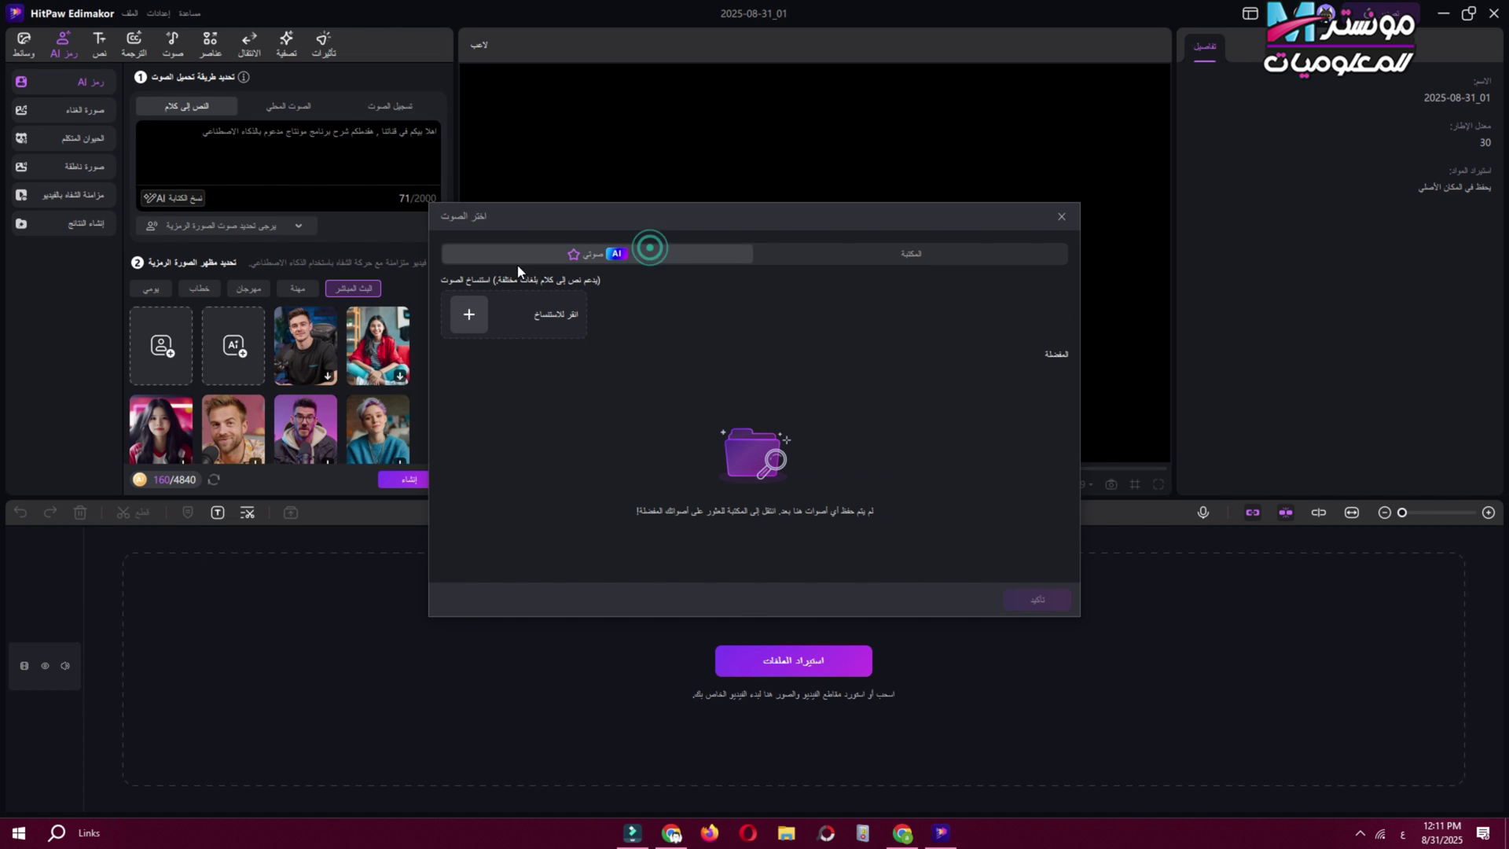
click(844, 255)
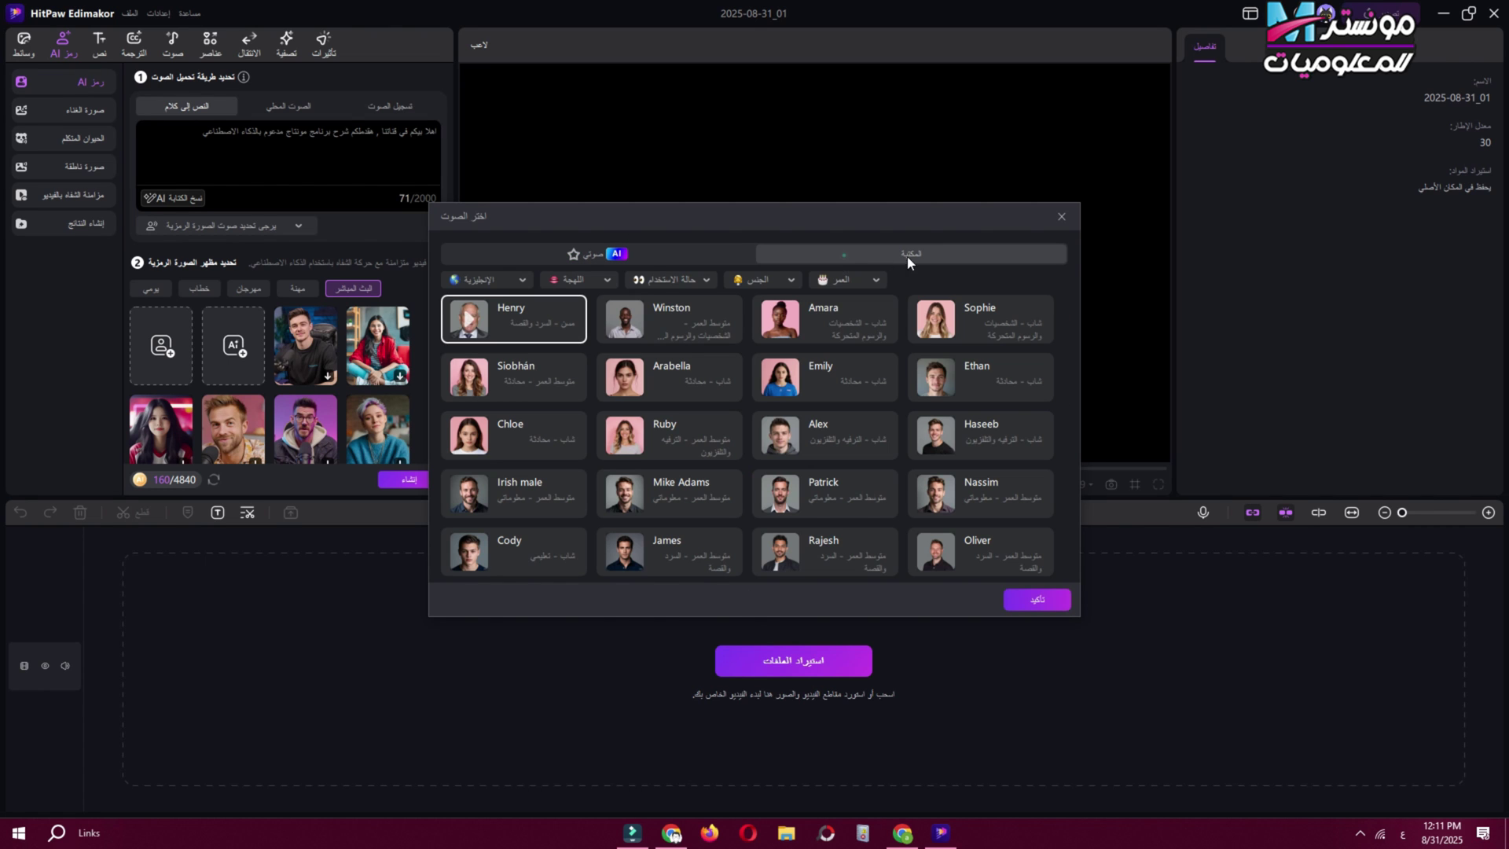
click(868, 280)
click(847, 327)
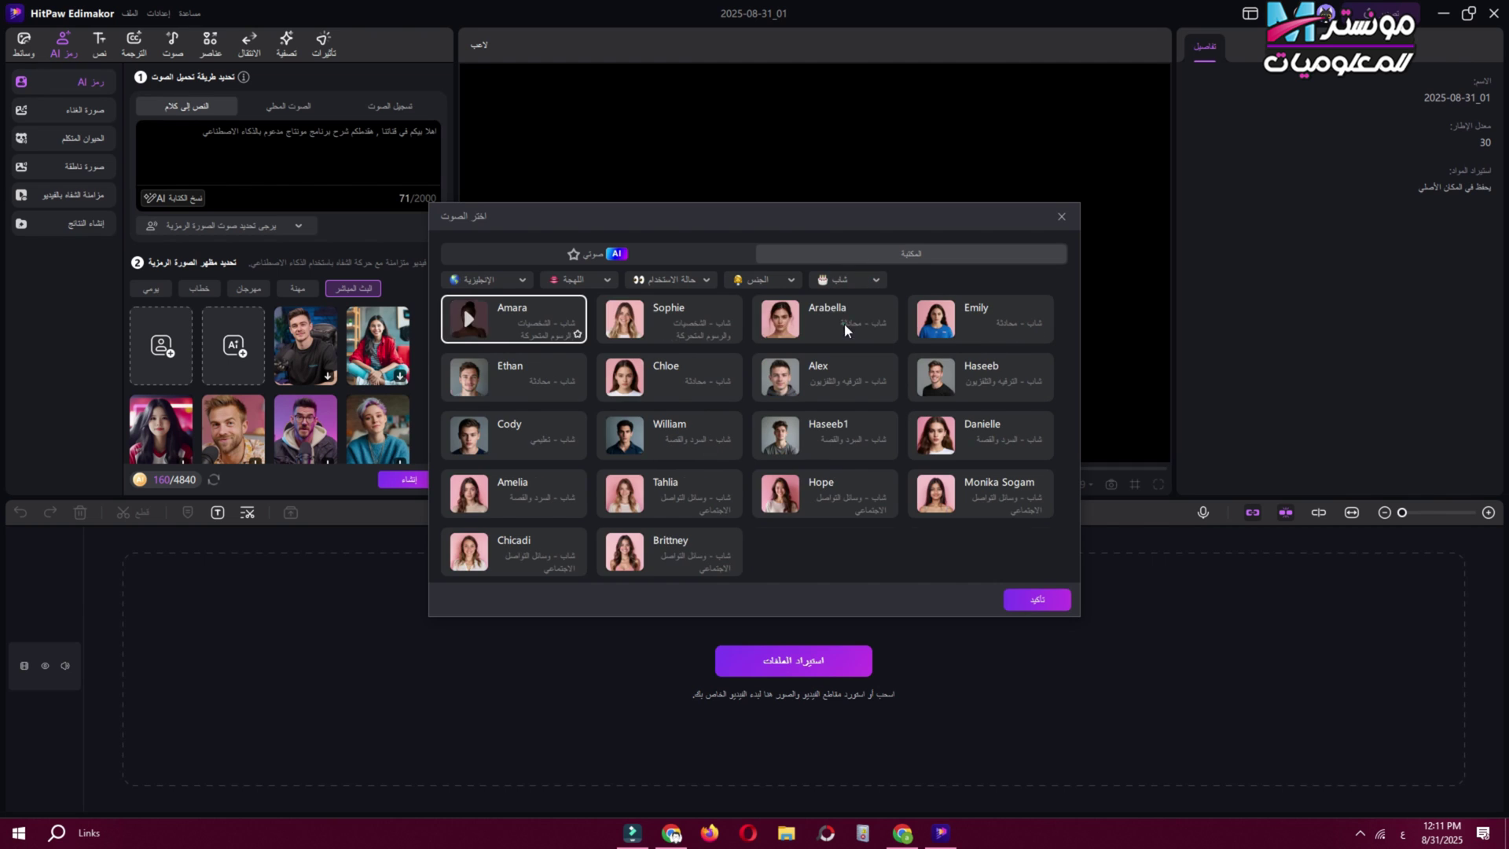
Step: Assign the Haseeb library voice to the avatar and generate the talking avatar video
mouse_move(650, 330)
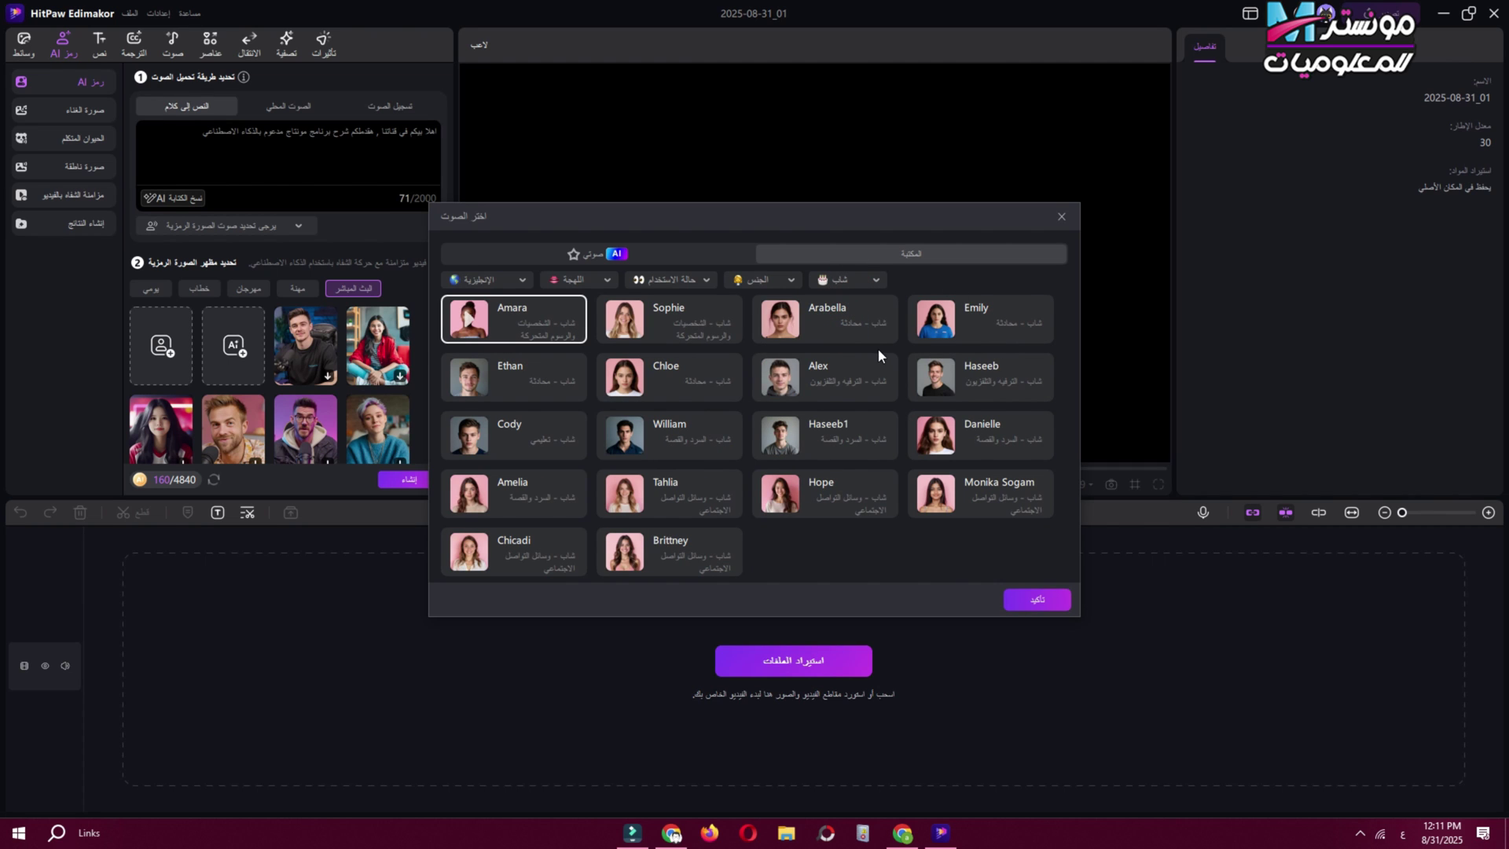
click(935, 389)
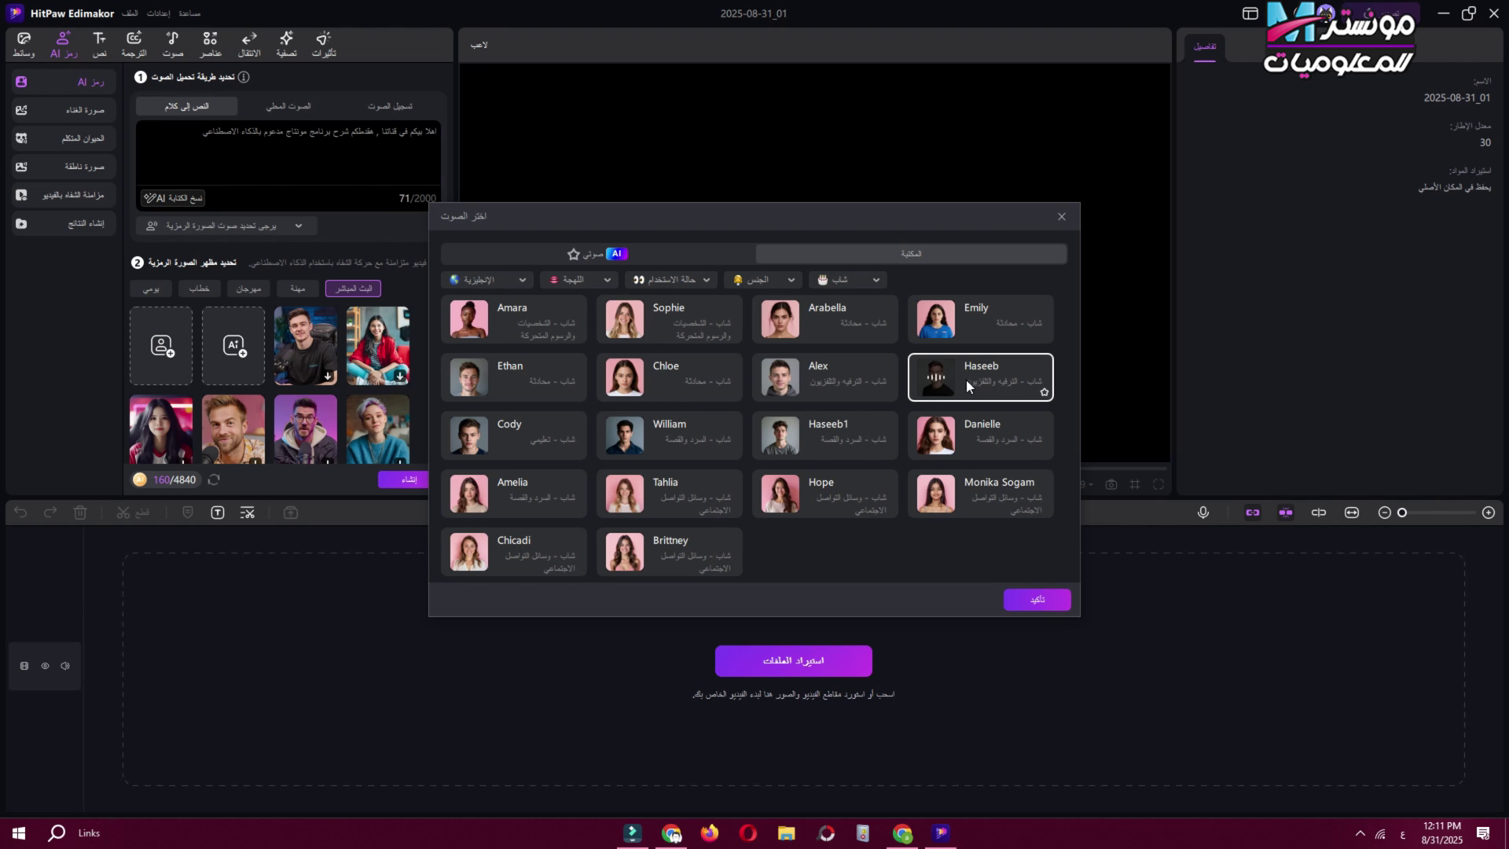
click(1036, 599)
click(414, 478)
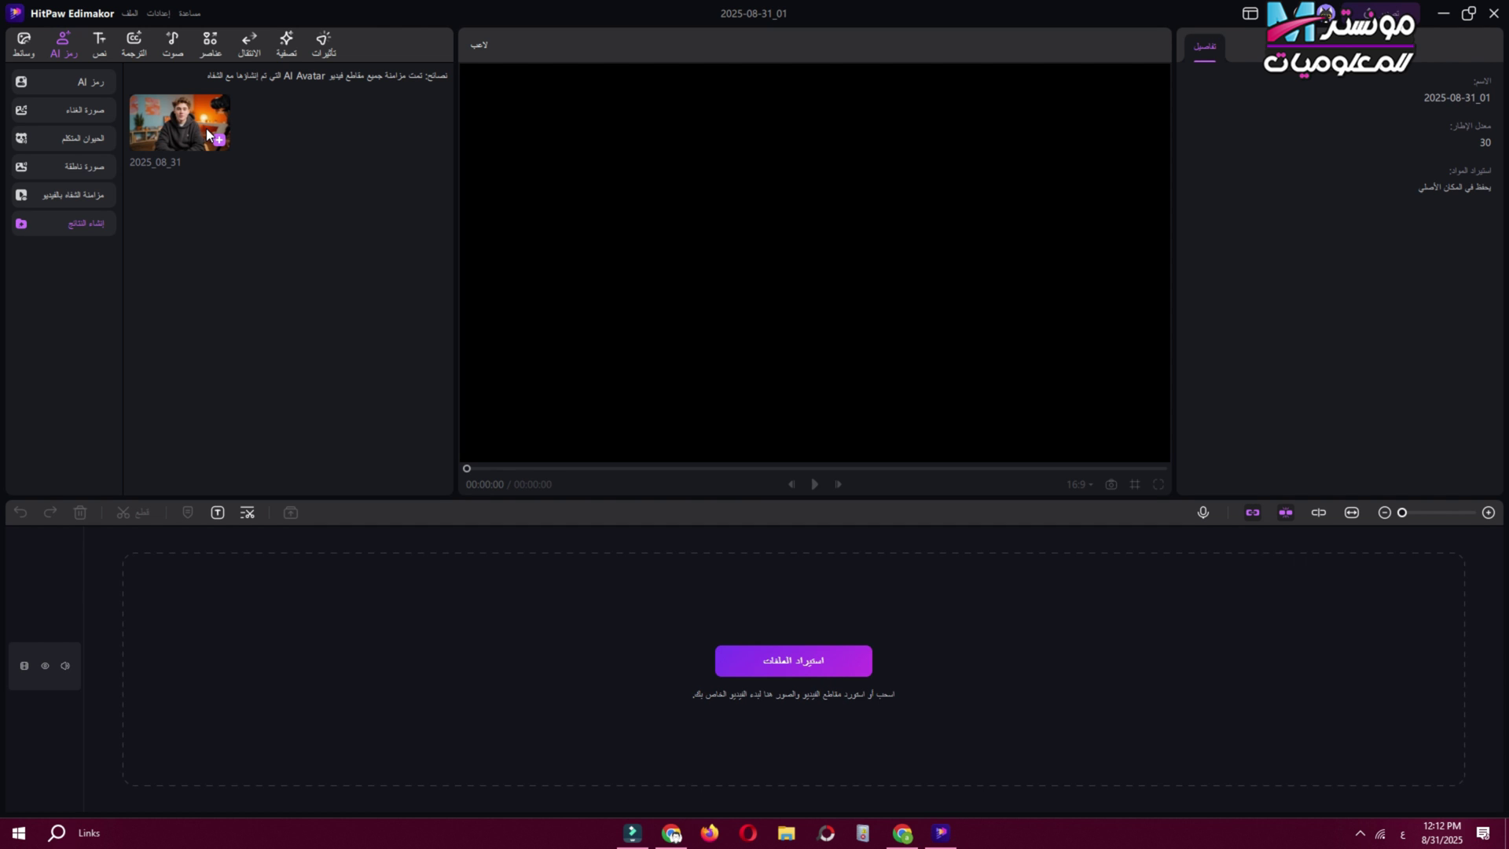
Step: Preview the generated avatar video, place it at the start of the timeline, and move the playhead back near its beginning
click(156, 142)
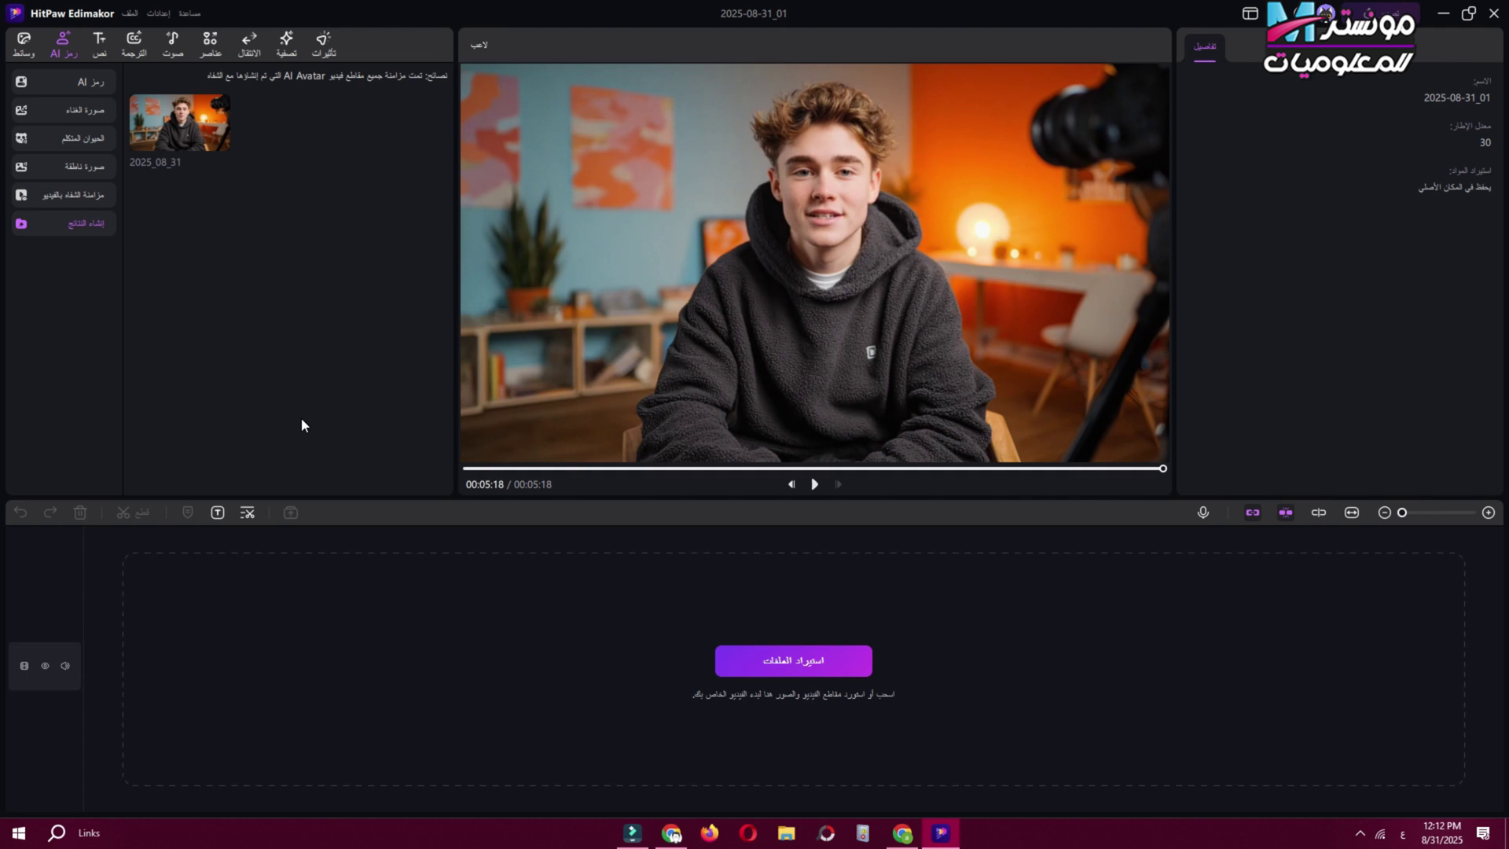
drag(227, 145, 147, 640)
click(520, 638)
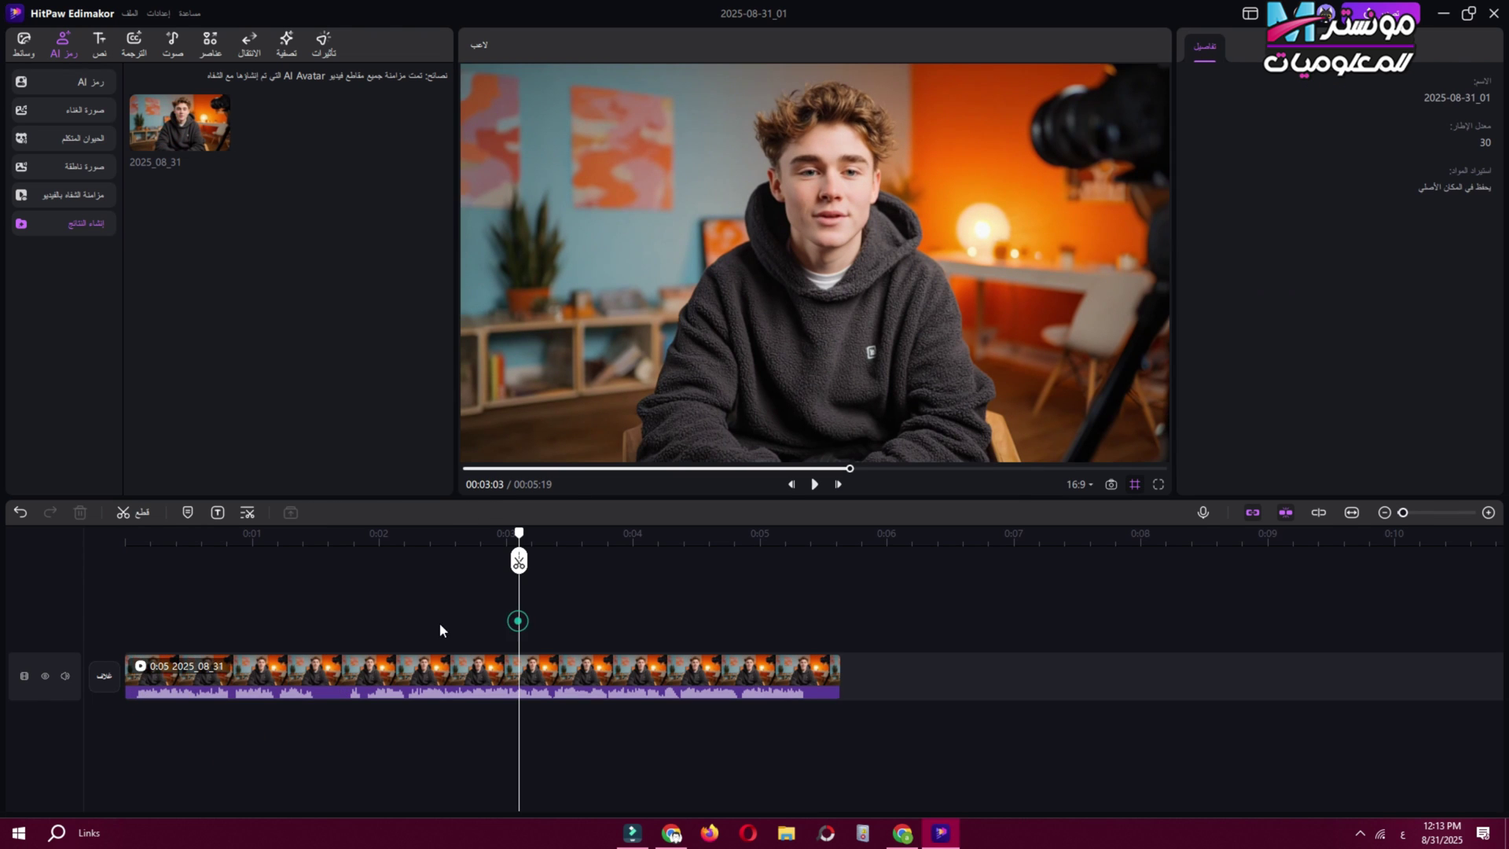
click(376, 667)
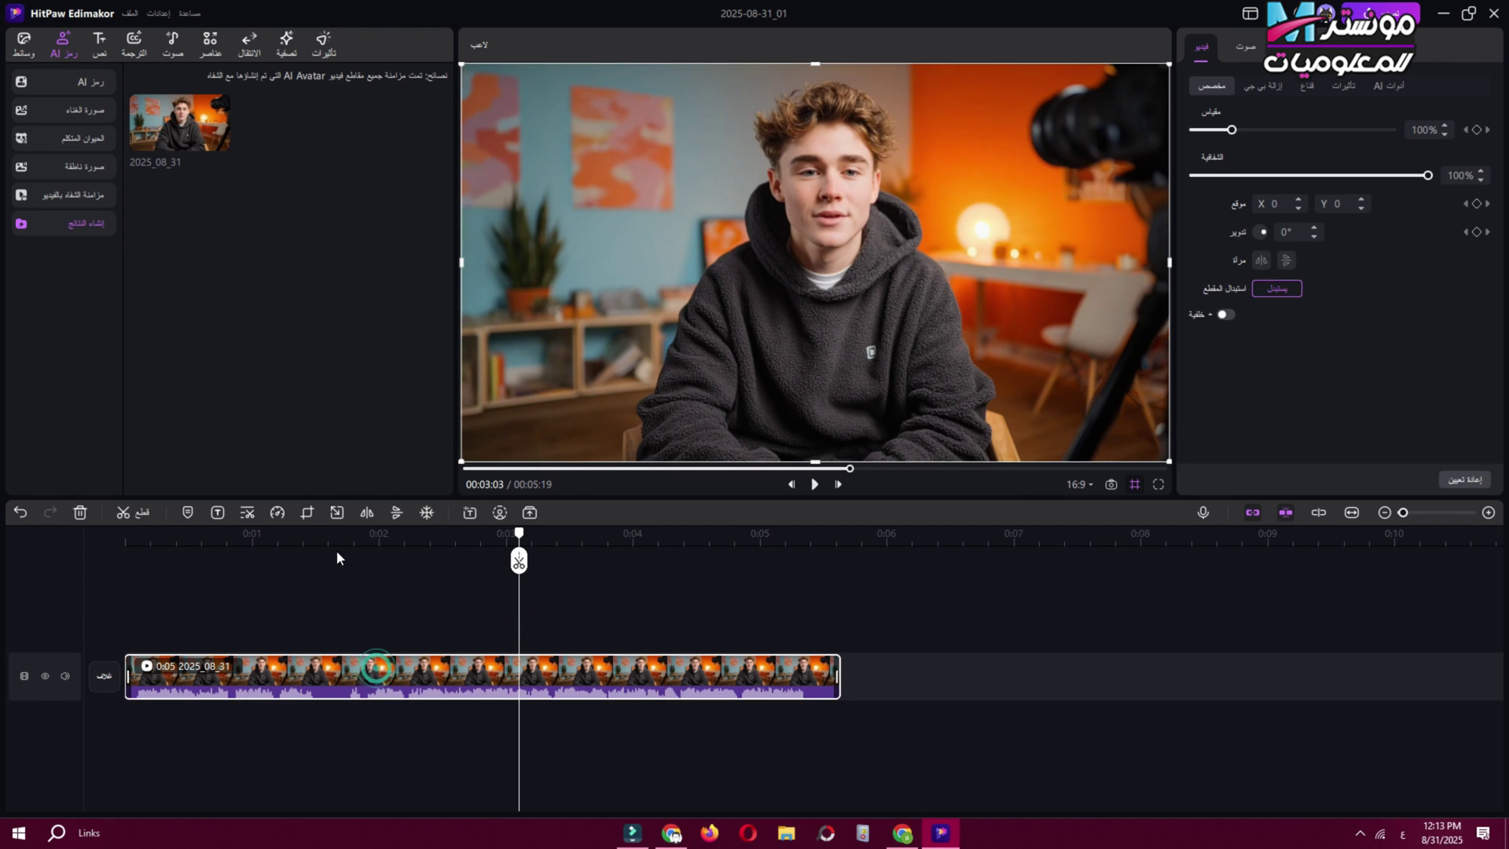
click(327, 541)
drag(327, 540, 201, 541)
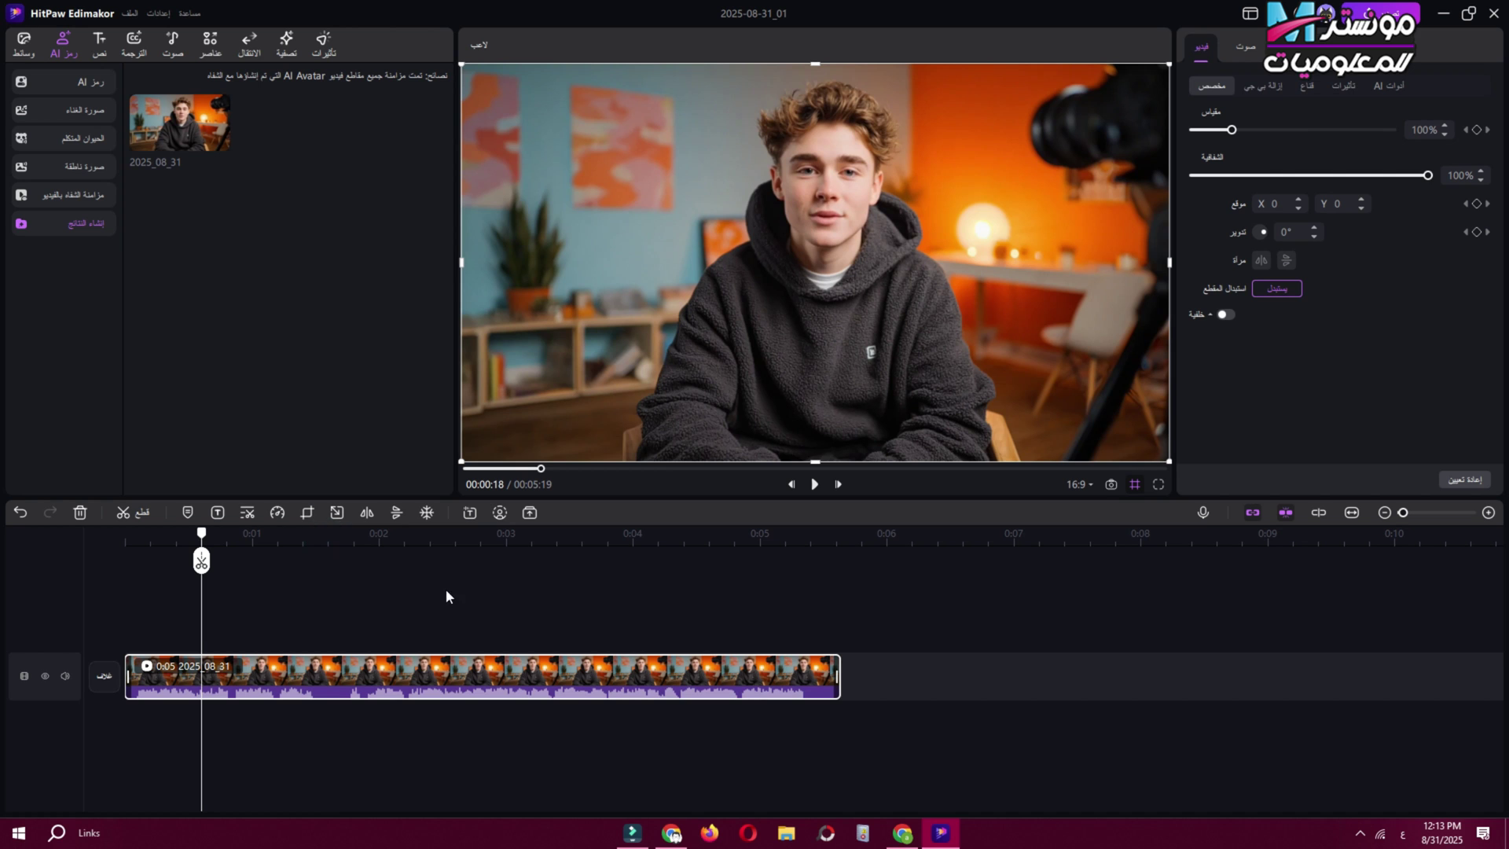
Step: Generate automatic captions for the avatar clip with automatic language detection and the white BROWN style
click(185, 169)
click(139, 44)
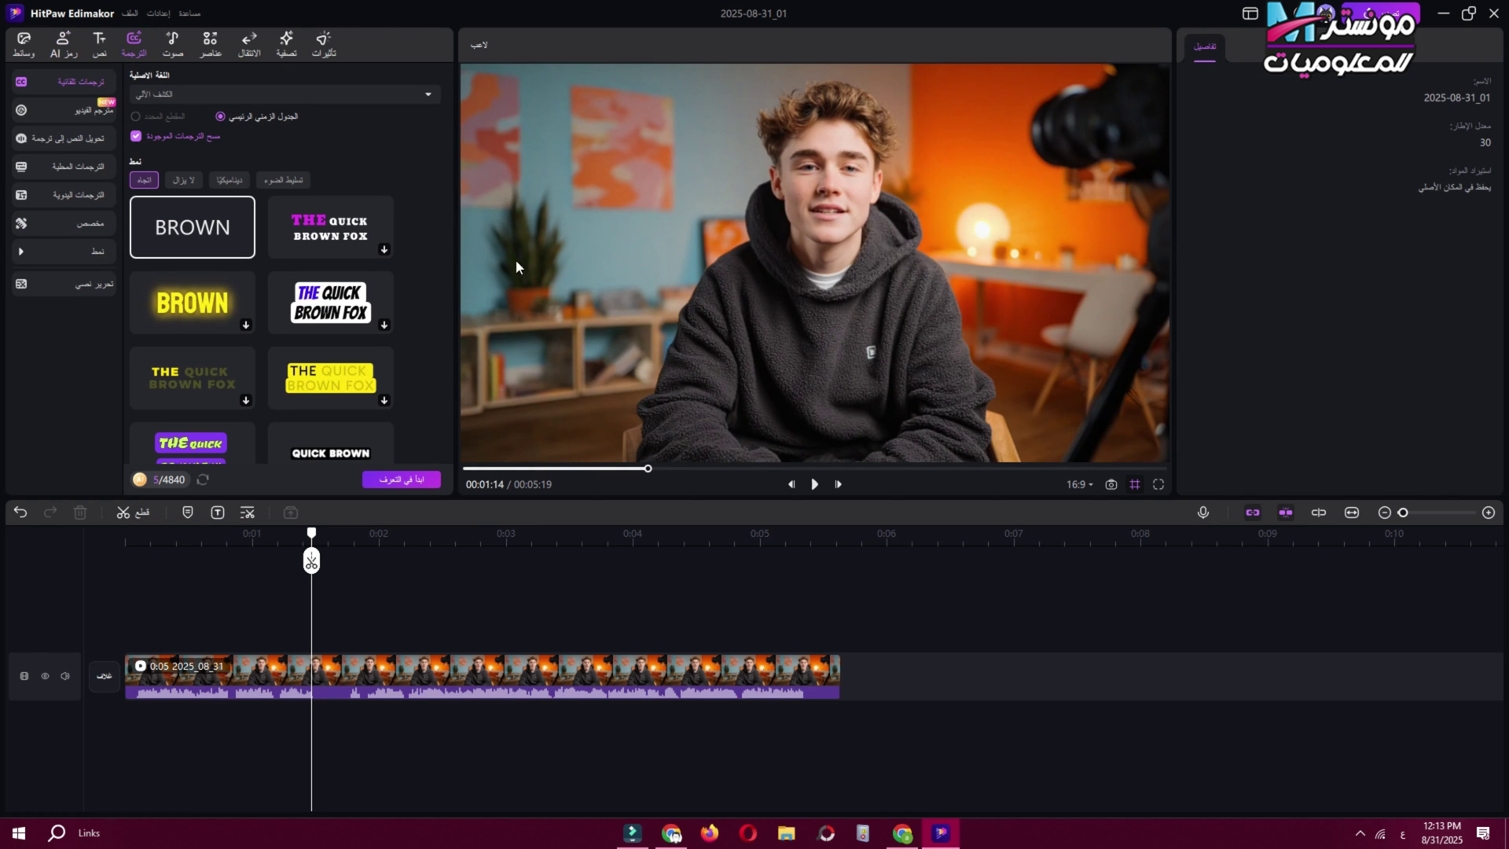
click(257, 667)
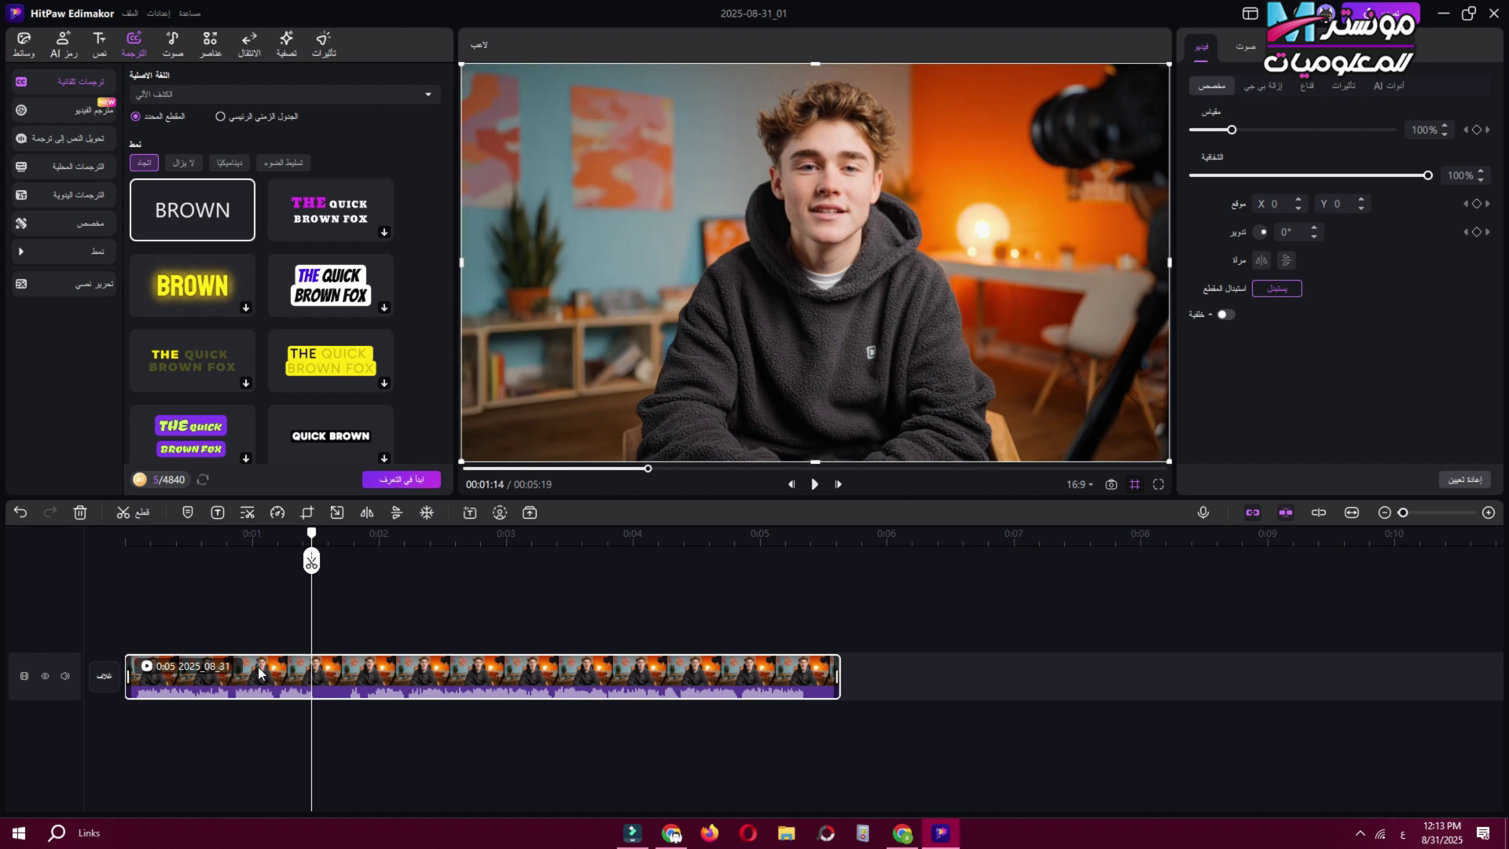
click(401, 479)
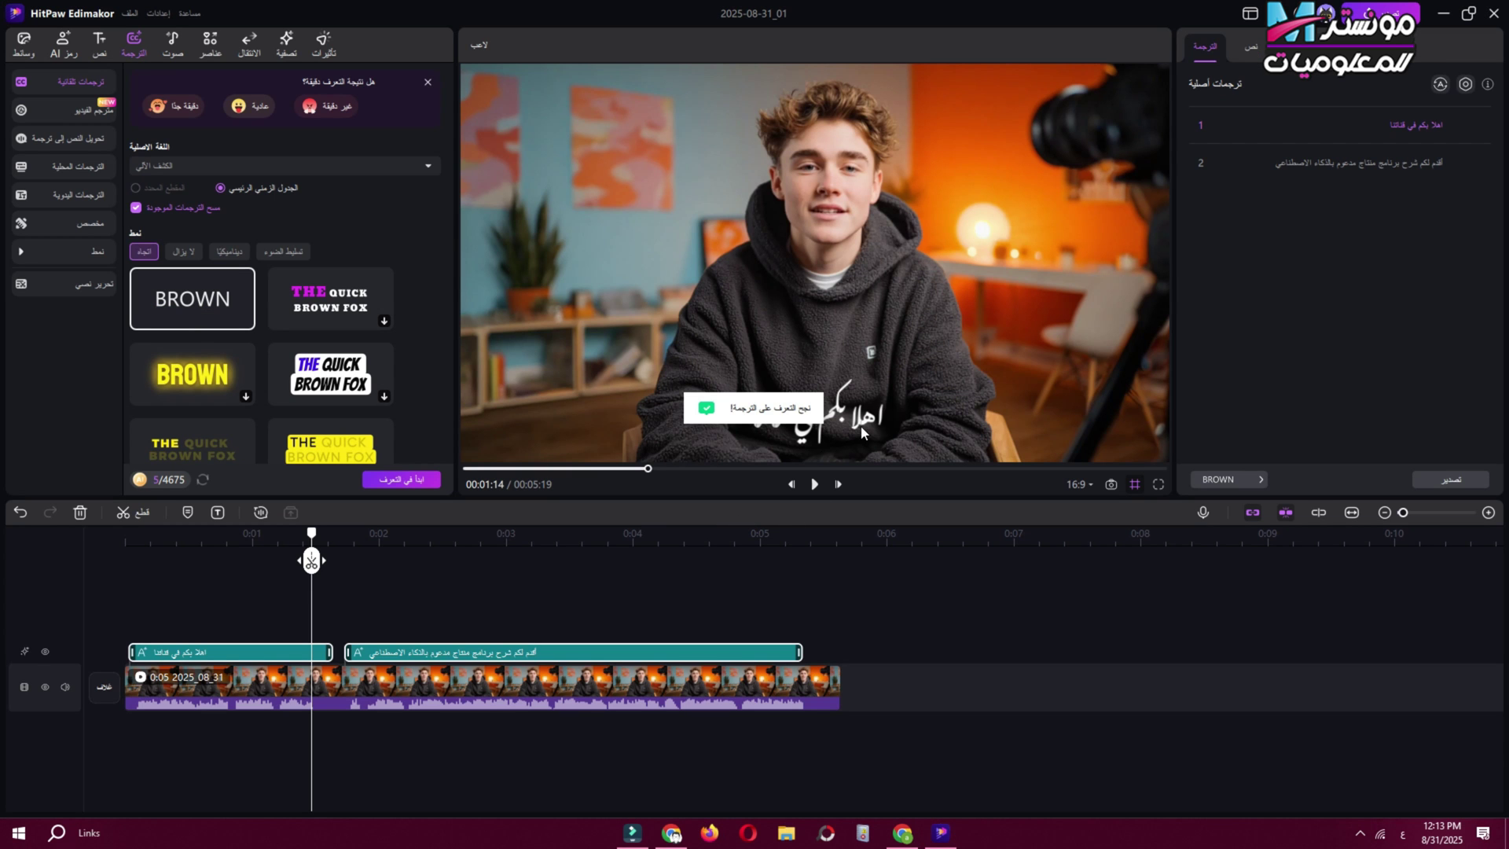
Step: Play the captioned avatar clip from the beginning to check its Arabic captions
drag(861, 432, 830, 417)
drag(311, 560, 91, 563)
key(space)
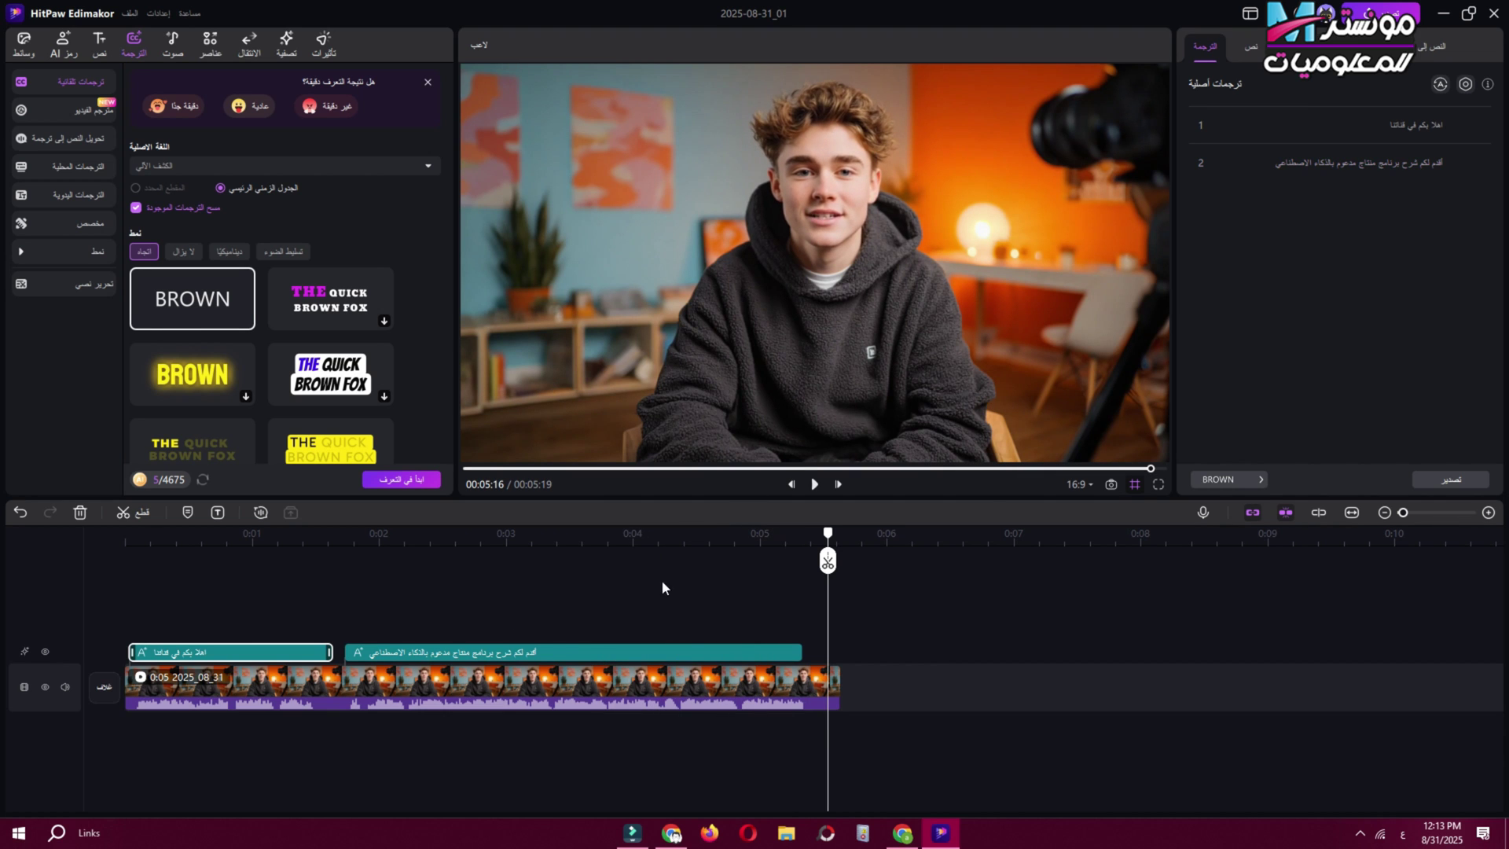
Step: Try the yellow BROWN style on the second Arabic caption and raise the caption to the man's chest
click(633, 536)
click(782, 404)
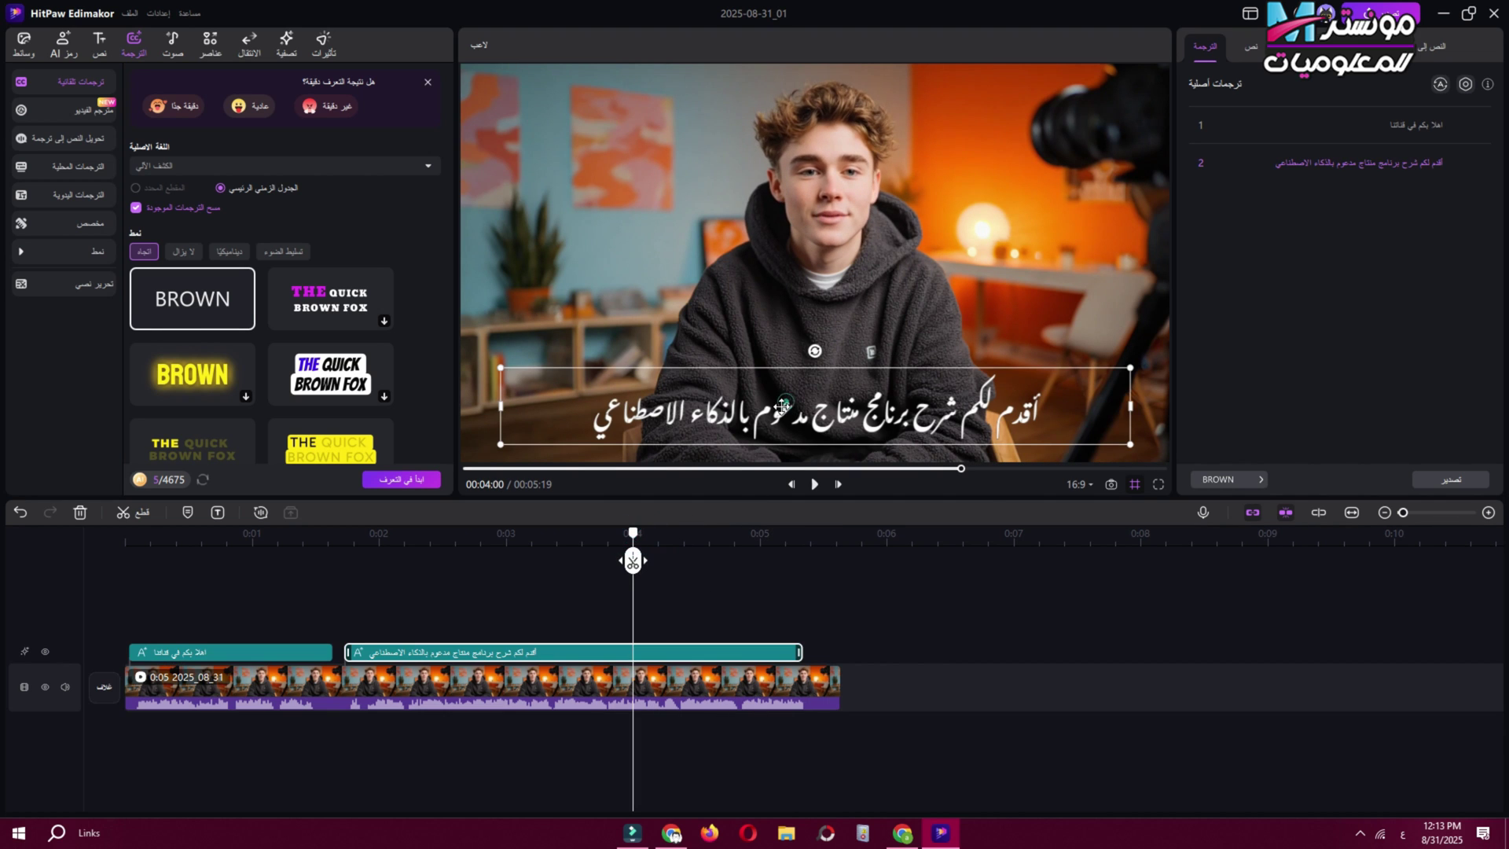
click(205, 385)
drag(819, 361, 865, 267)
click(818, 410)
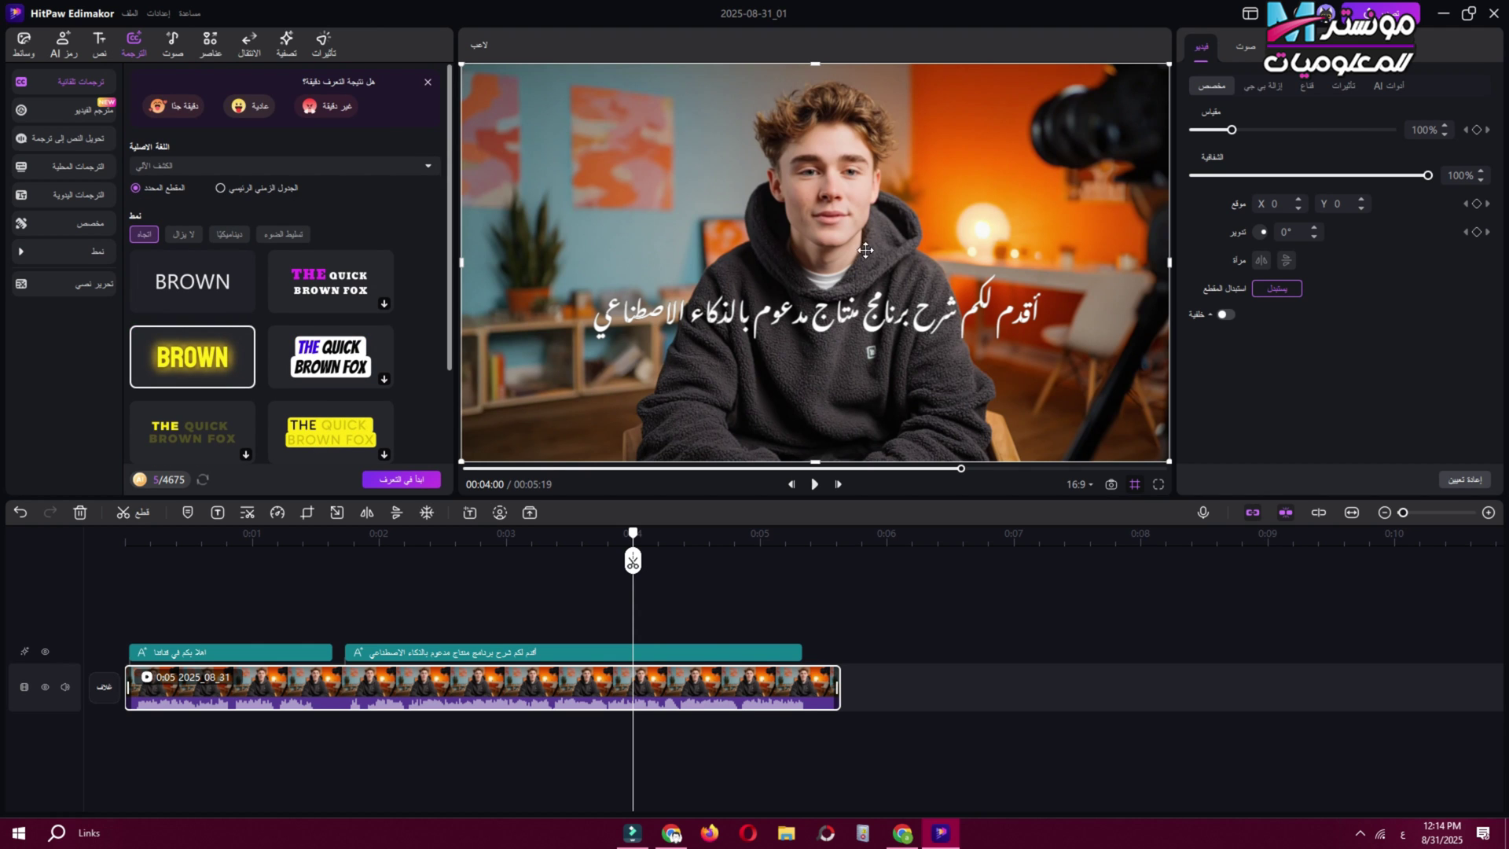
Step: Check the avatar clip's audio settings, open the video translator, and lower the second caption to the lower part of the frame
click(1251, 45)
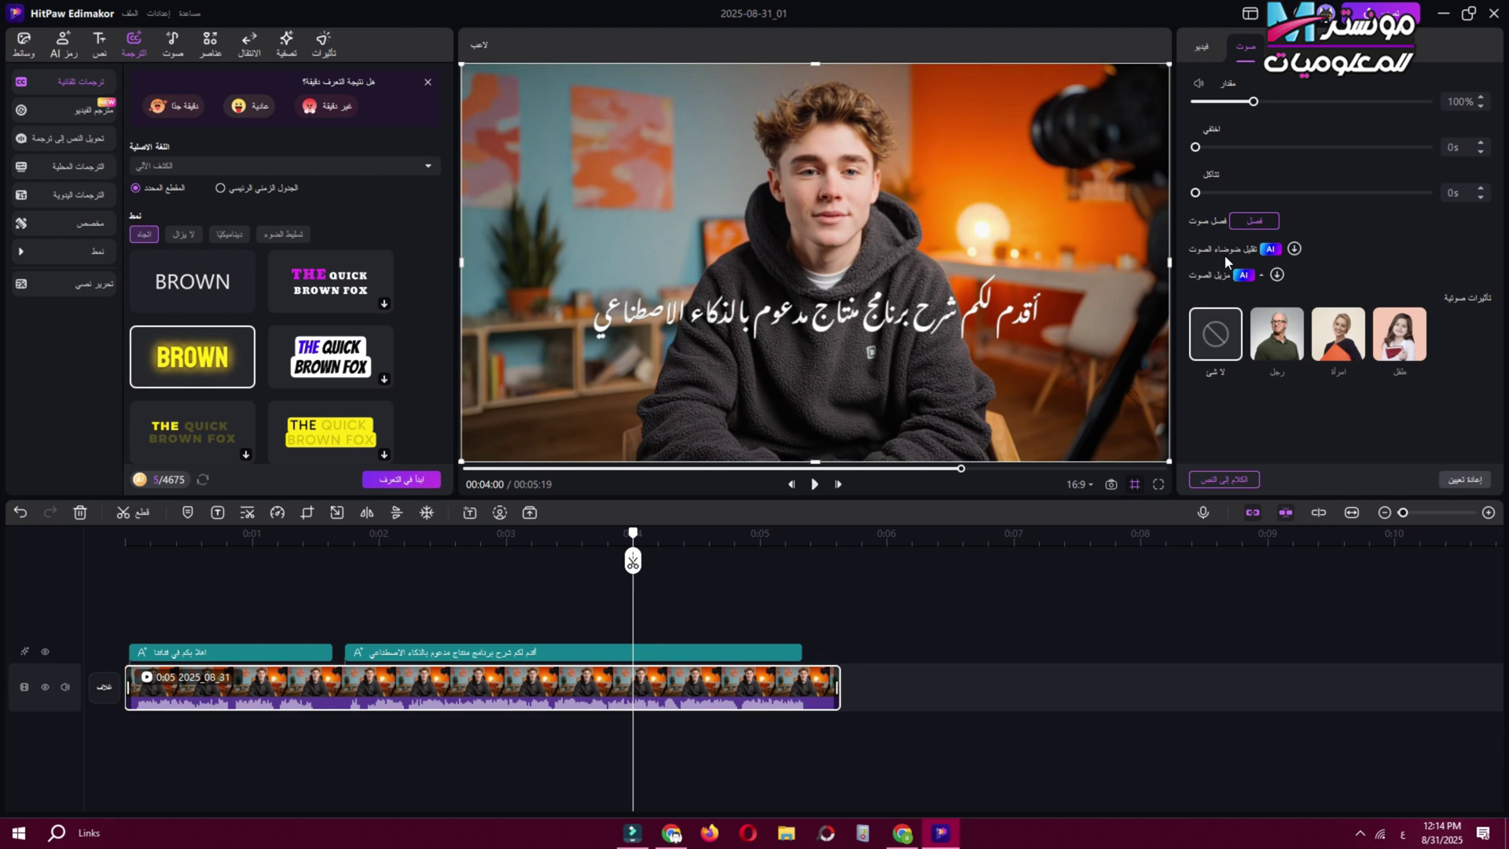
click(75, 114)
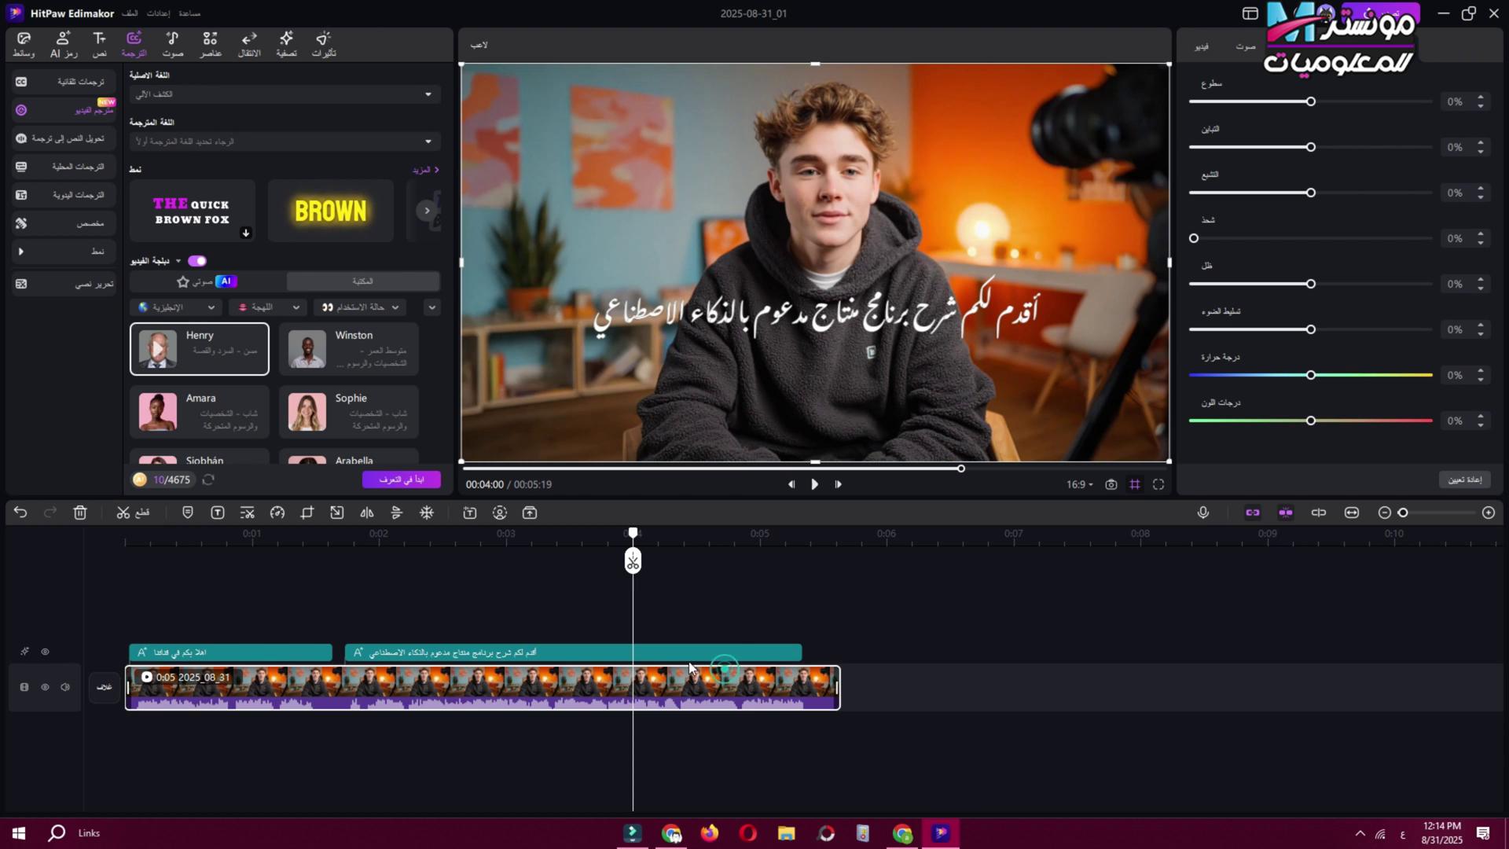
drag(785, 317, 814, 371)
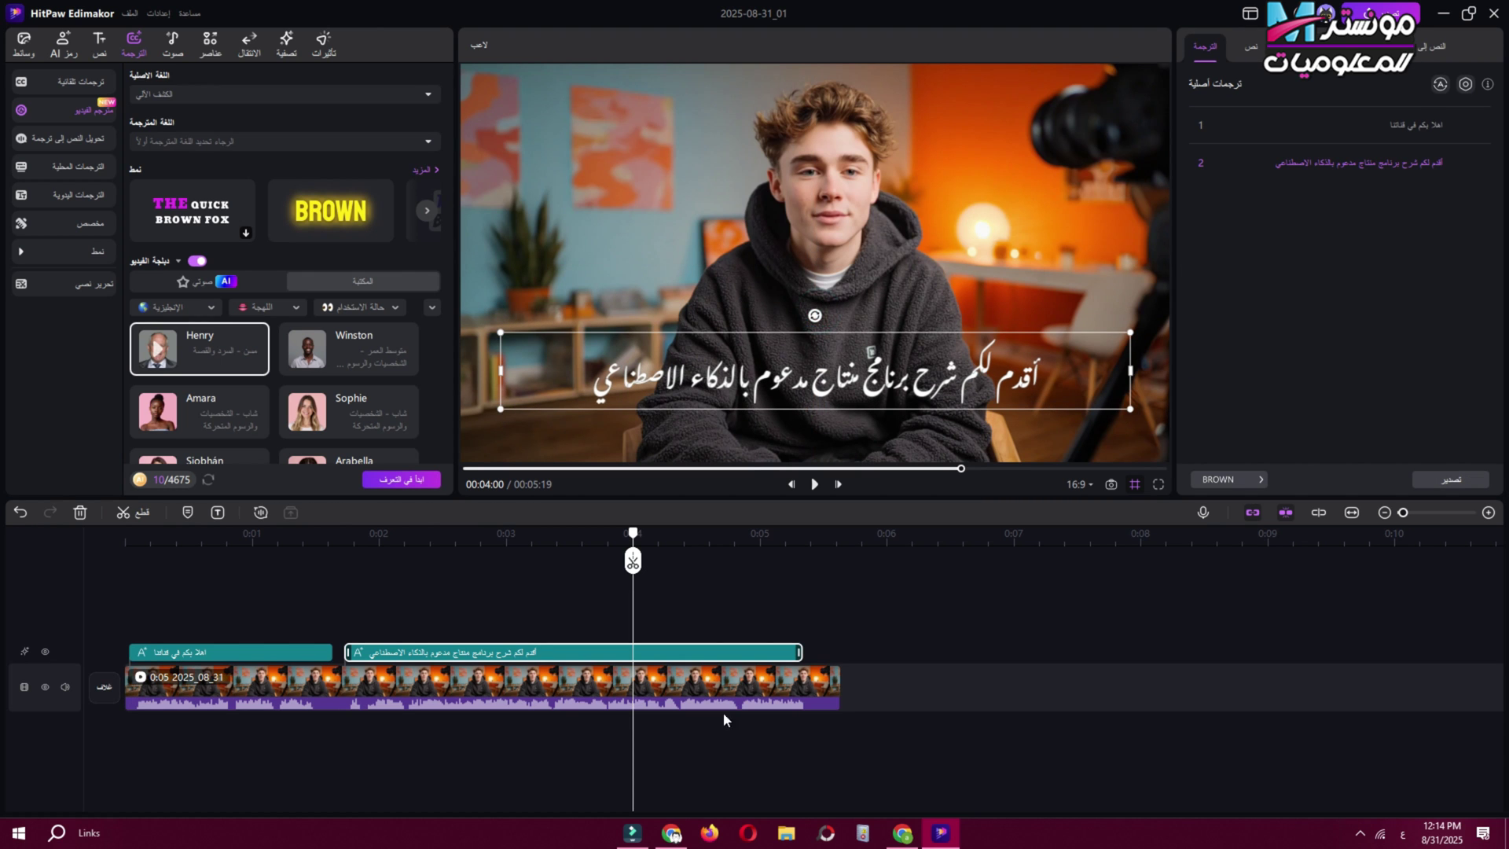
Step: Check the source language options for translating the avatar clip and choose Mike Adams as the dubbing voice
click(597, 695)
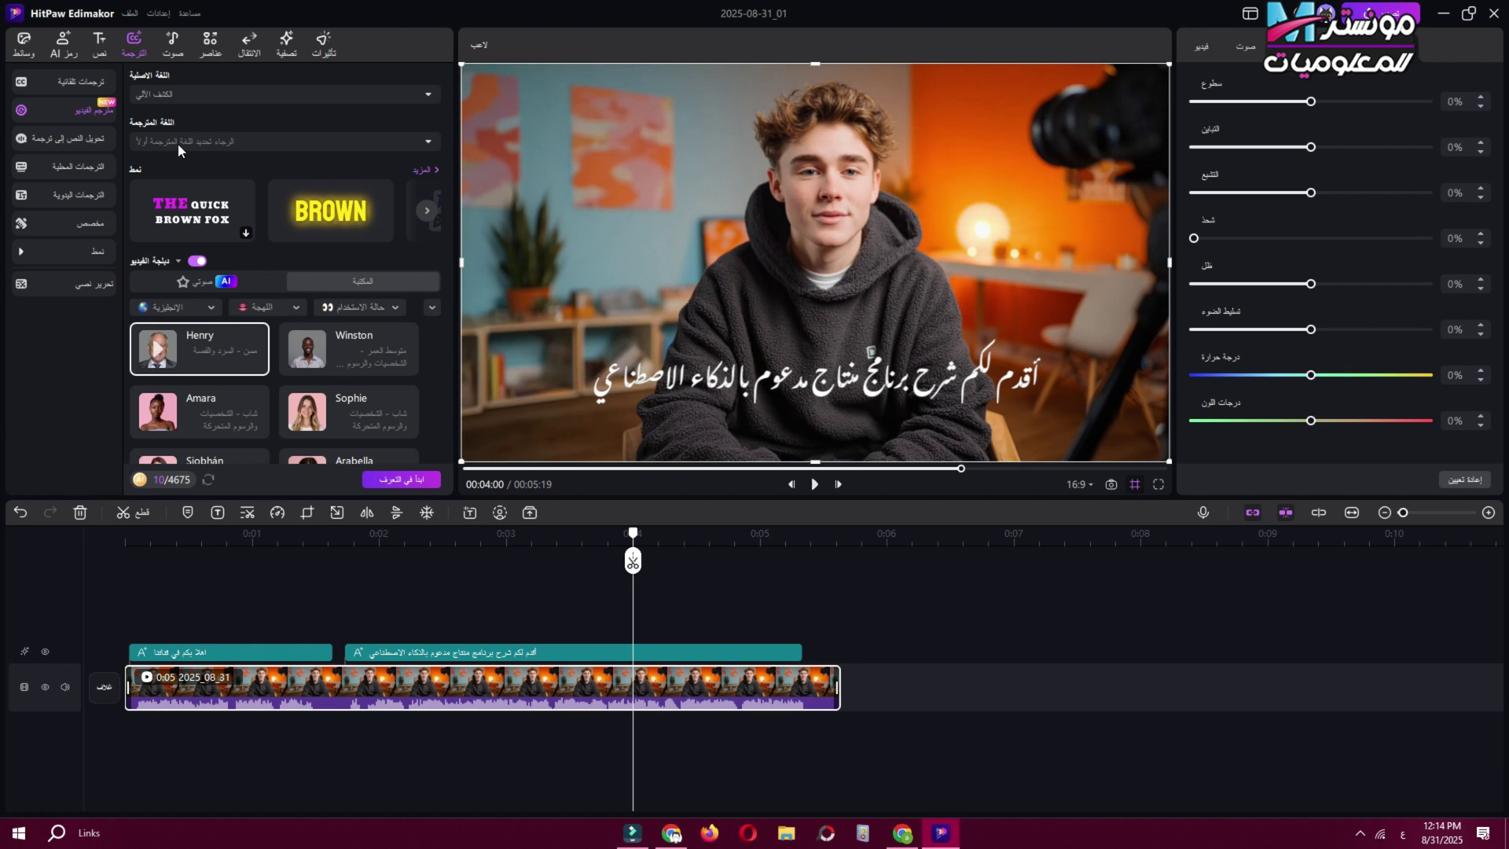
click(188, 94)
click(266, 94)
scroll(245, 346, down, 3)
scroll(240, 377, up, 1)
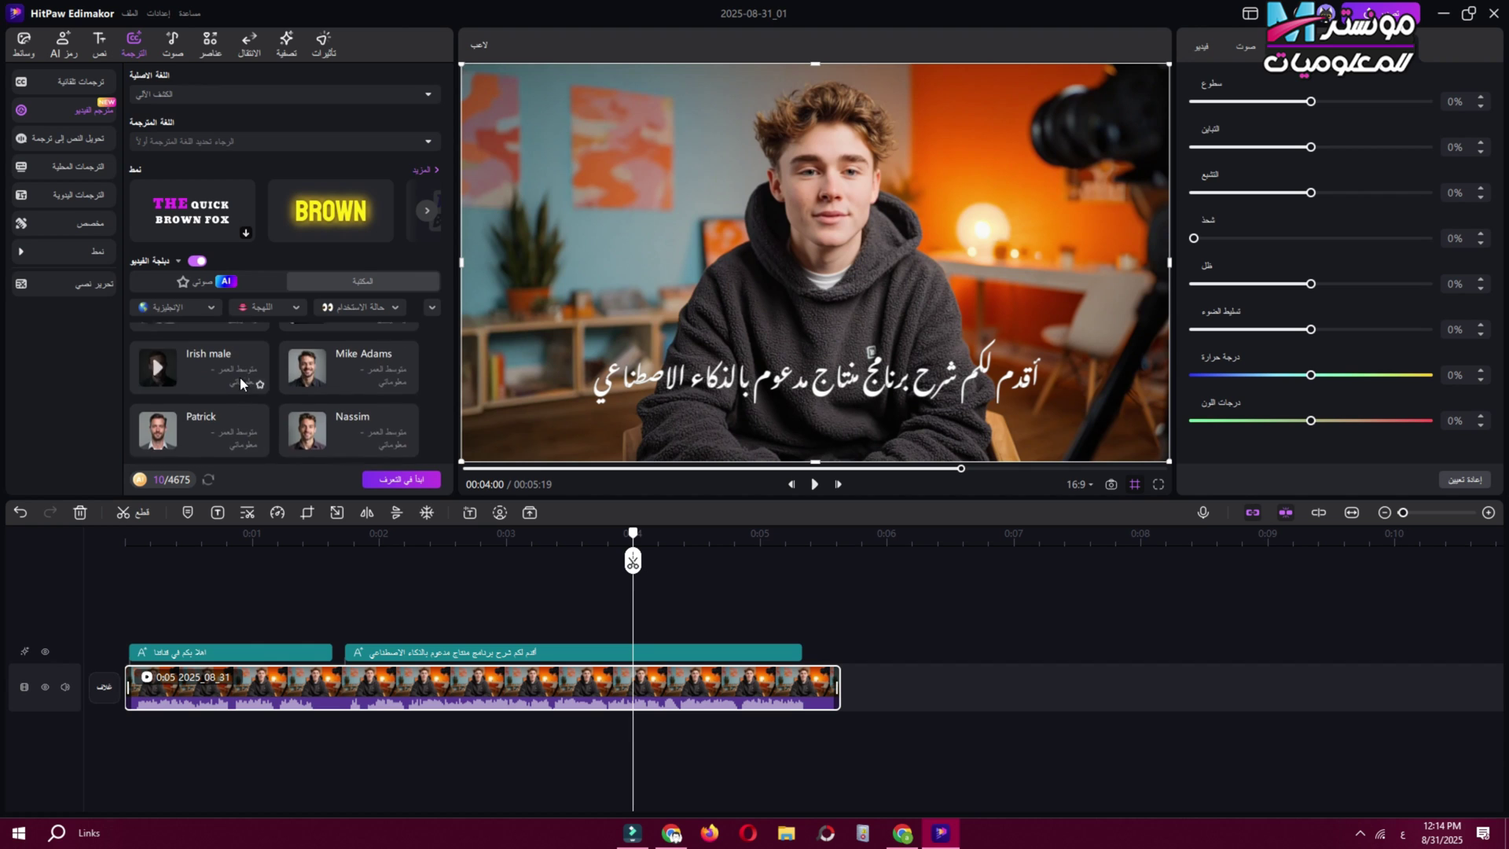
click(355, 371)
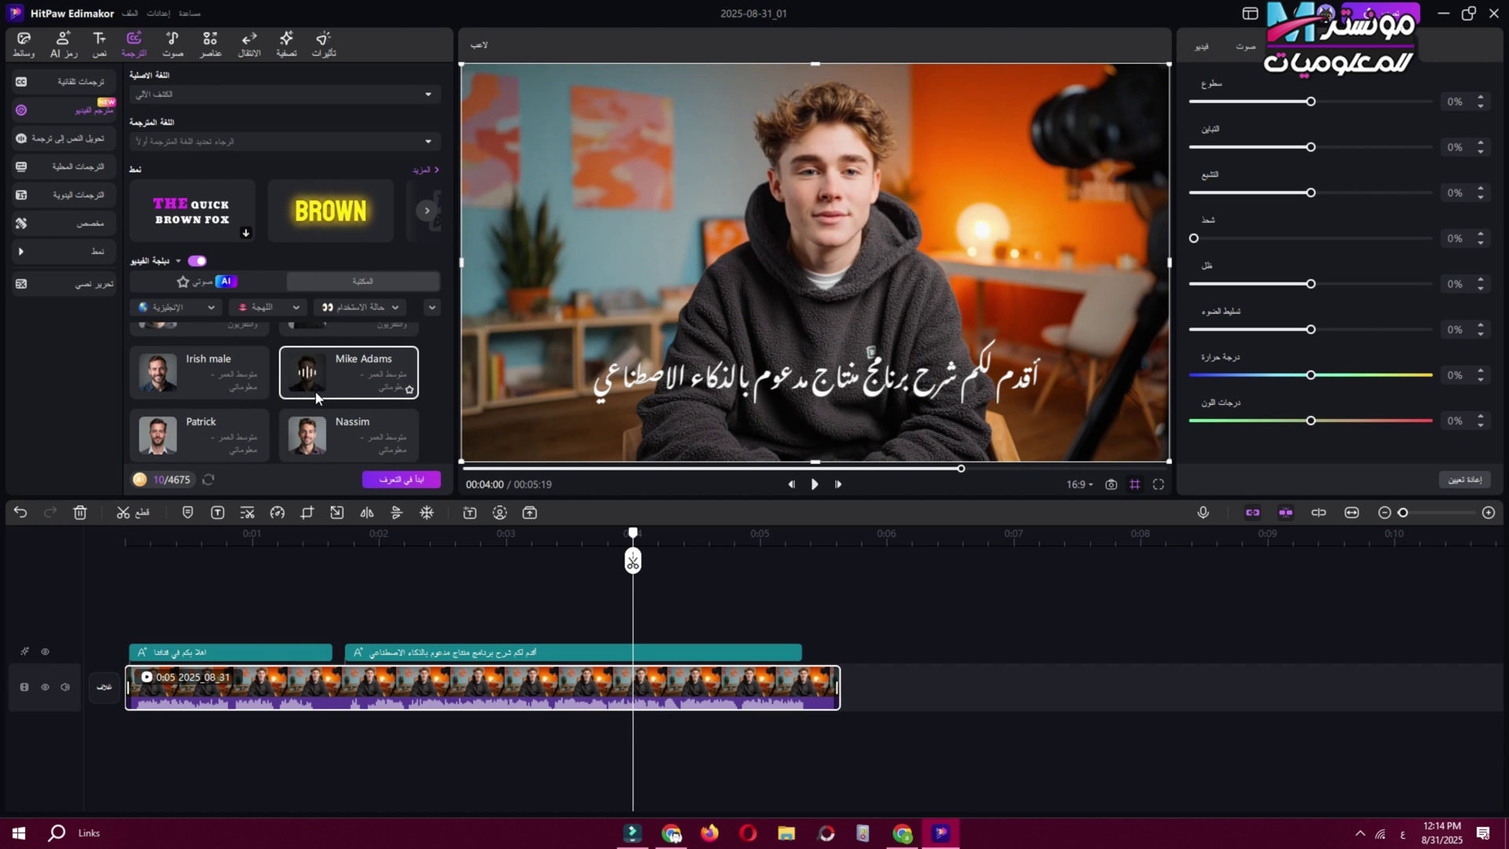
Step: Set the translation language to Australian English (الإنجليزية (أستراليا)) and start translating the avatar clip
click(209, 141)
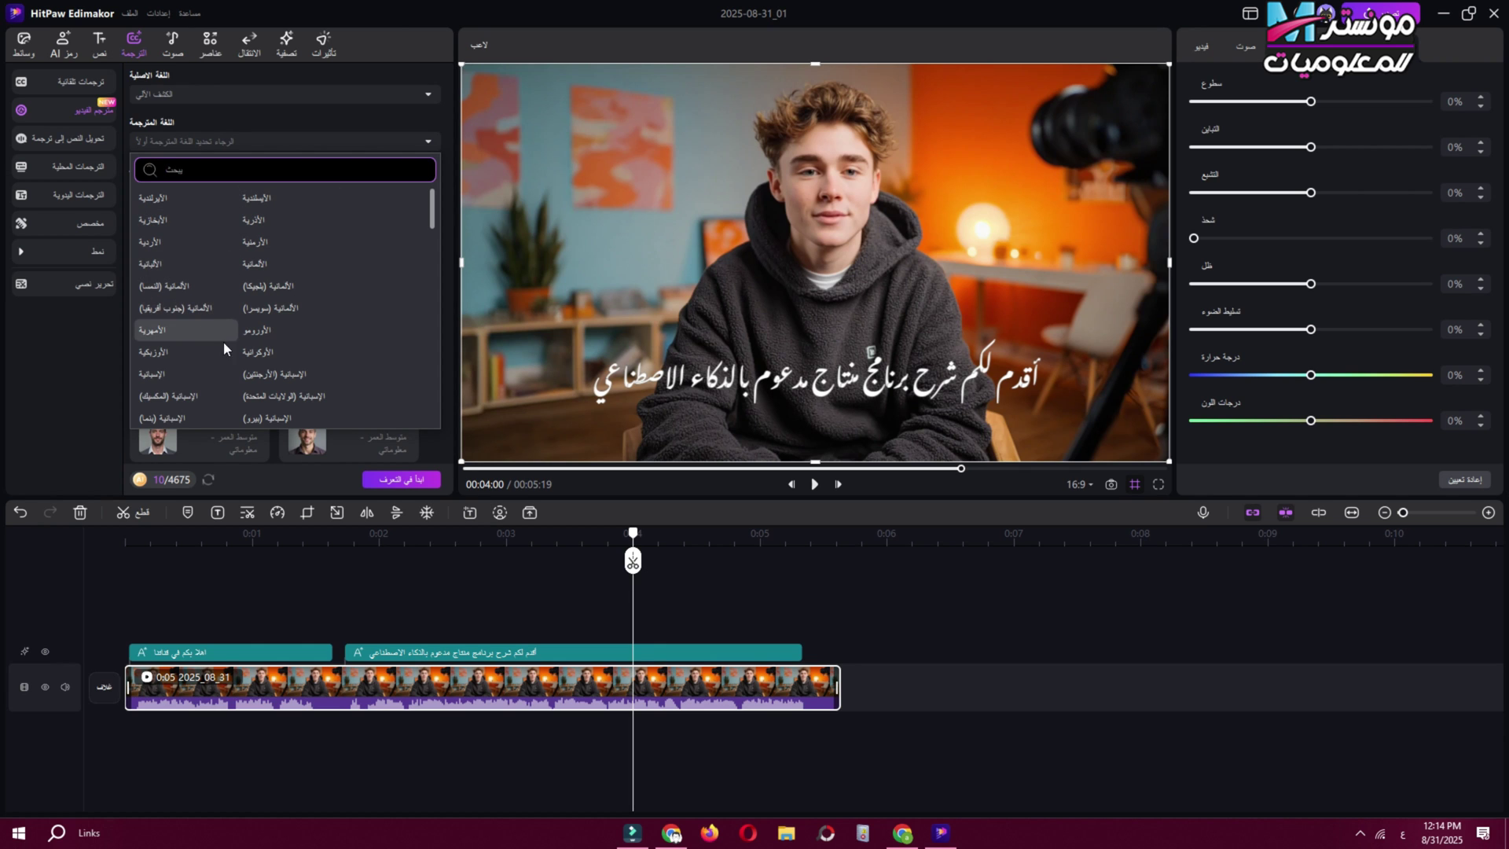
scroll(275, 264, down, 1)
scroll(279, 268, down, 2)
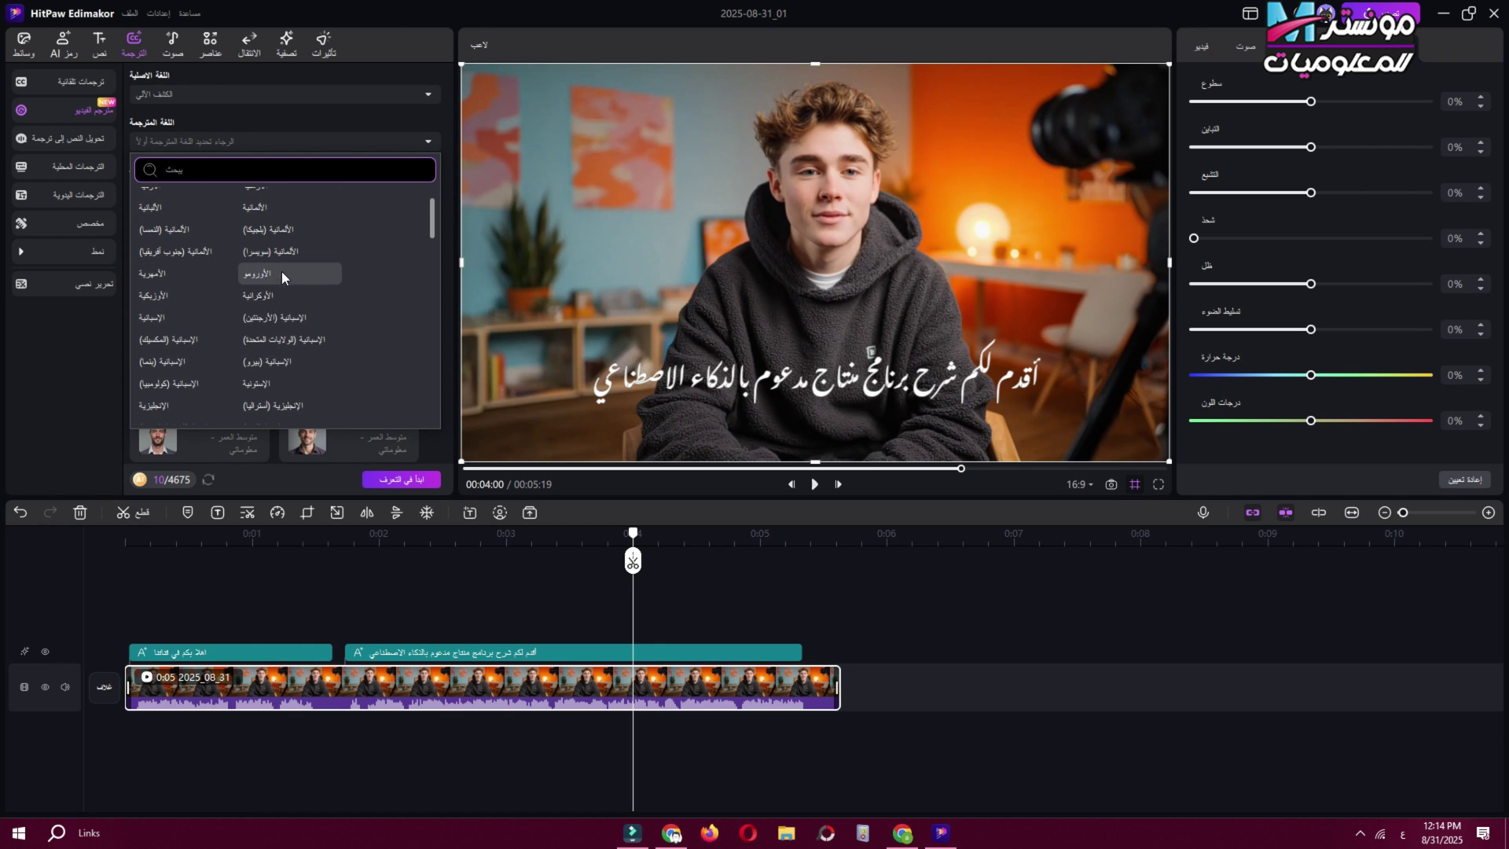
click(293, 408)
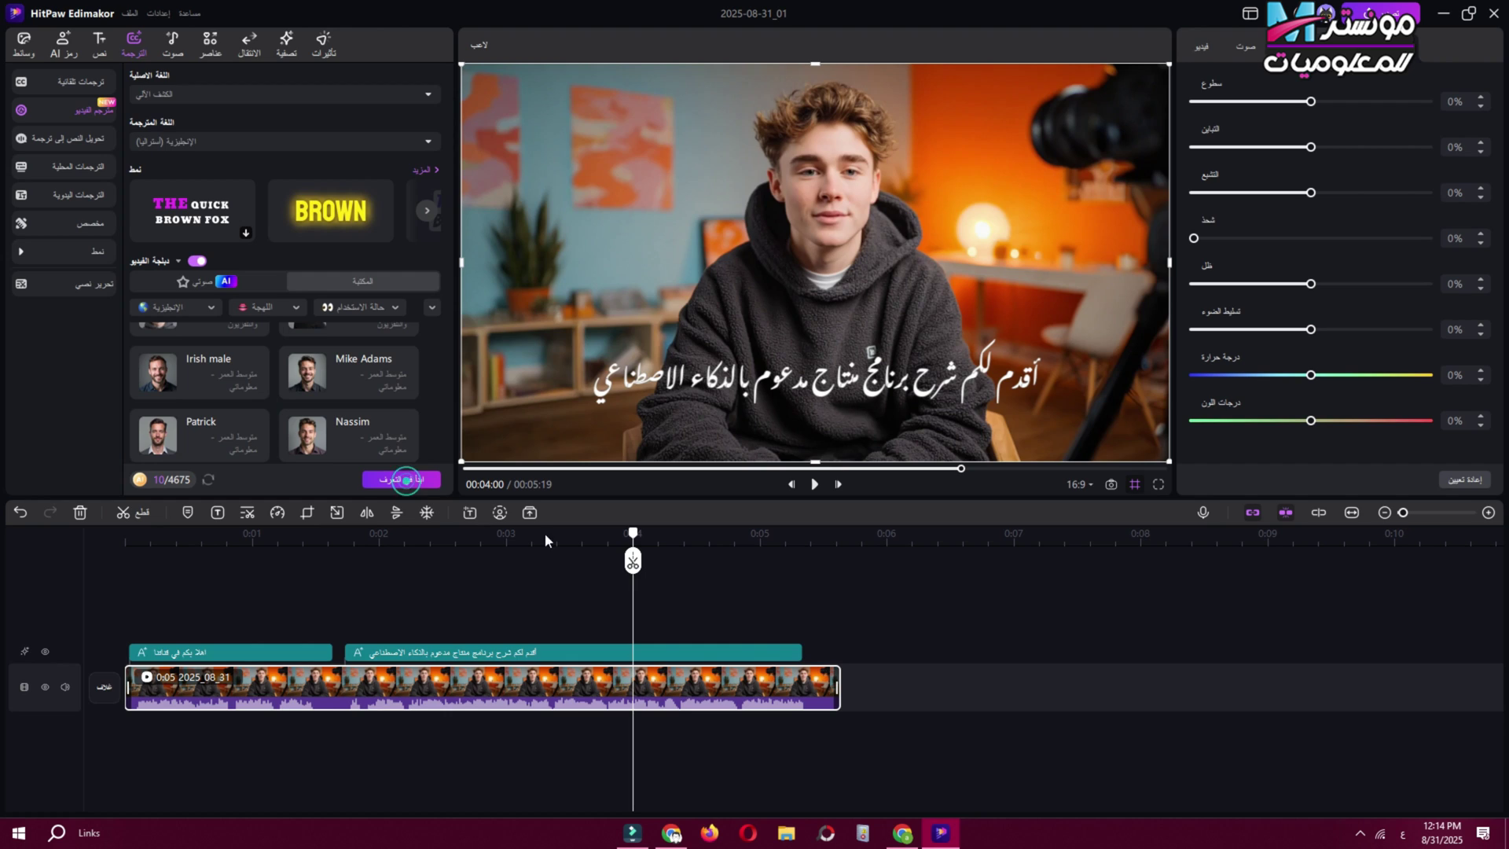
click(402, 481)
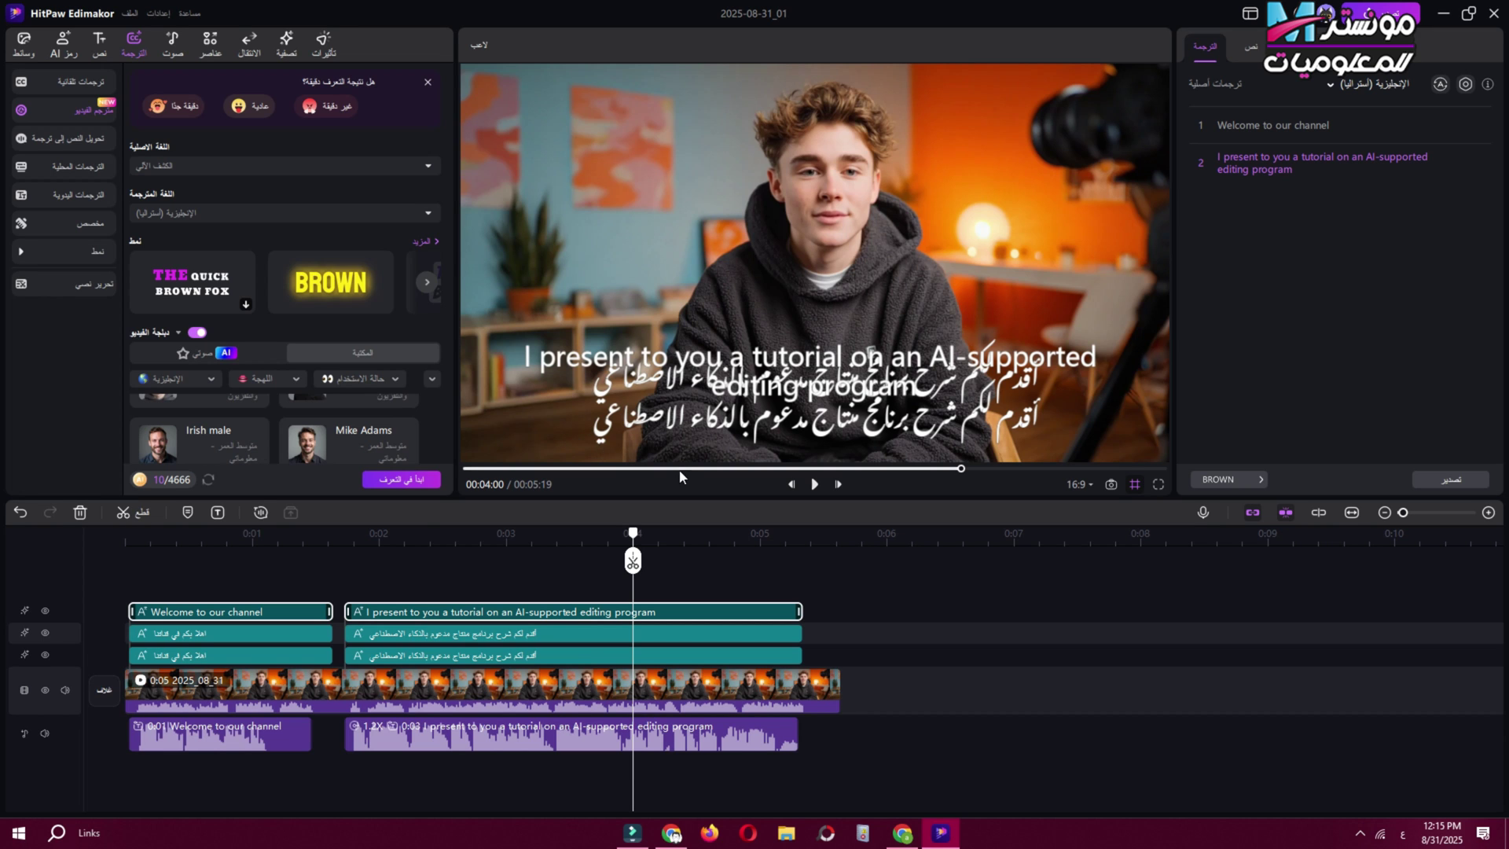
Step: Remove both Arabic caption tracks, keep the English one, and return the playhead near the start of the clip
click(822, 676)
click(821, 672)
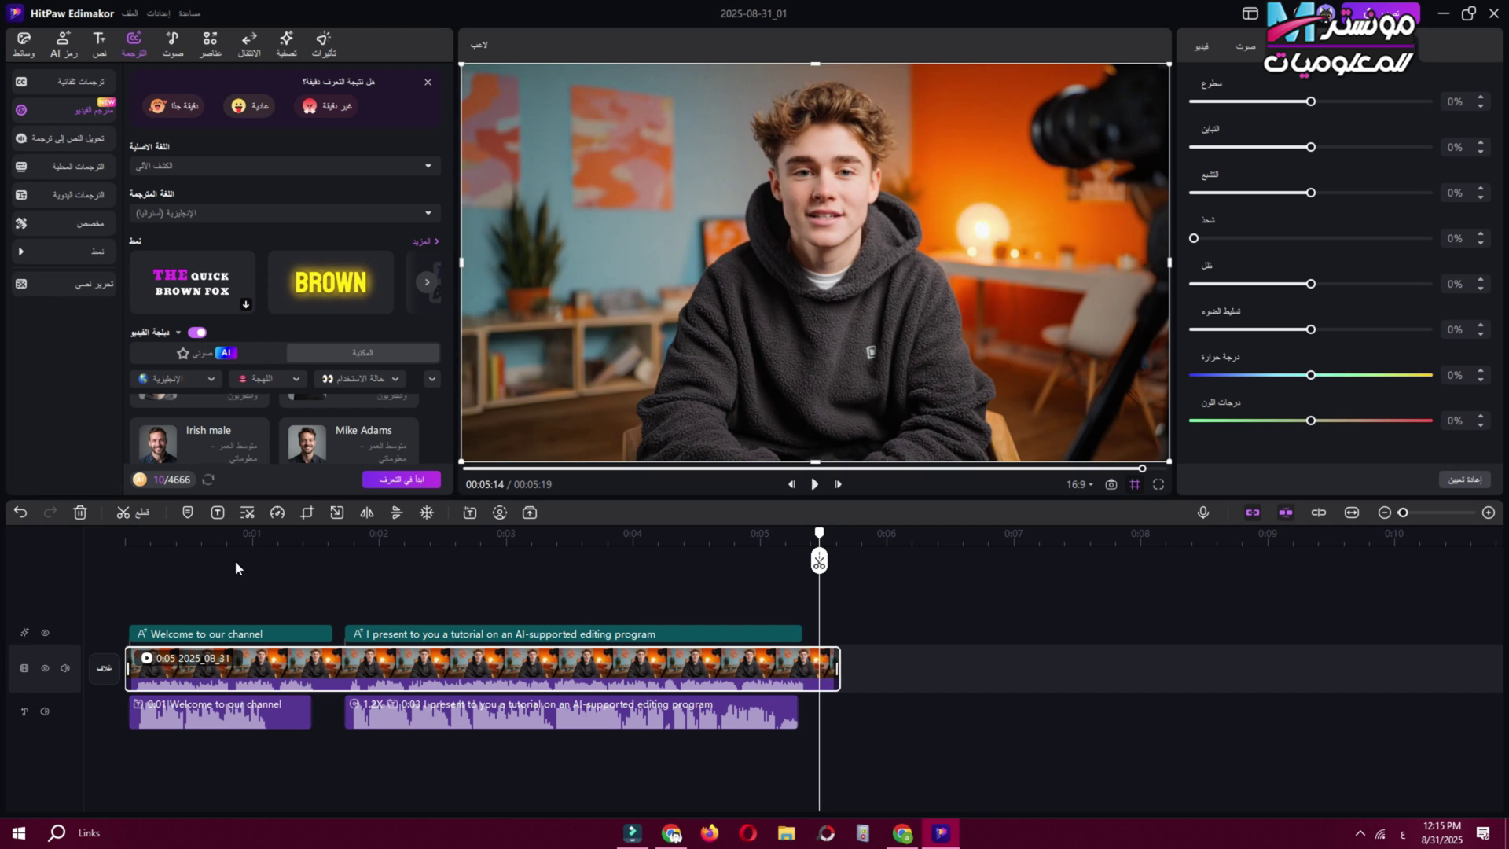
click(211, 540)
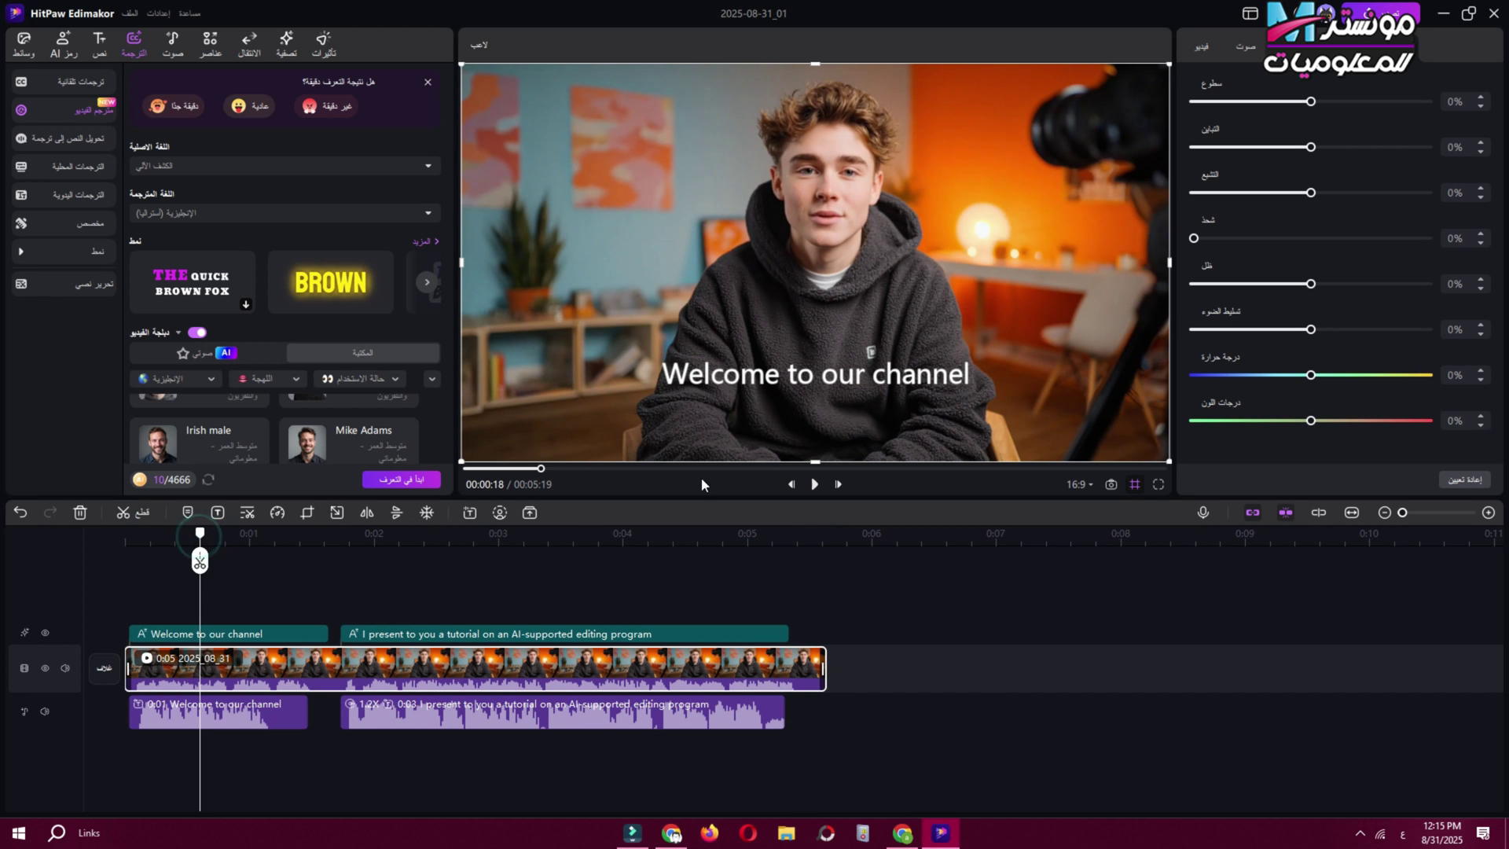
Step: Mute the original video track's sound and play the clip with the English dubbing
right_click(468, 674)
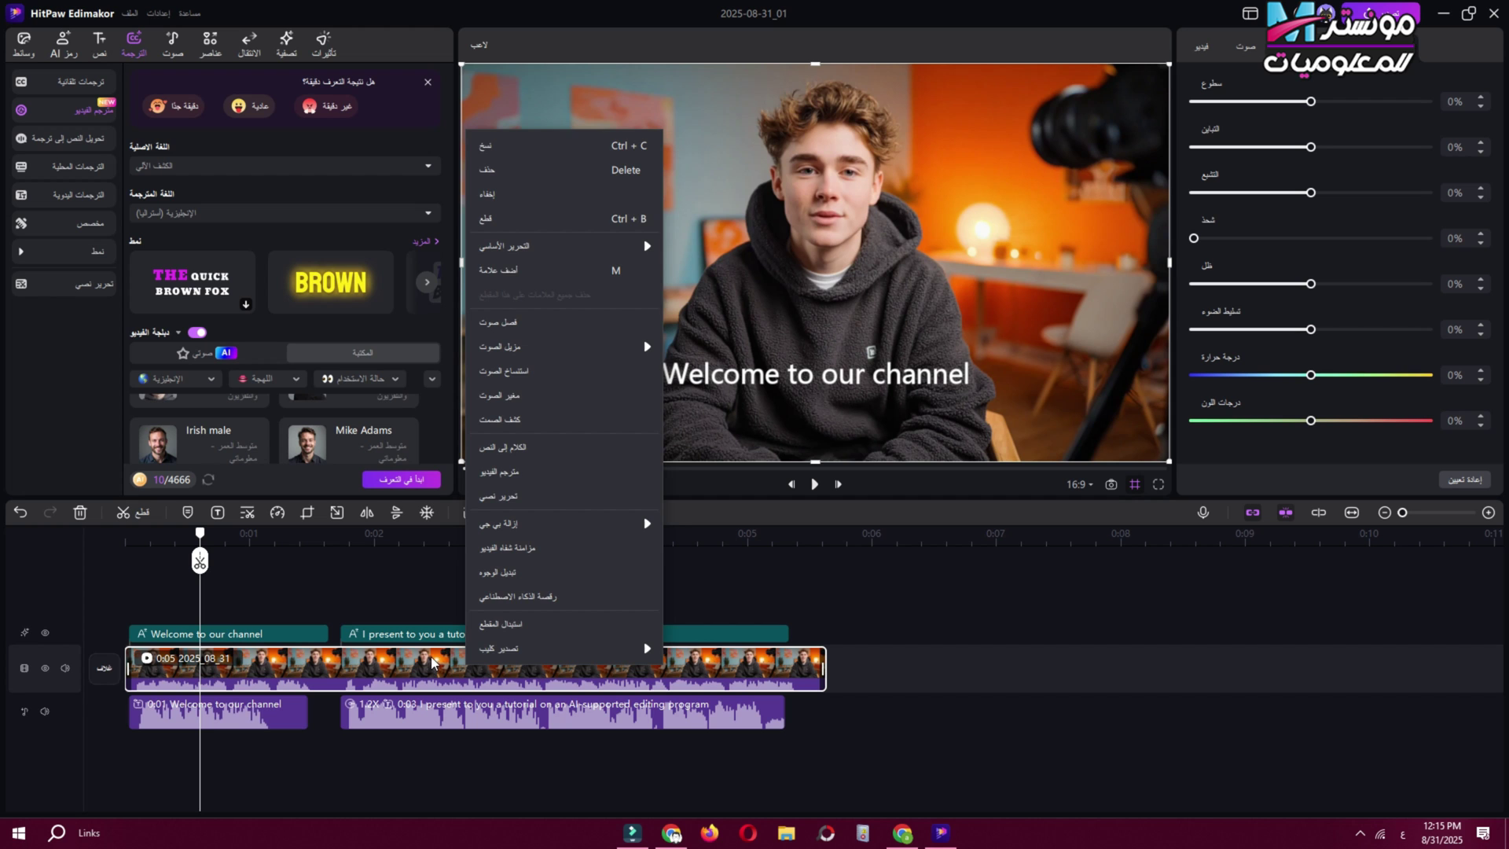
click(66, 667)
click(191, 539)
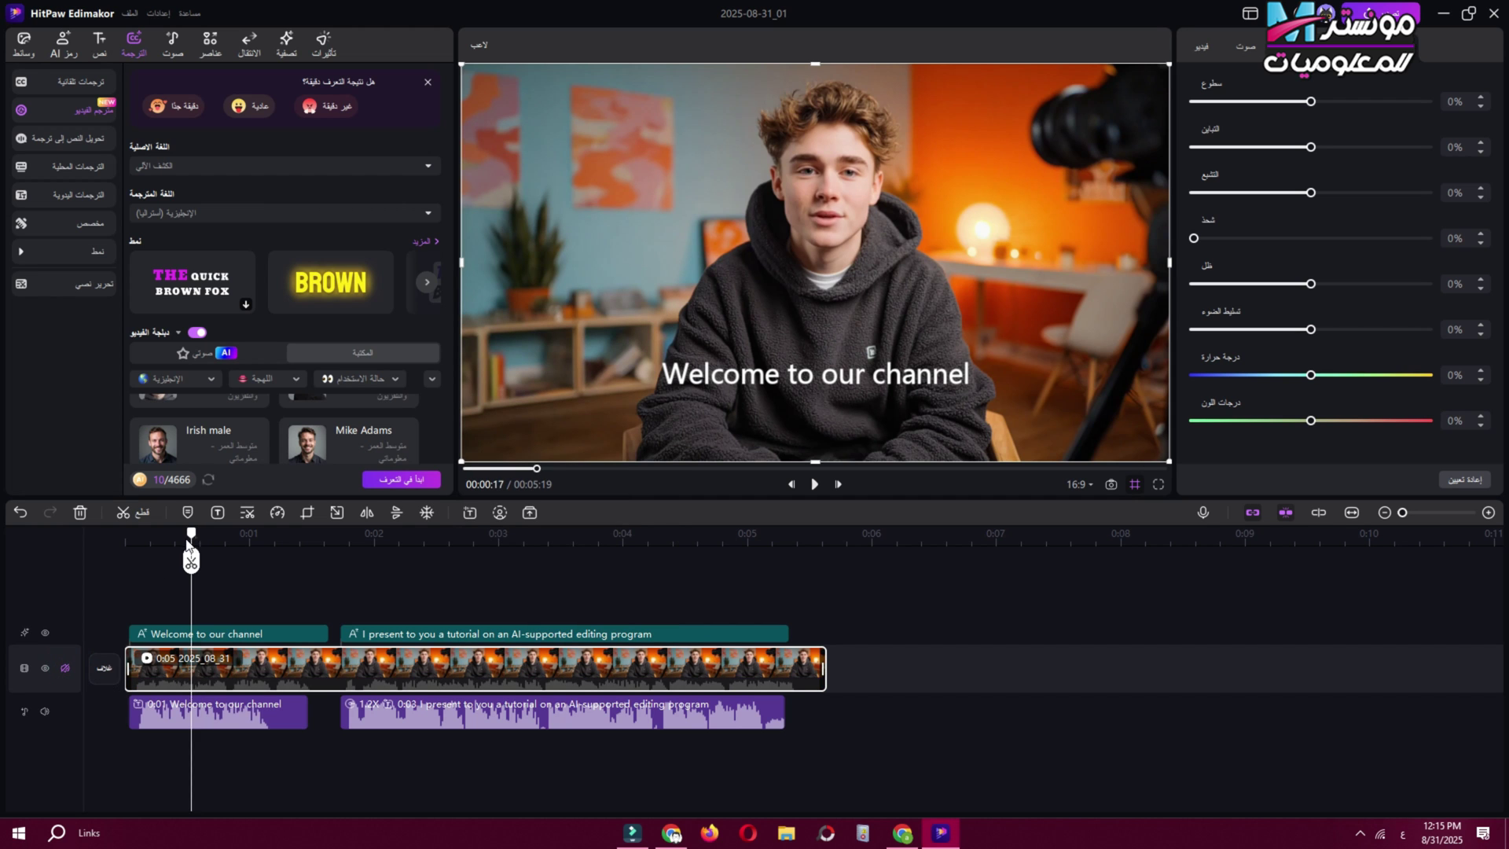
click(815, 484)
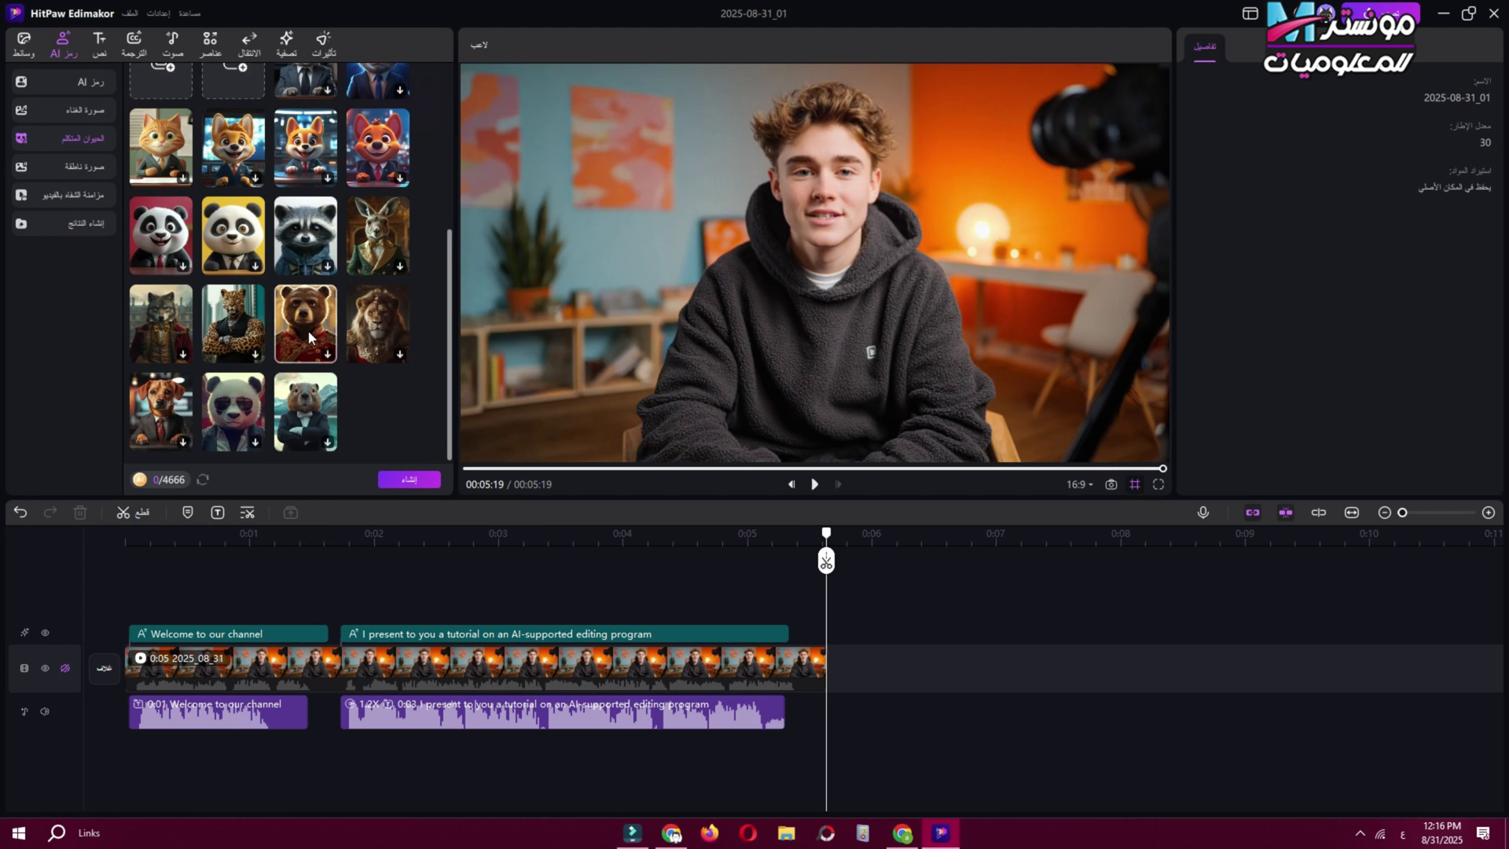
Step: Preview the talking-animal avatar of the orange cat in the blue suit, and check its text-to-speech options
scroll(230, 214, up, 2)
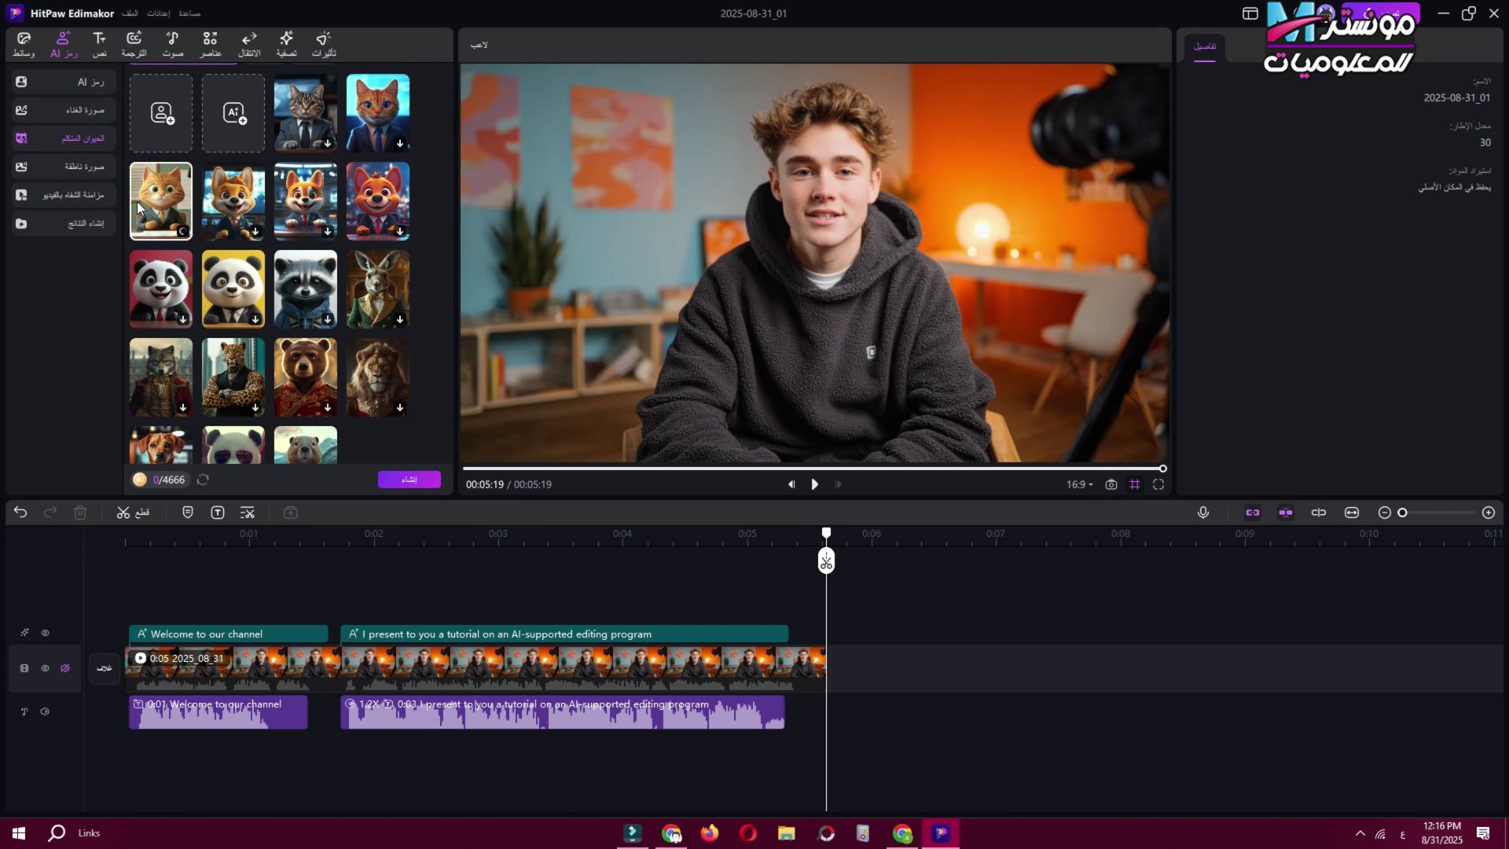
click(366, 102)
scroll(371, 167, up, 1)
scroll(370, 172, up, 1)
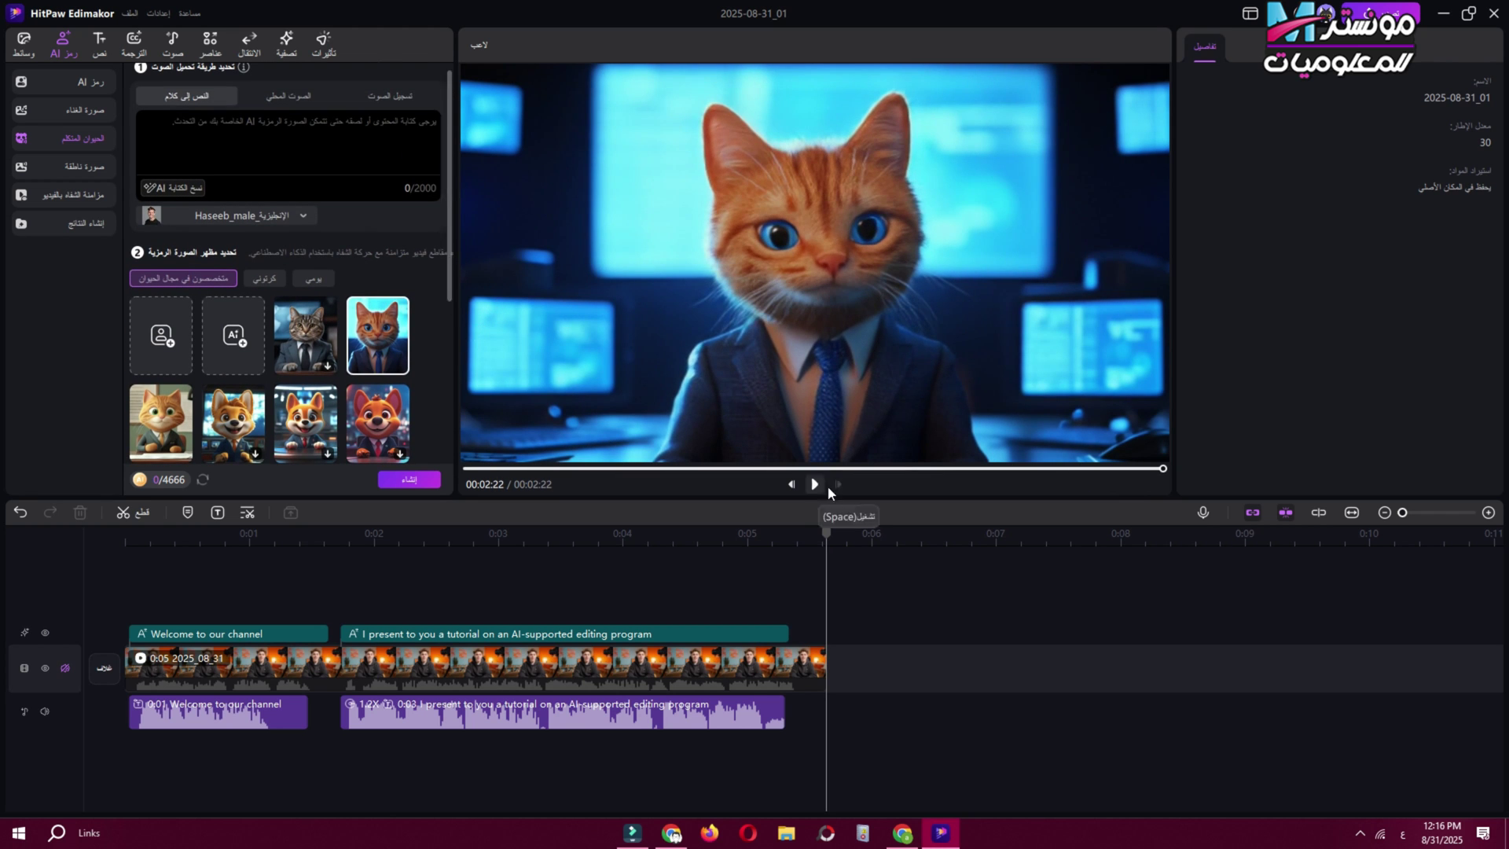
Step: Check the singing photo tool (صورة الغناء) and its ready-made singer characters
click(79, 110)
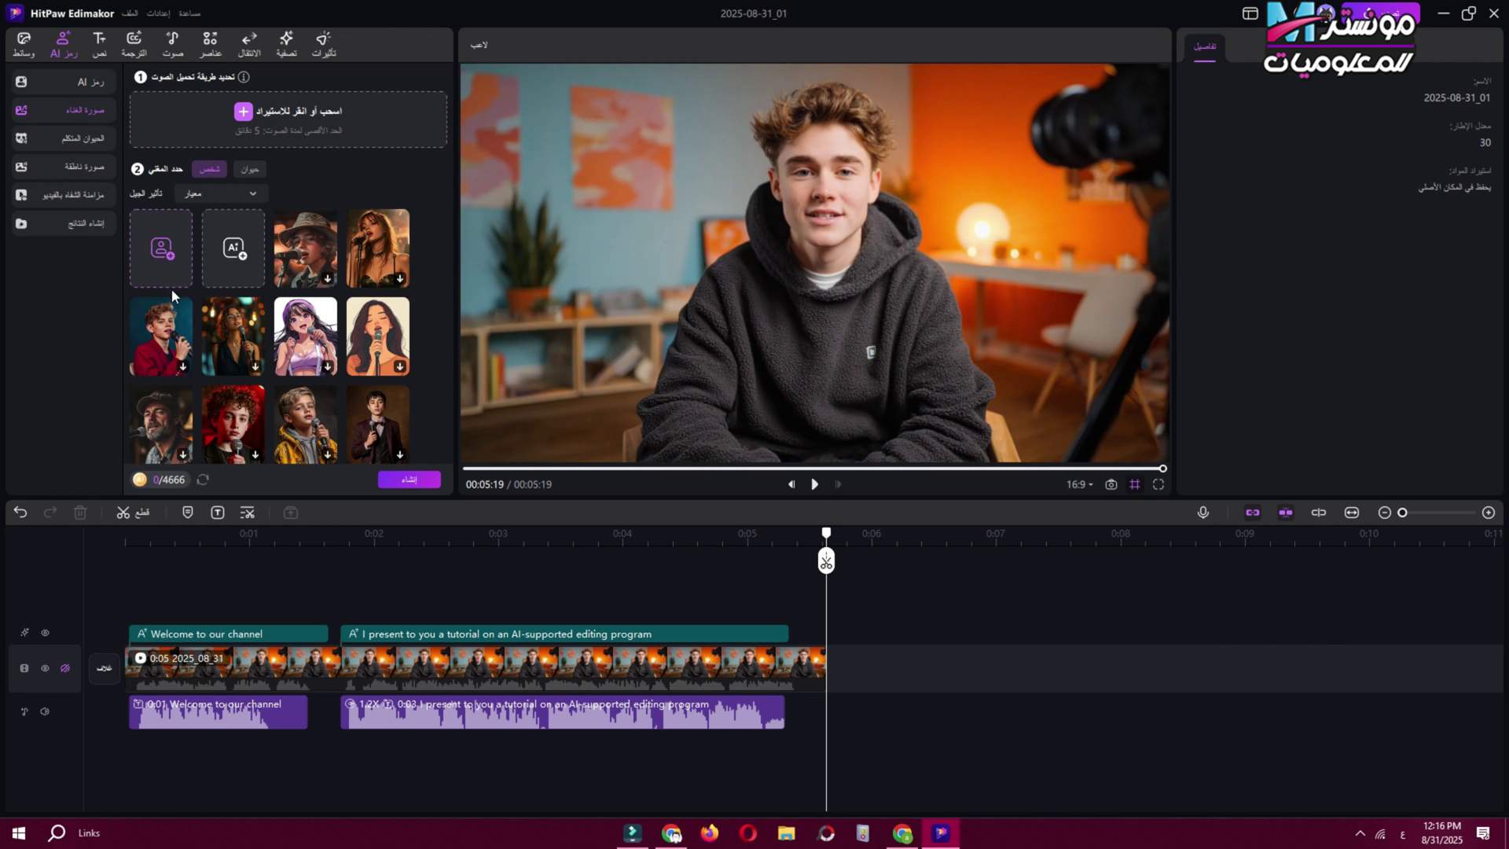
scroll(238, 371, down, 1)
click(235, 368)
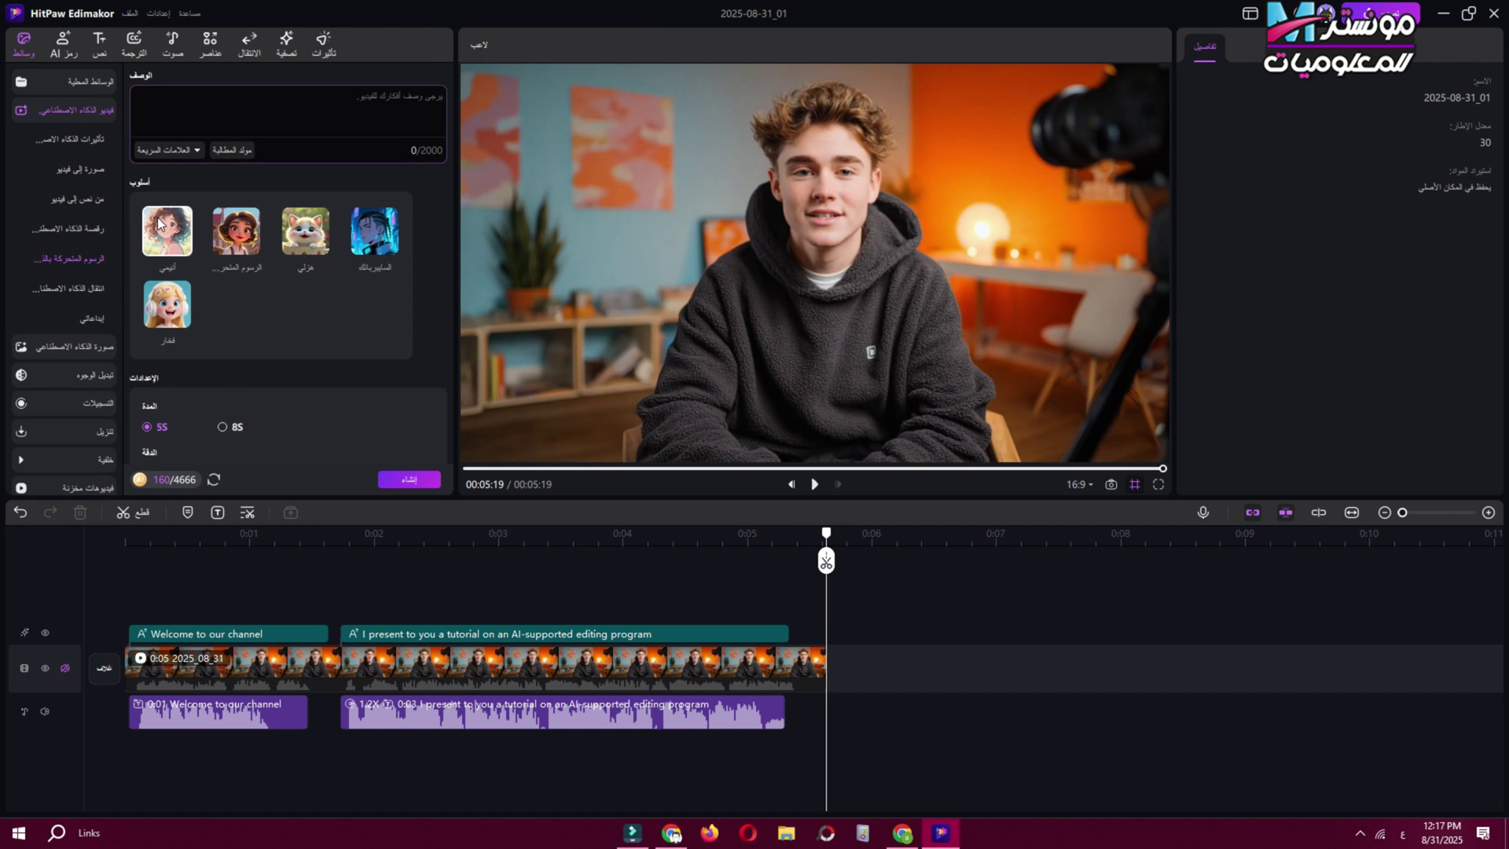
Step: Review the generated AI videos, the AI image generator, and the face swap tool (تبديل الوجوه)
click(102, 289)
click(93, 317)
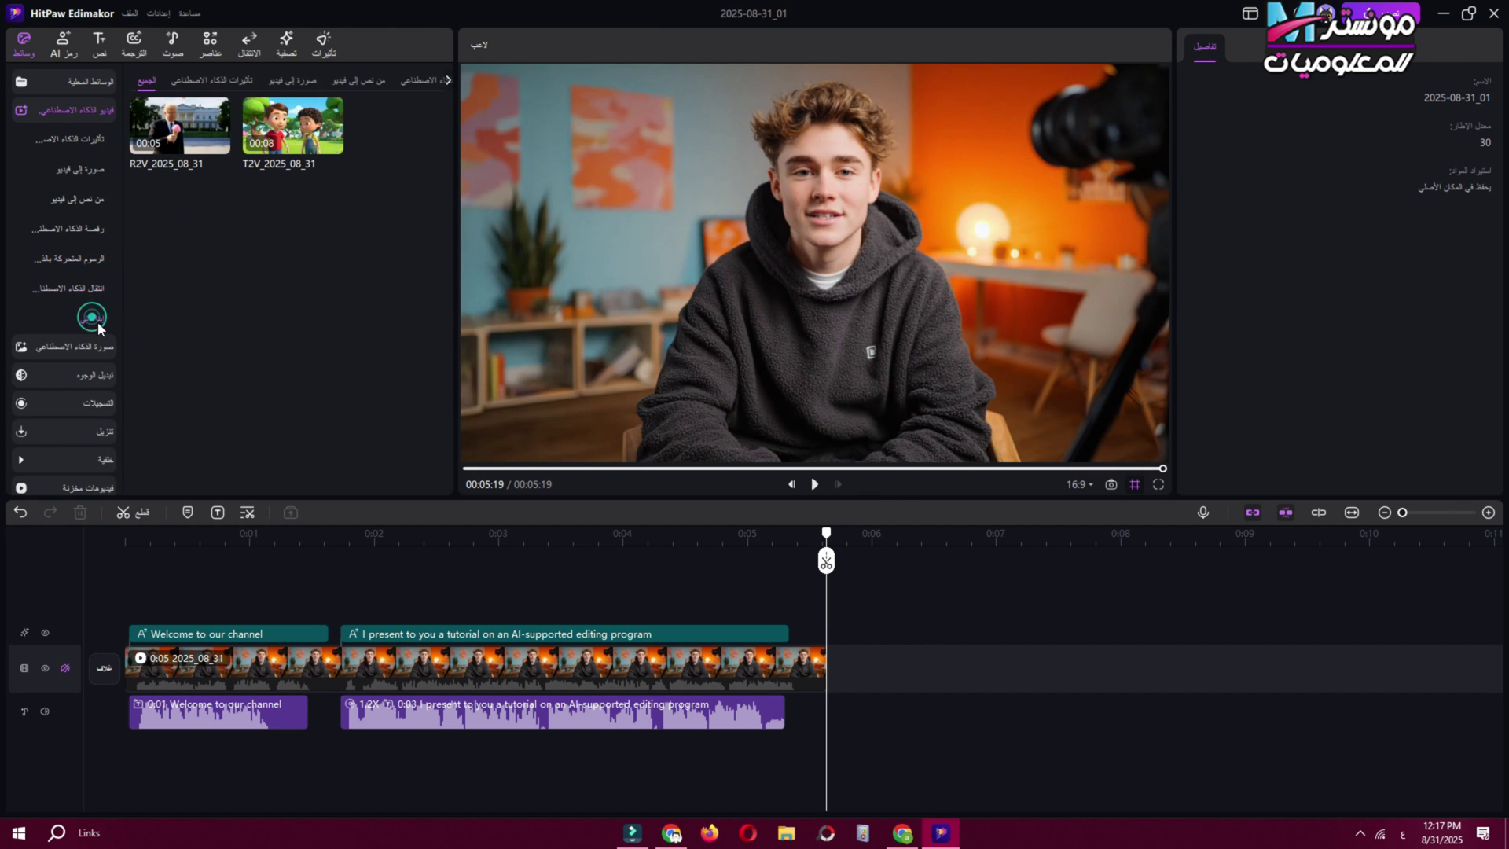
click(83, 345)
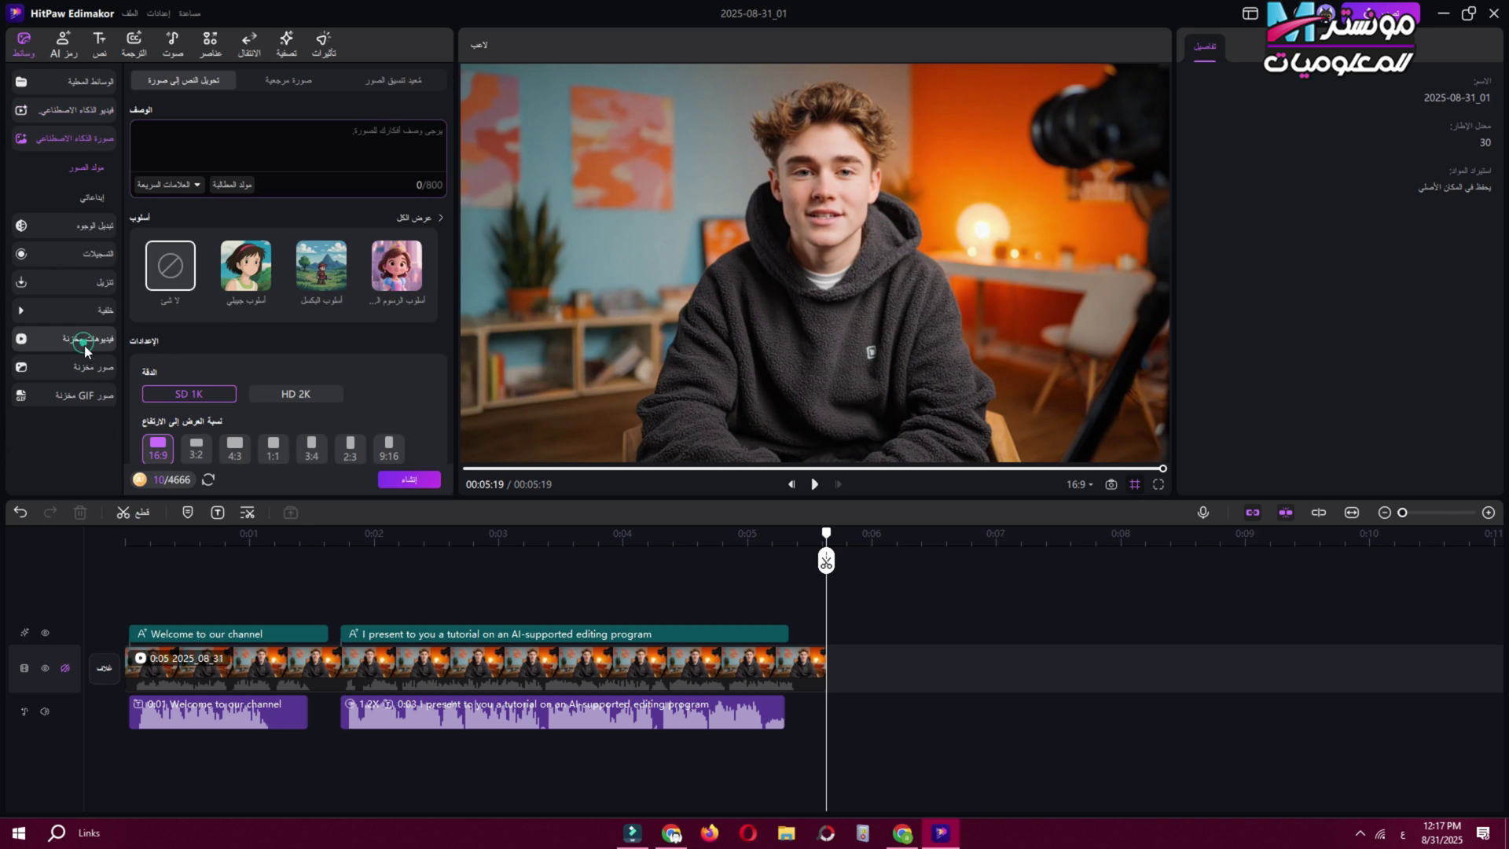
click(79, 230)
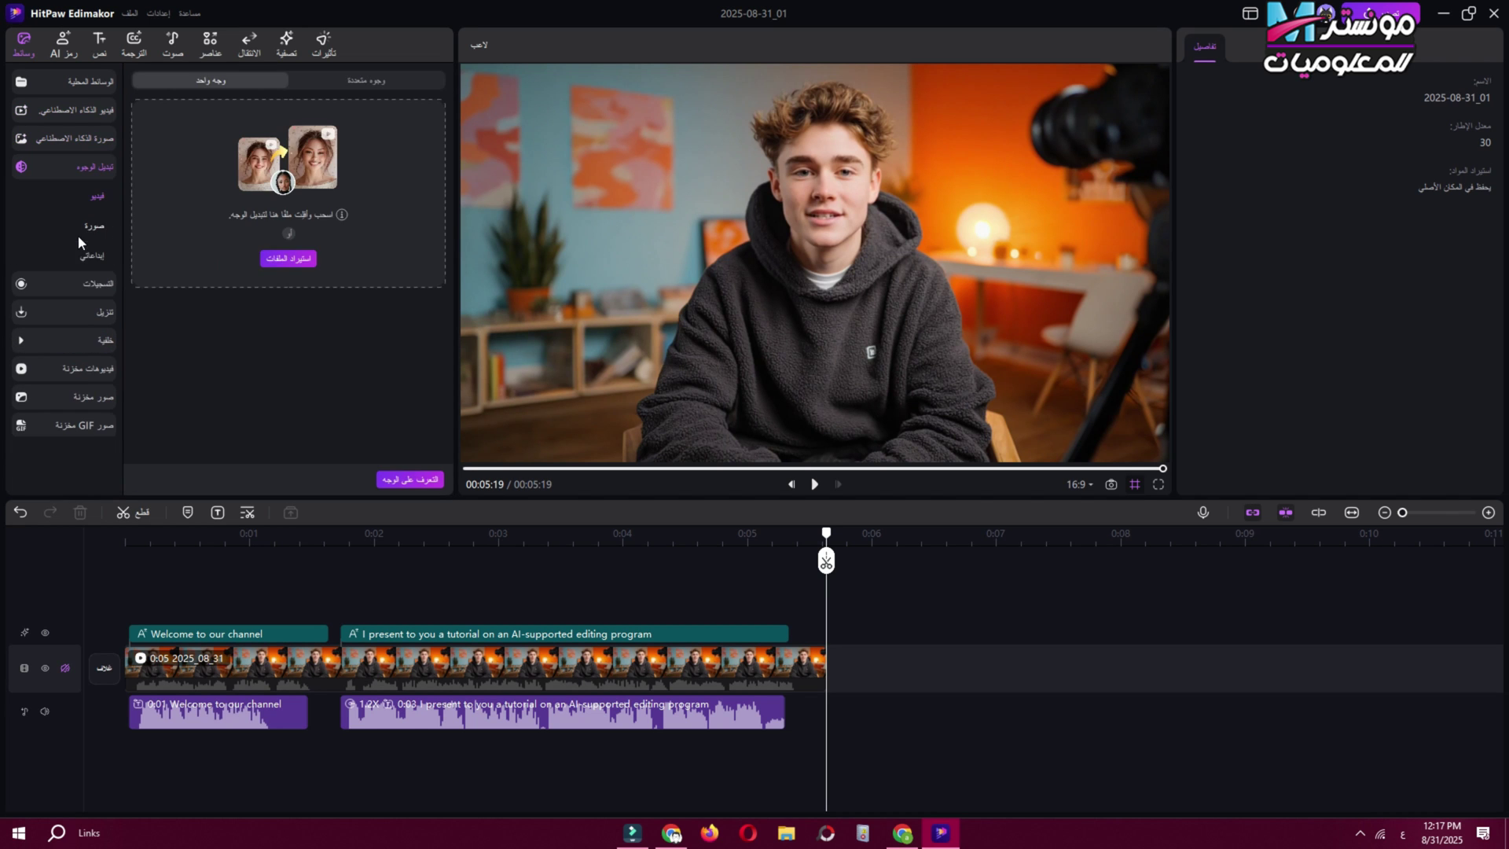
Step: Browse the stock backgrounds, other stock media and the audio tools including AI music, and close the Edimakor window
click(83, 253)
click(90, 251)
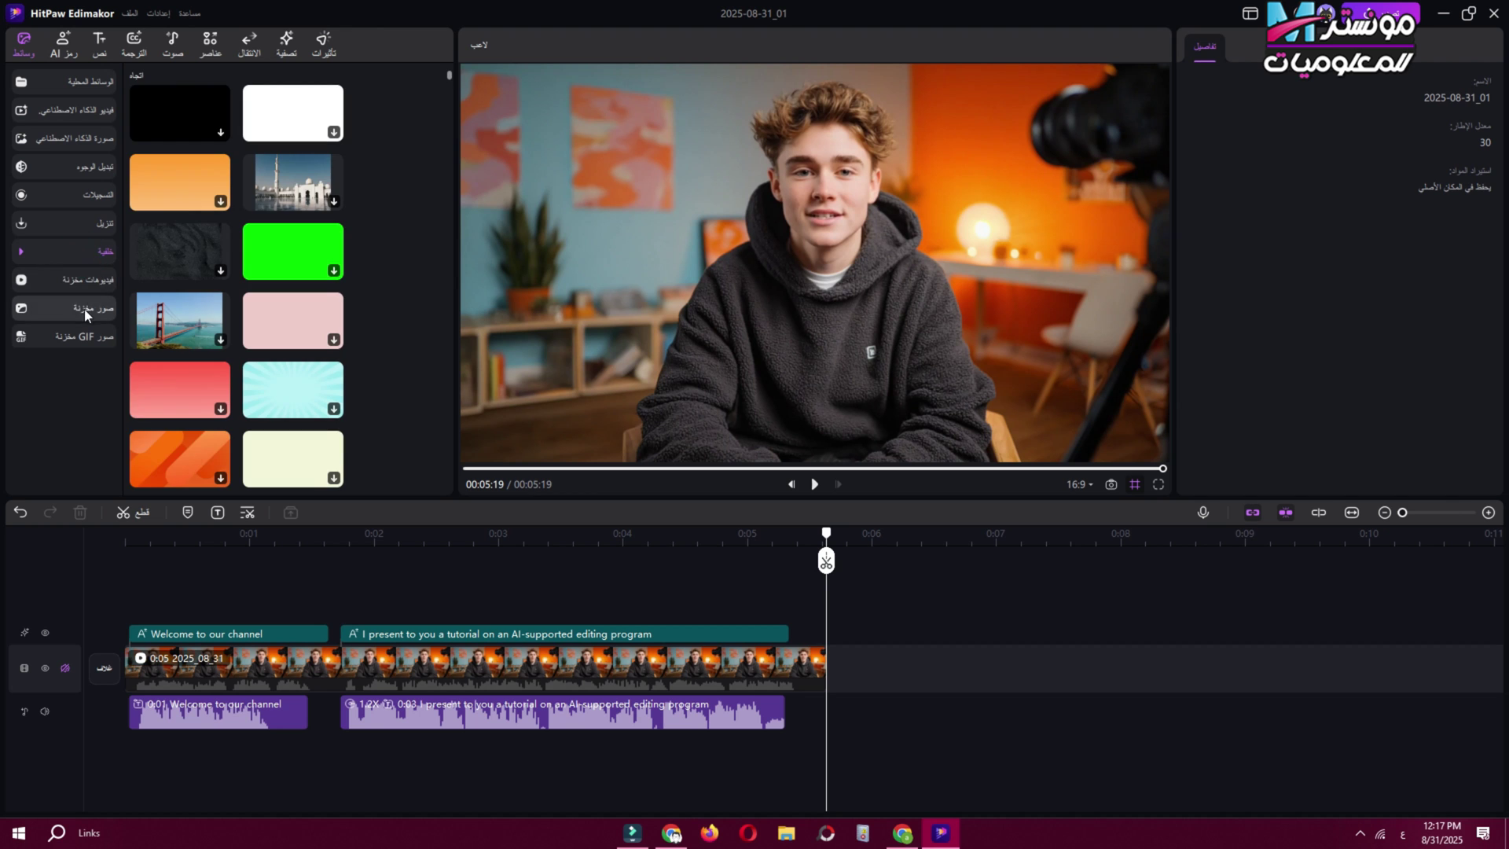
click(85, 279)
click(79, 82)
click(173, 43)
click(91, 222)
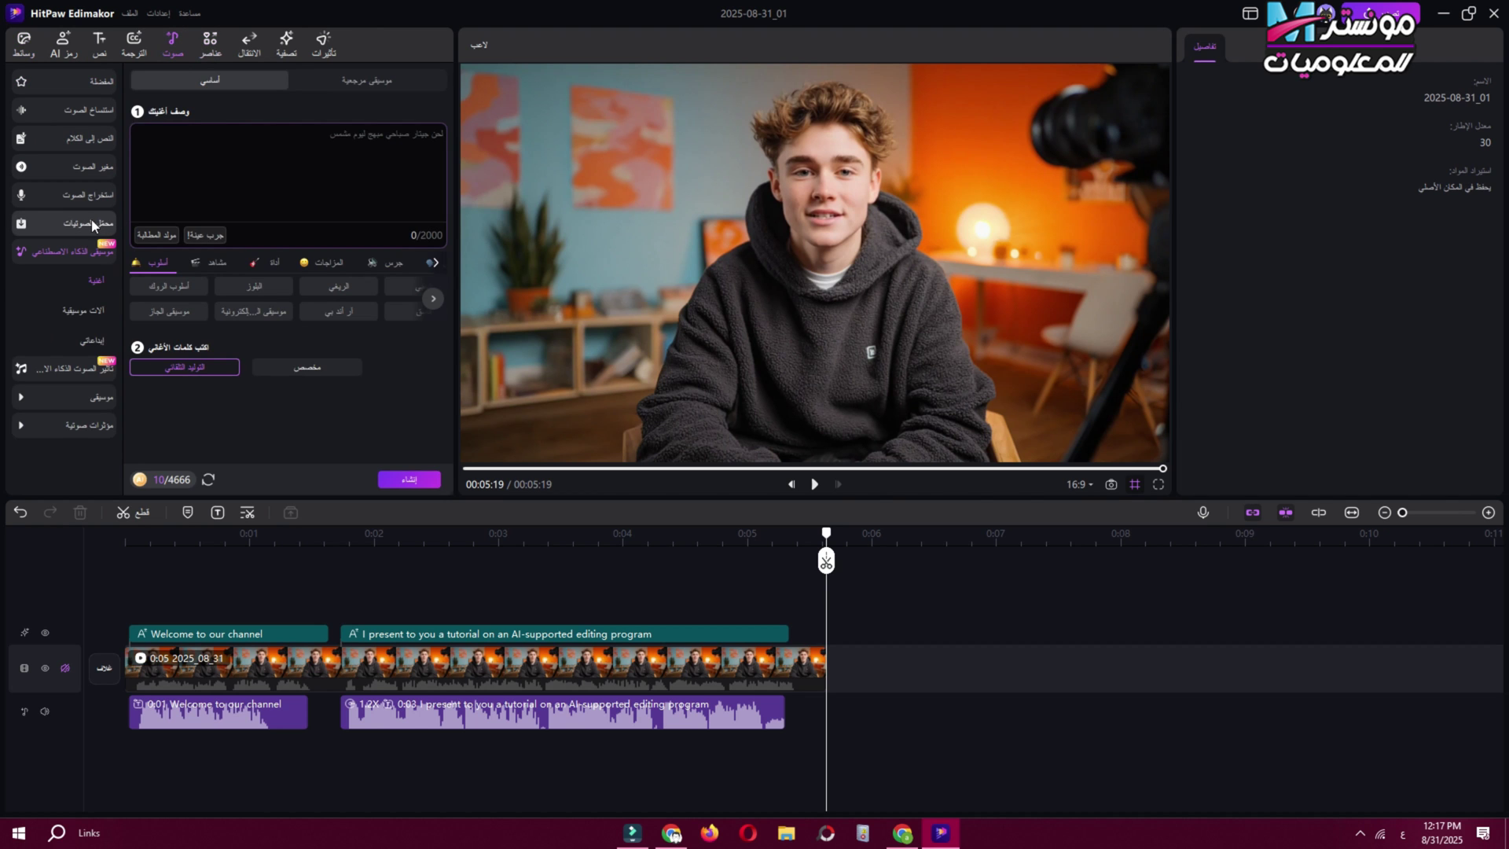
click(1494, 13)
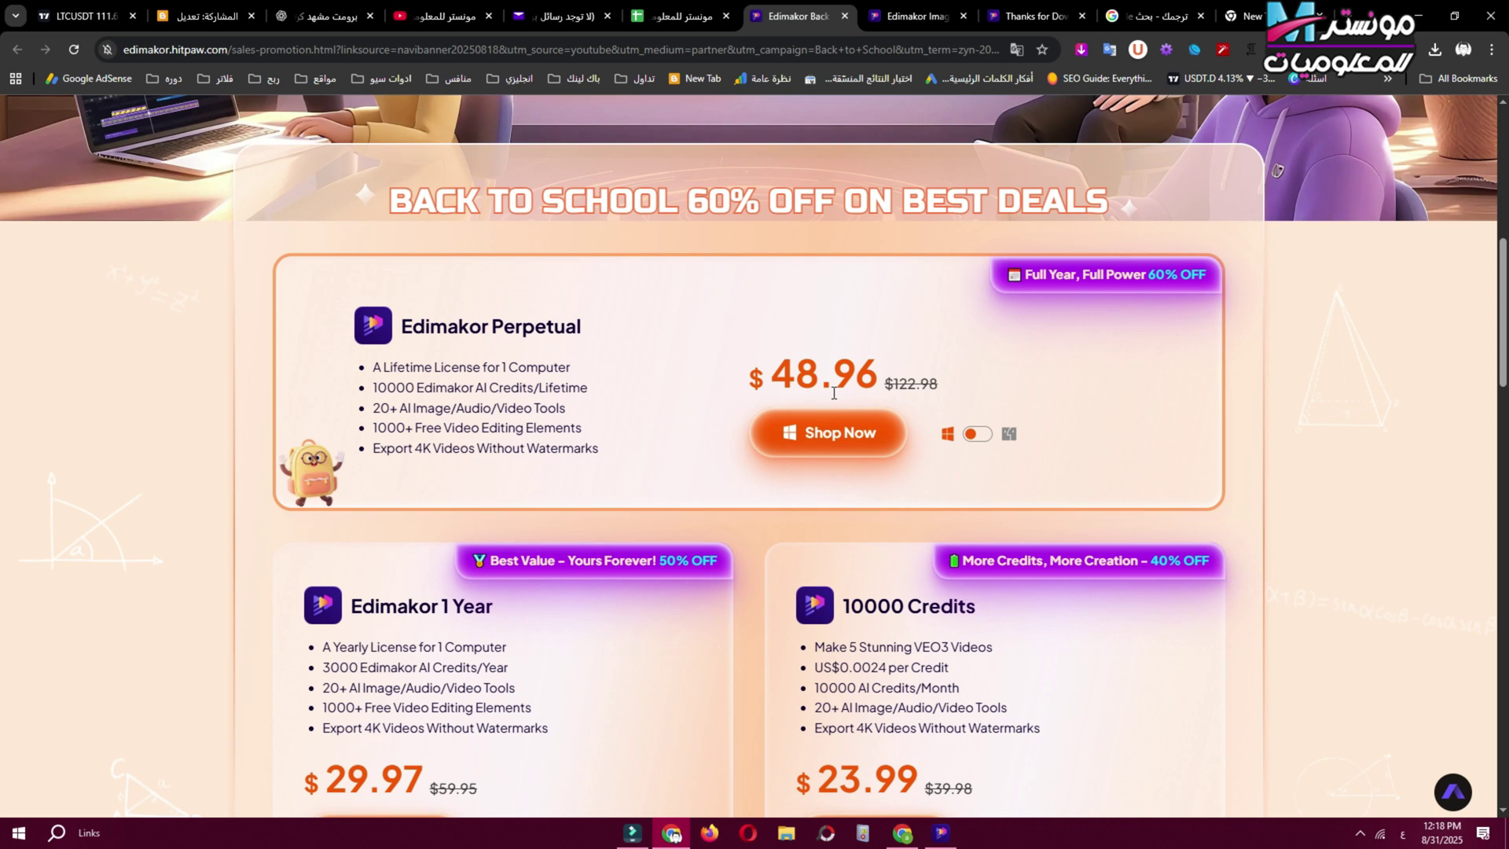
Step: Look over the Perpetual, 1 Year and 10000 Credits offers on Edimakor's Back to School promotion page in the browser
scroll(847, 402, down, 1)
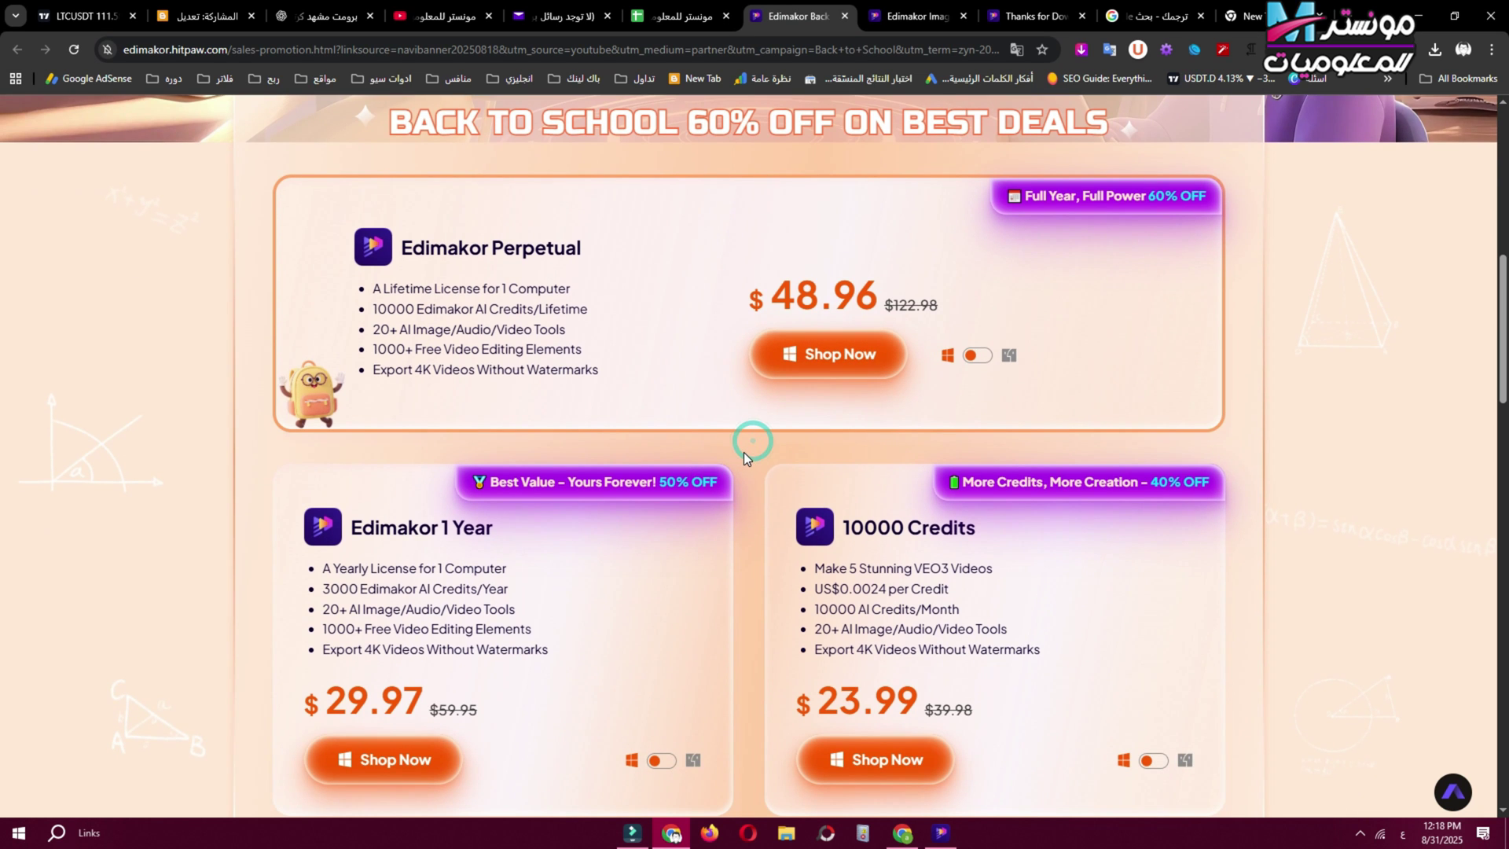
scroll(717, 442, down, 1)
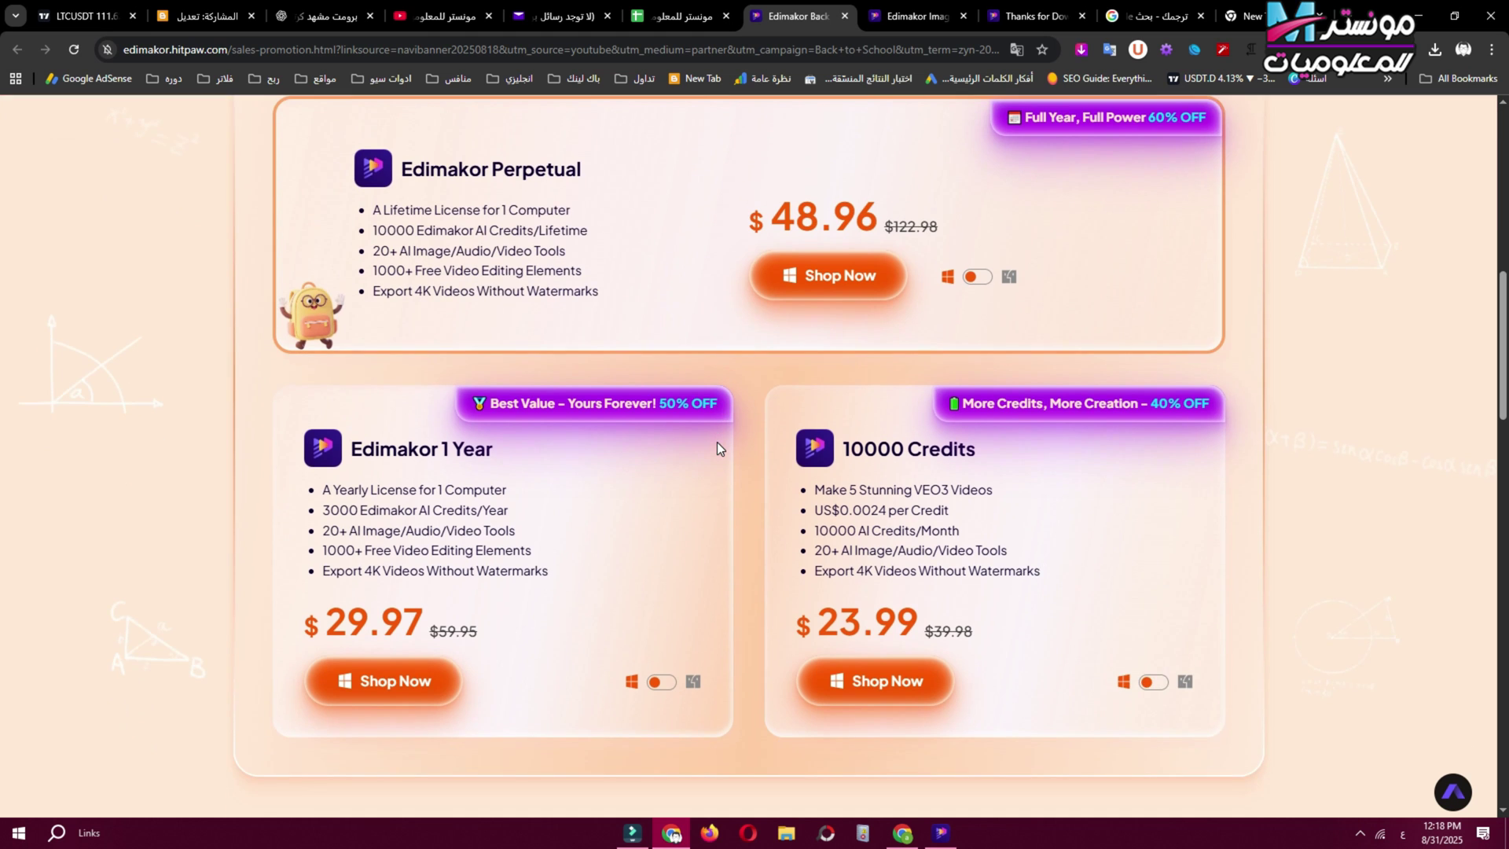
scroll(717, 444, down, 5)
scroll(716, 444, up, 8)
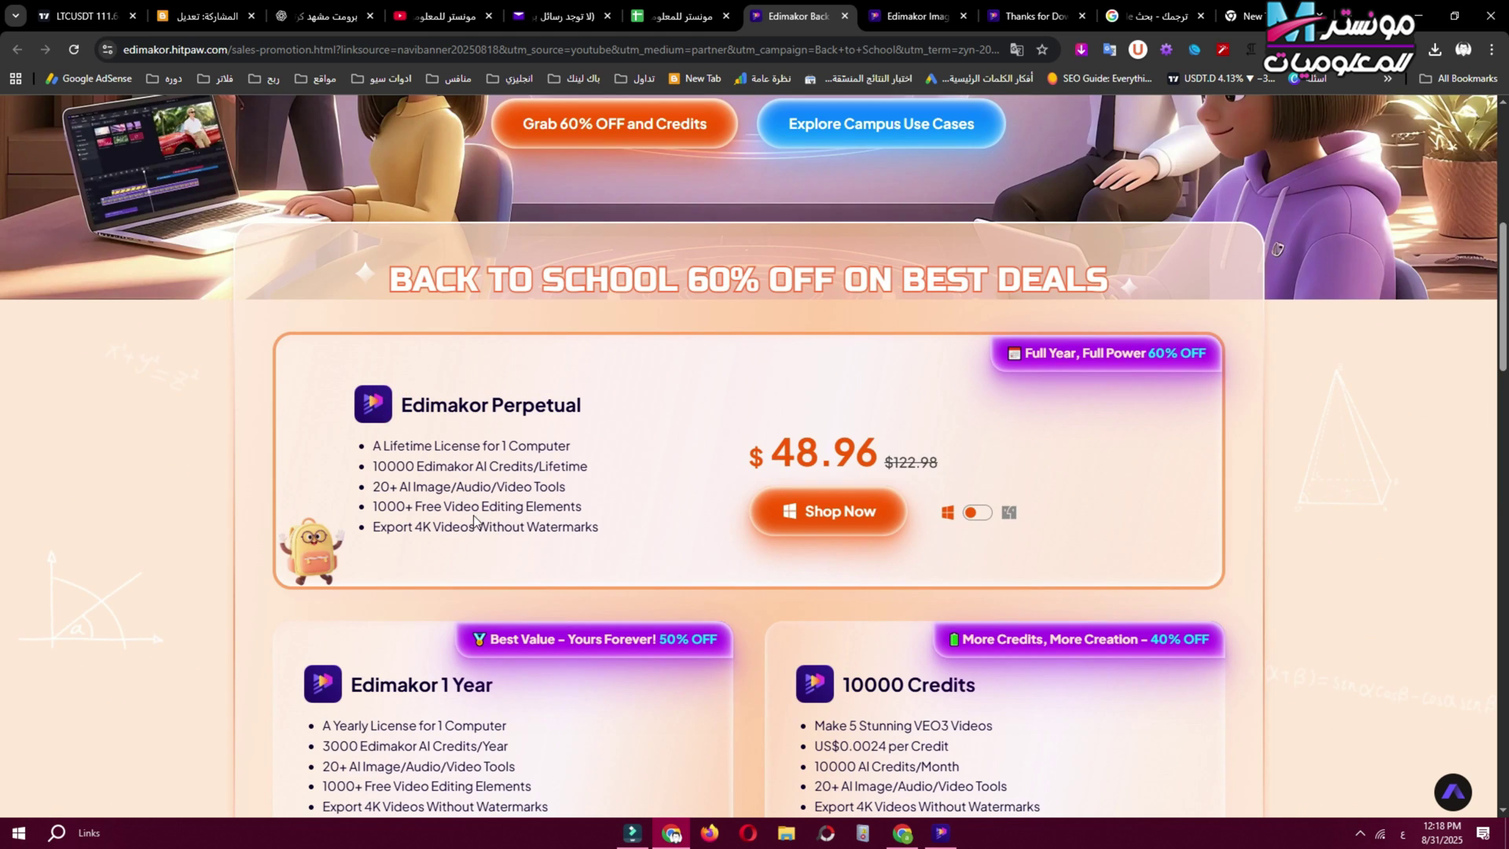
Step: Highlight the Edimakor Perpetual plan's feature list, from the lifetime license and AI credits to the 4K export without watermarks
triple_click(511, 511)
click(440, 523)
drag(588, 471, 352, 484)
click(467, 495)
drag(610, 533, 325, 428)
click(474, 499)
Step: Compare the Edimakor 1 Year plan with the 10000 Credits plan, checking the credits plan's title and features
scroll(474, 498, down, 2)
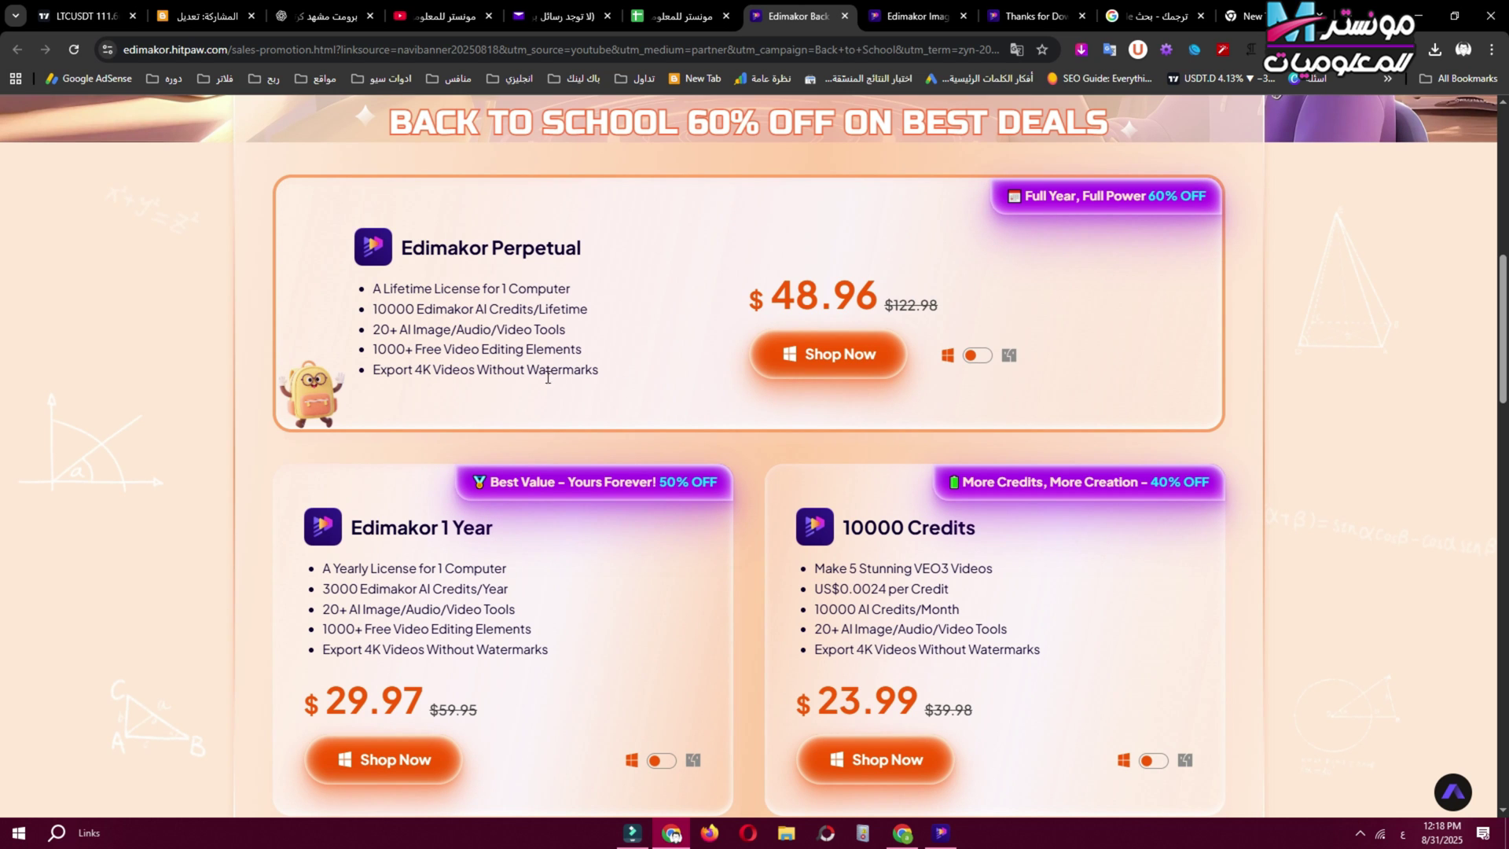
scroll(720, 390, down, 2)
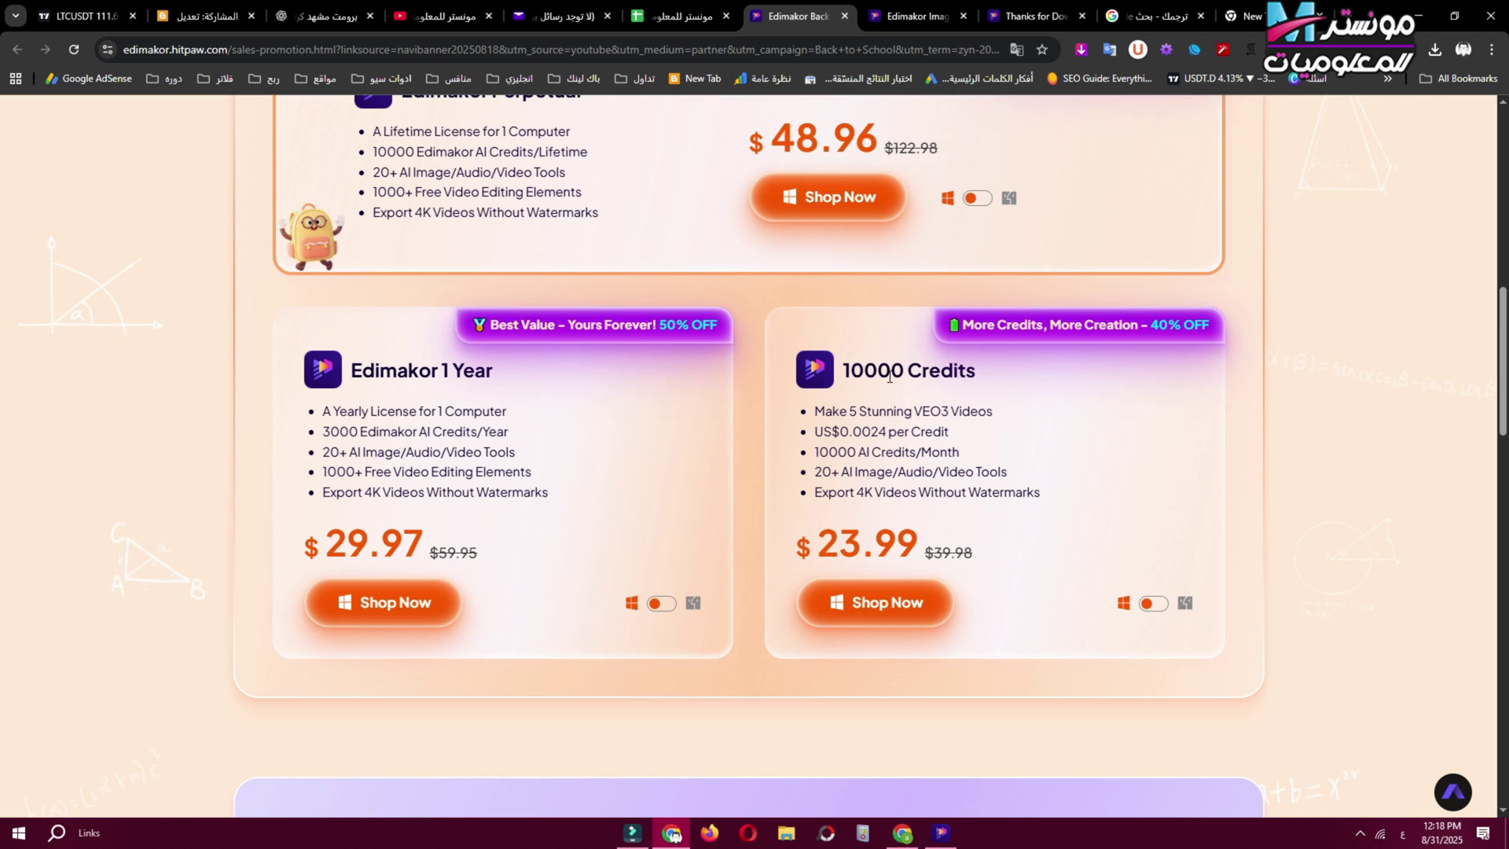
drag(863, 371, 843, 371)
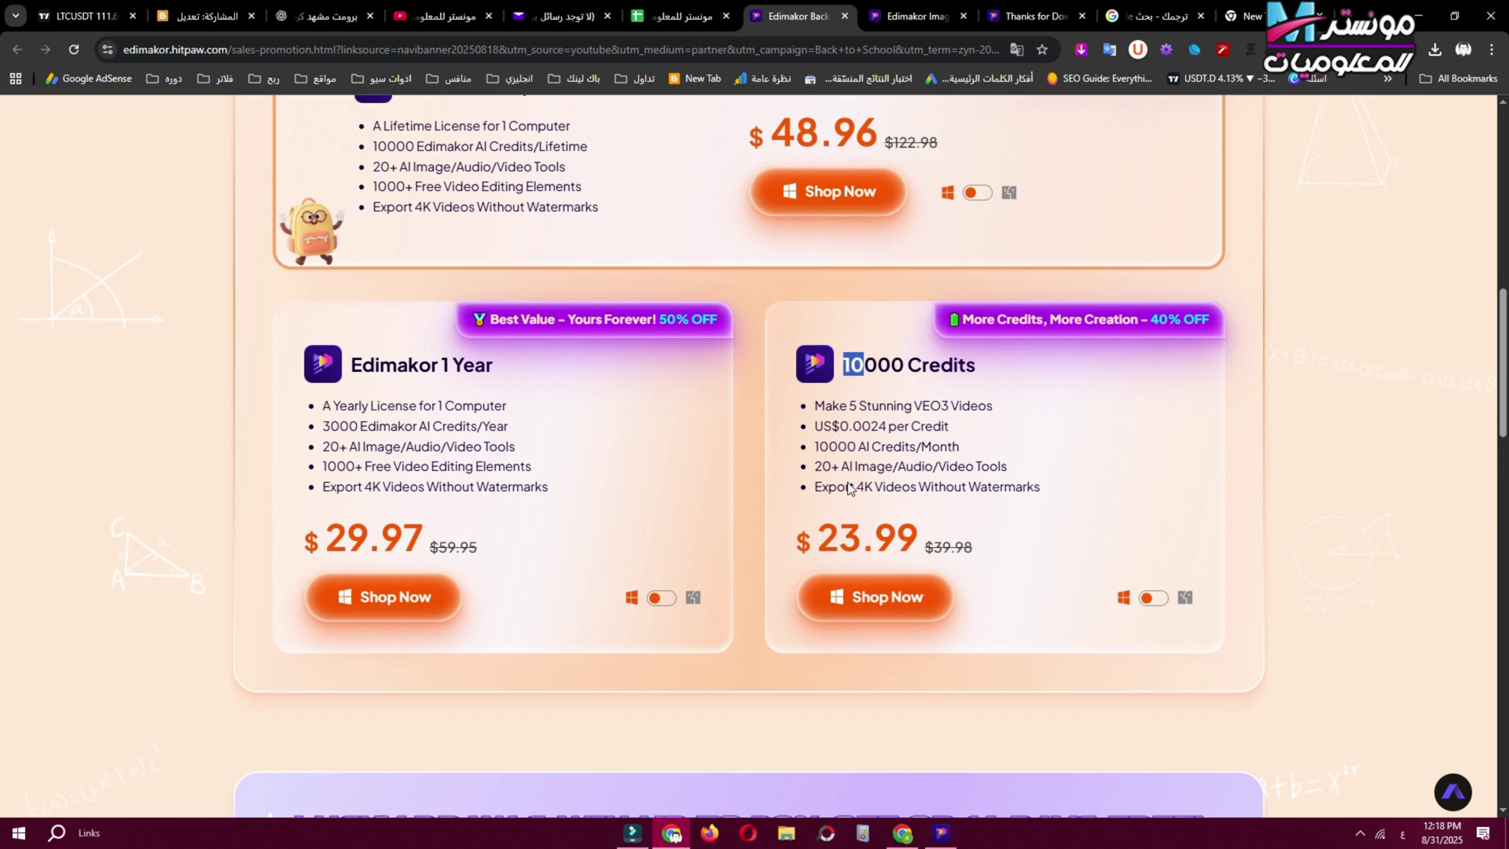
scroll(897, 436, down, 3)
scroll(897, 429, up, 1)
scroll(897, 428, up, 2)
click(864, 440)
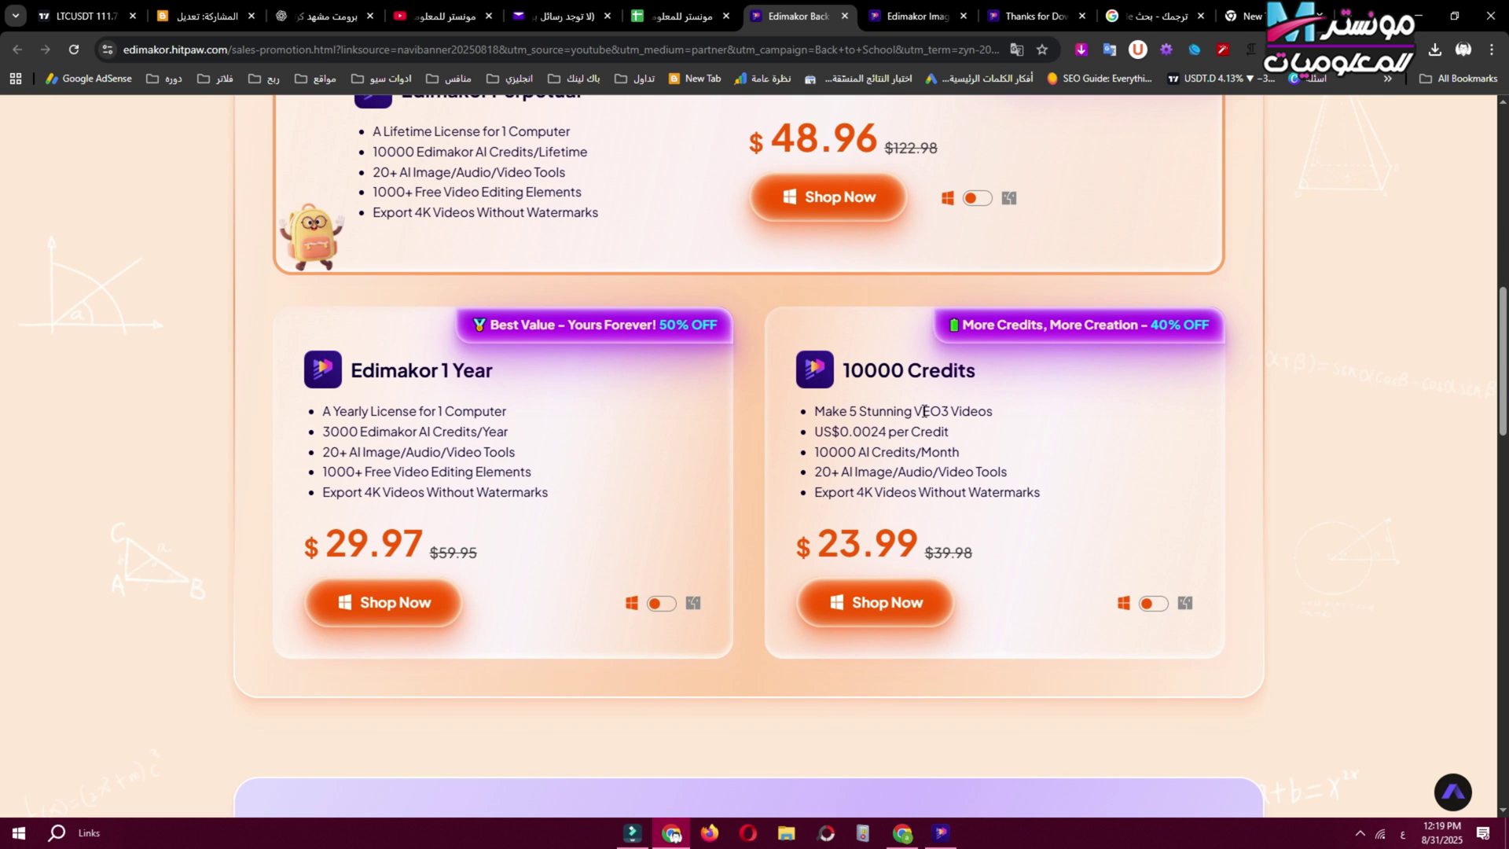
Step: Review the Back to School banner and its event dates, and switch to the YouTube channel's videos page
scroll(782, 482, up, 10)
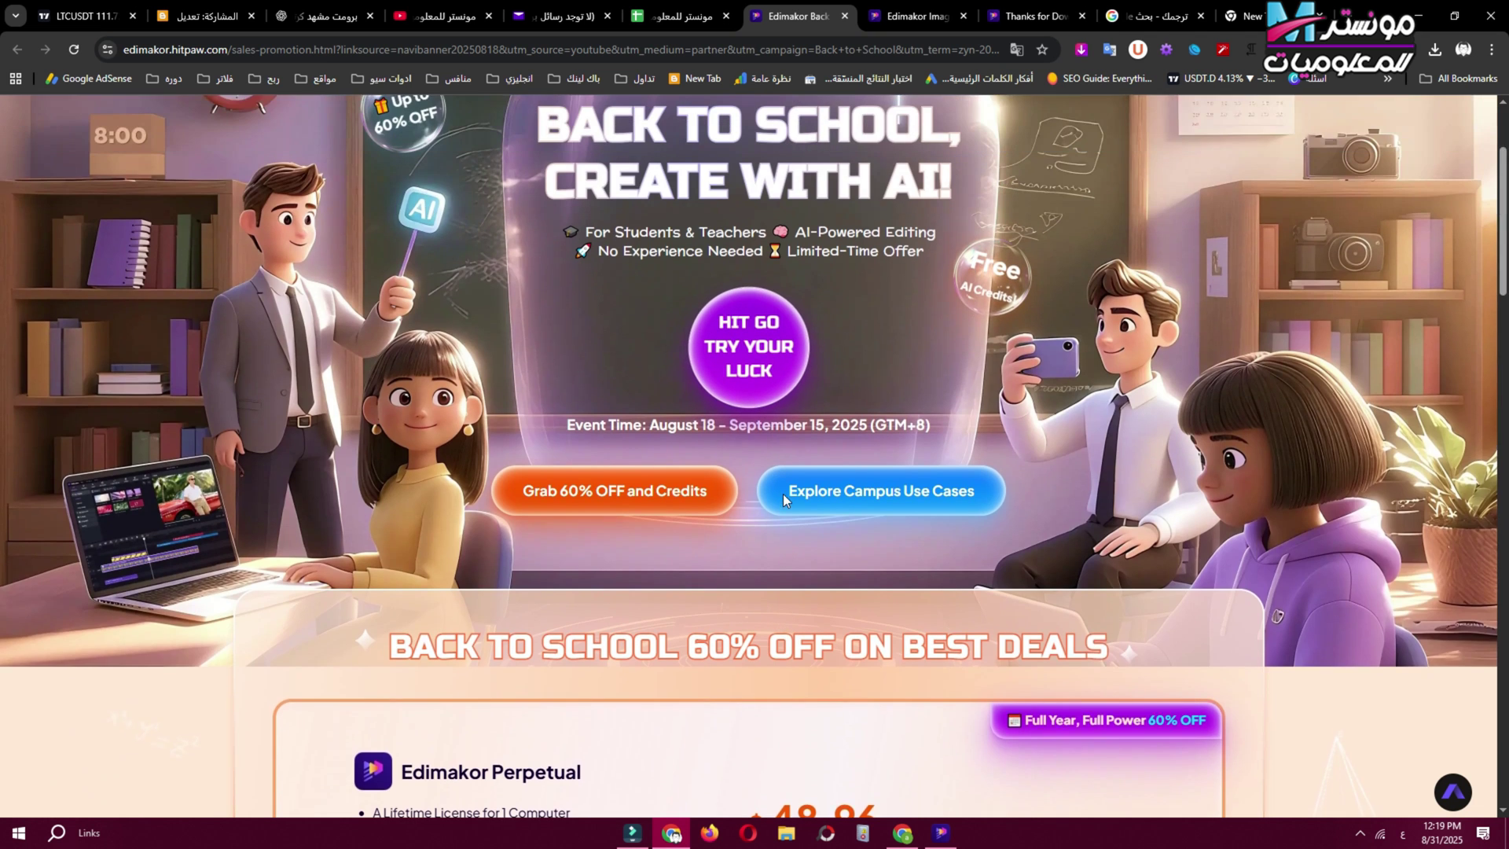
scroll(783, 493, down, 3)
click(406, 23)
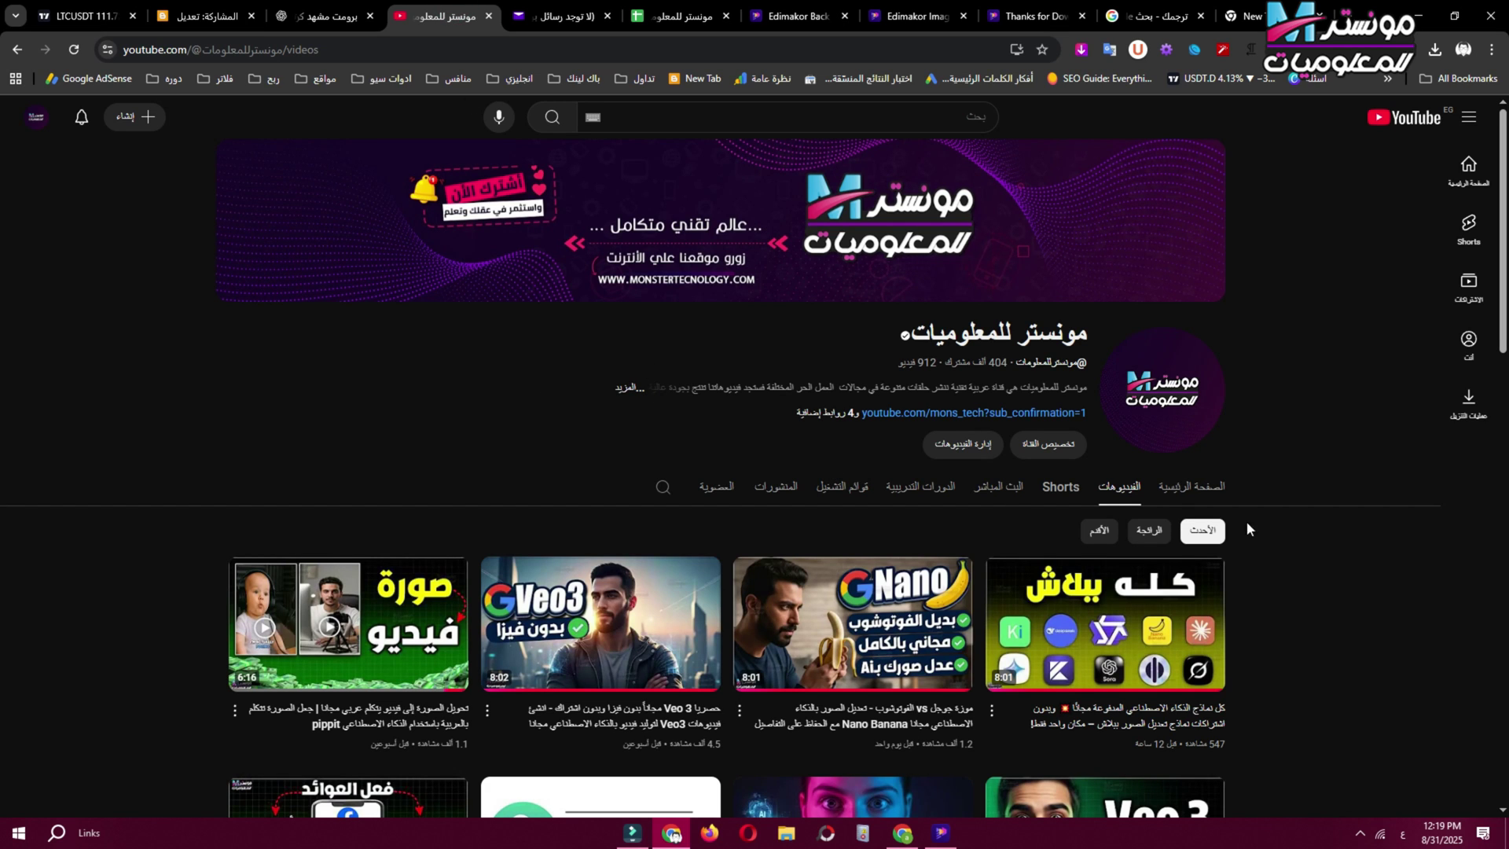
click(1360, 833)
right_click(1365, 786)
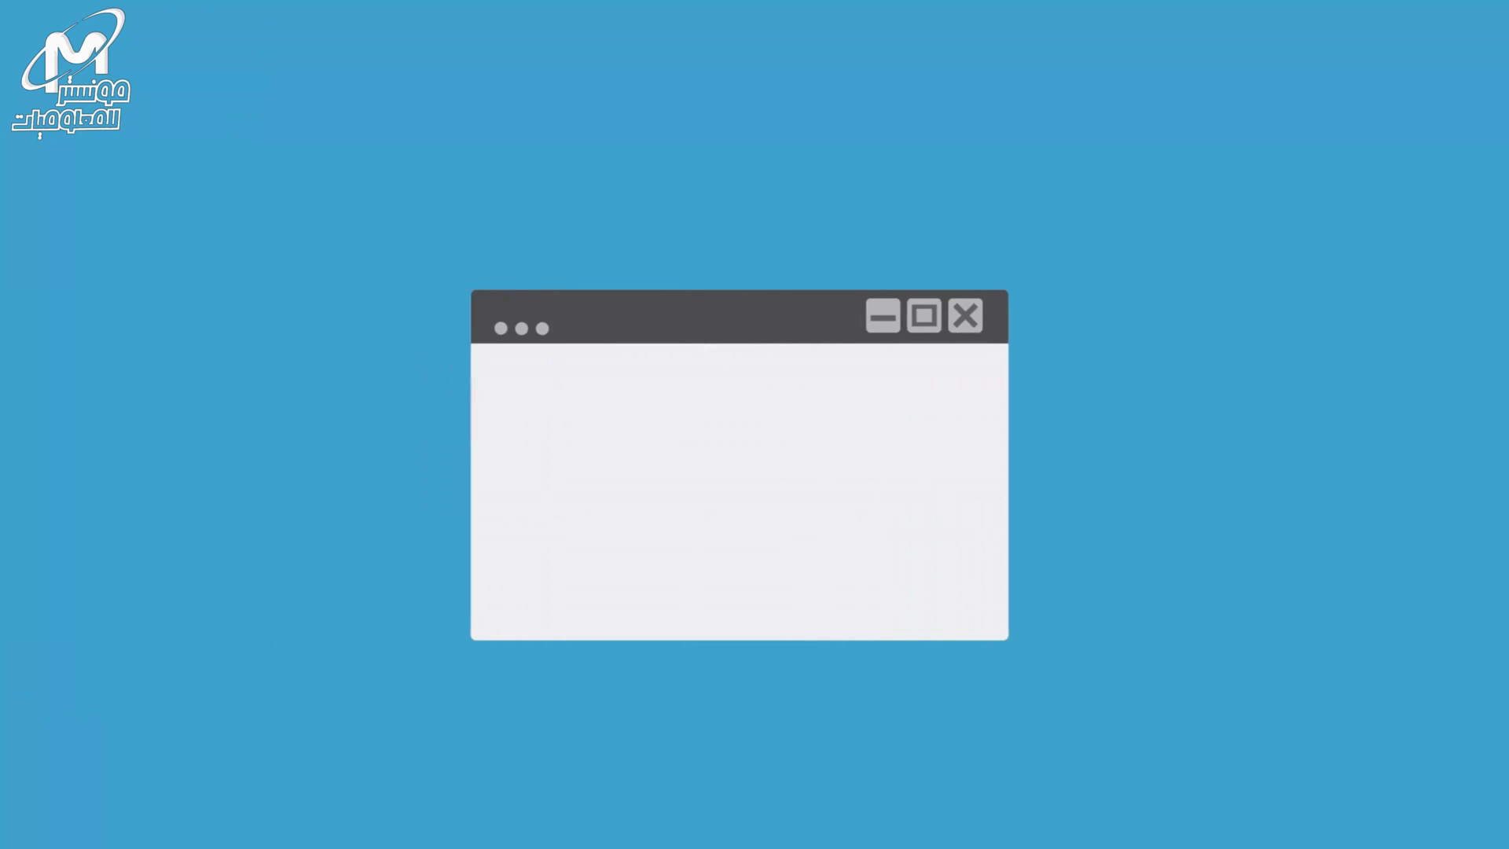